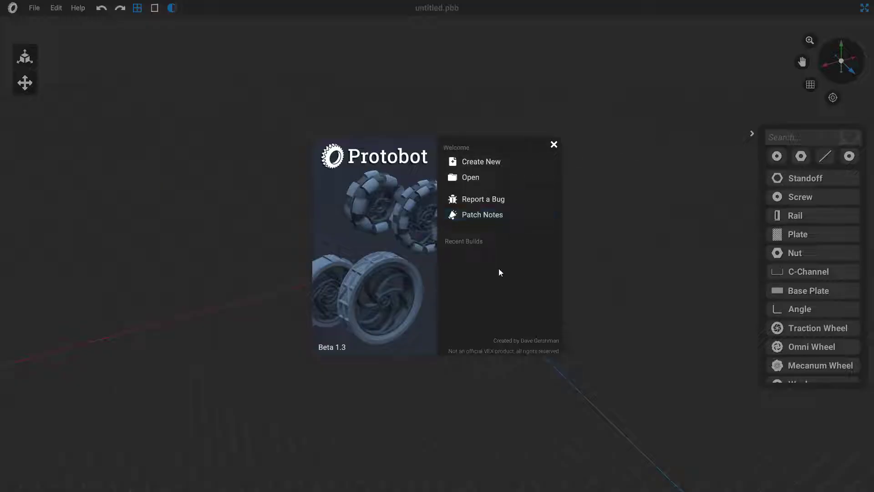
Create a new build and switch the workspace grid off and back on.
left_click(498, 163)
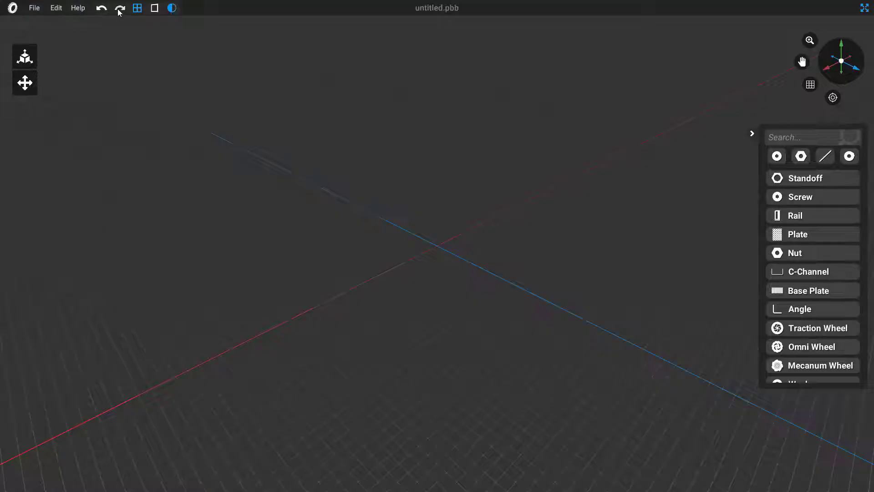
left_click(137, 11)
left_click(137, 11)
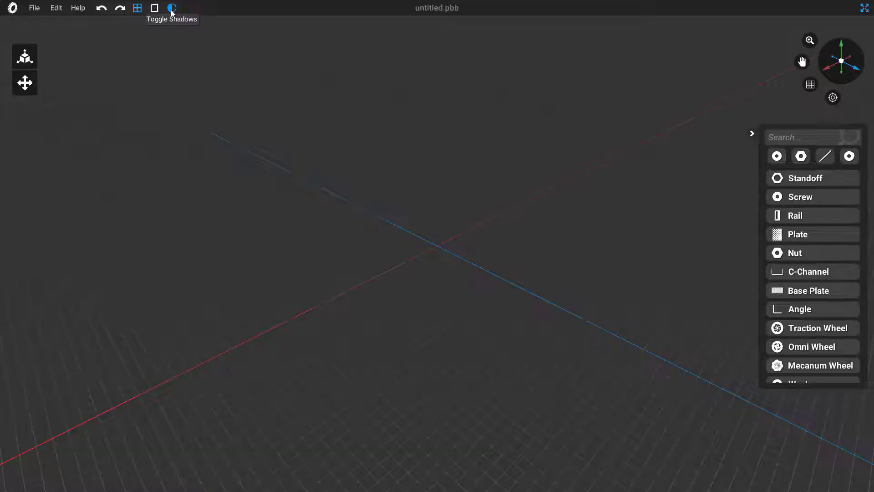
Review the keybinds and settings in the General, Camera and Selection sections of the preferences.
left_click(54, 10)
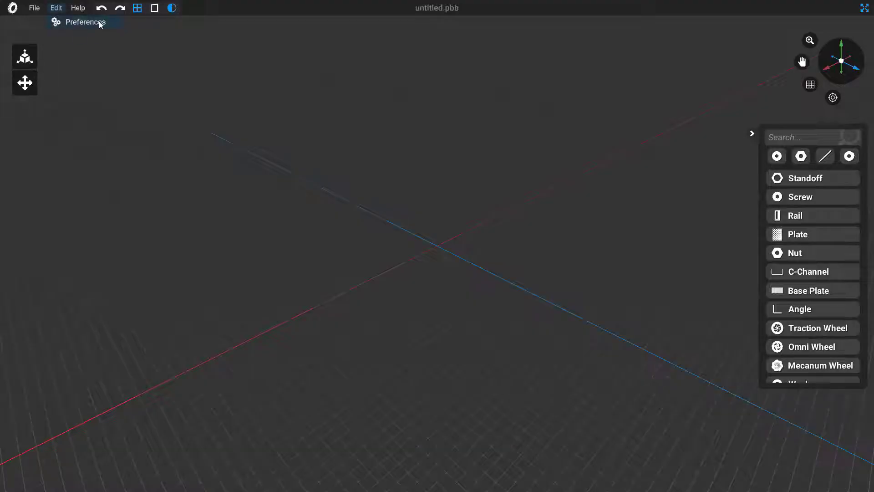
left_click(80, 23)
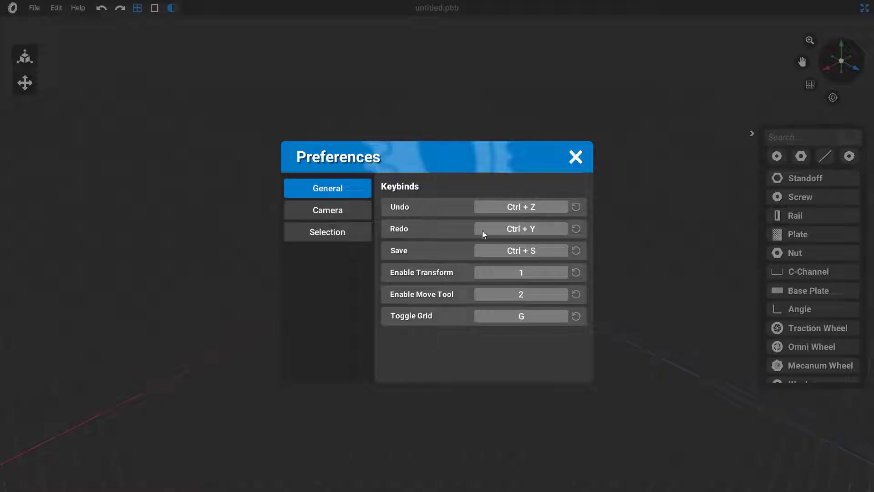
left_click(340, 209)
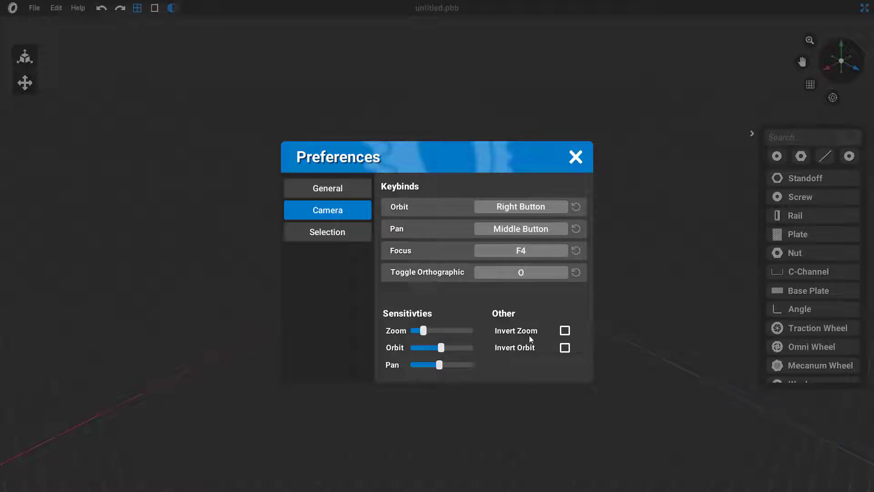
left_click(333, 231)
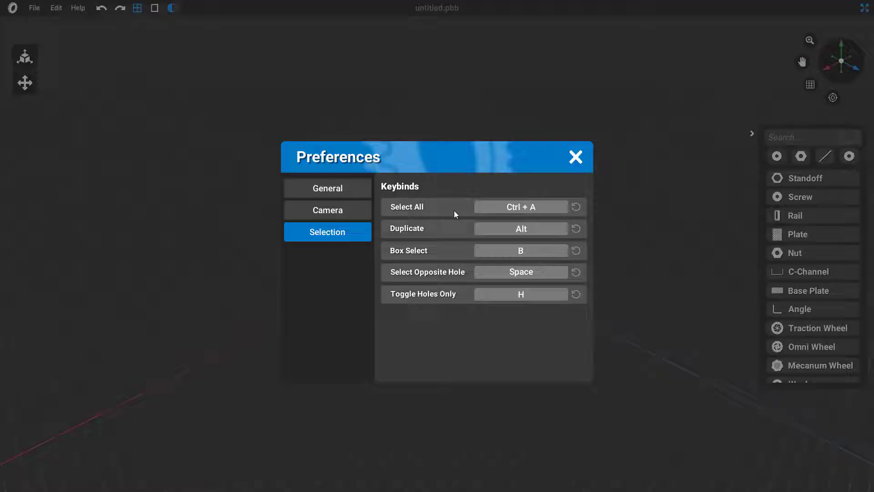
left_click(574, 162)
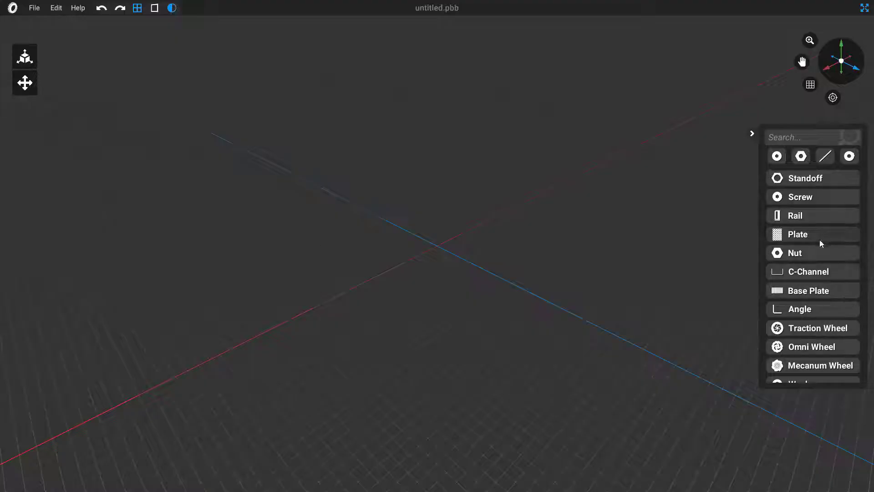
Place six 1x2 C-channels, each 5 holes wide, scattered around the origin of the workspace.
scroll(815, 242, "down", 5)
scroll(806, 241, "down", 4)
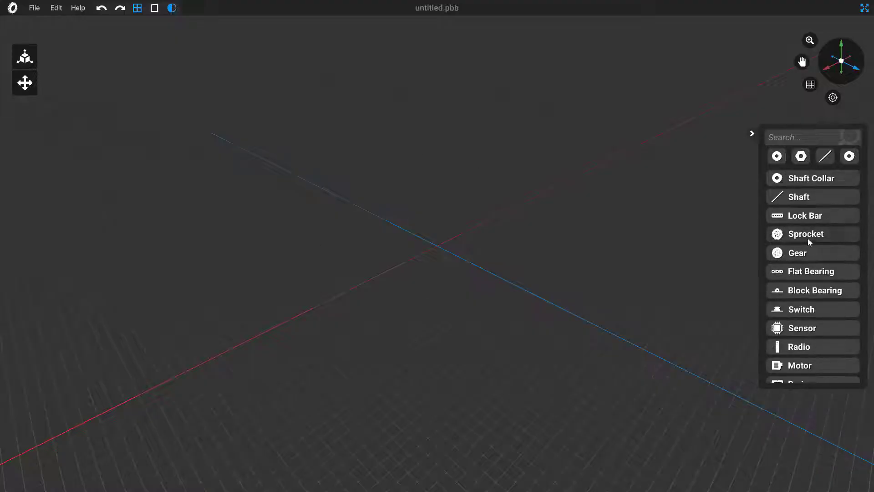
scroll(830, 309, "up", 6)
scroll(826, 314, "up", 2)
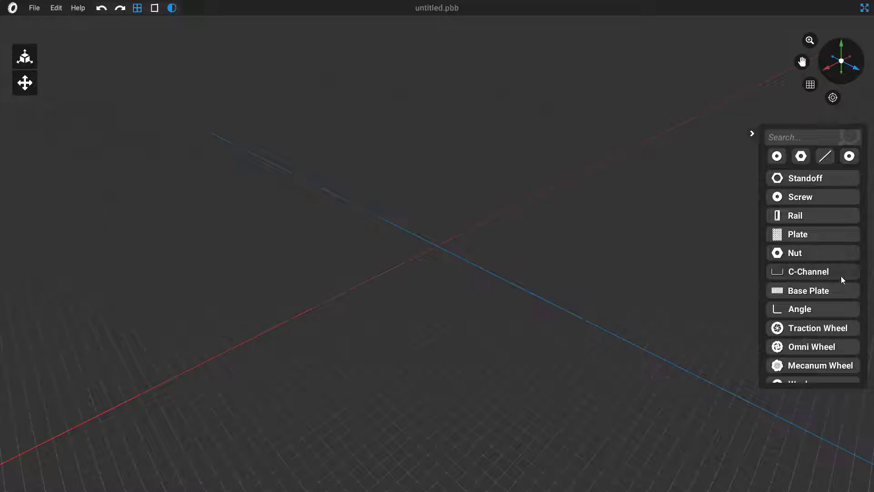
left_click(802, 273)
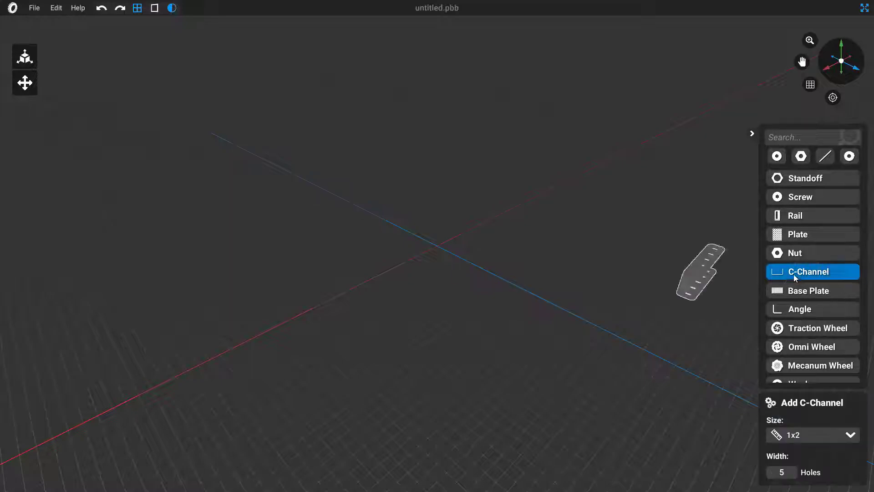
left_click(392, 231)
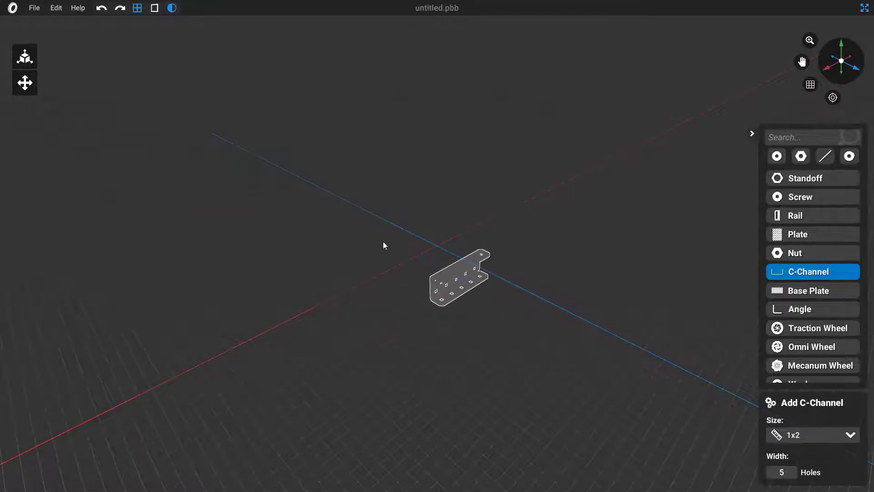
left_click(255, 128)
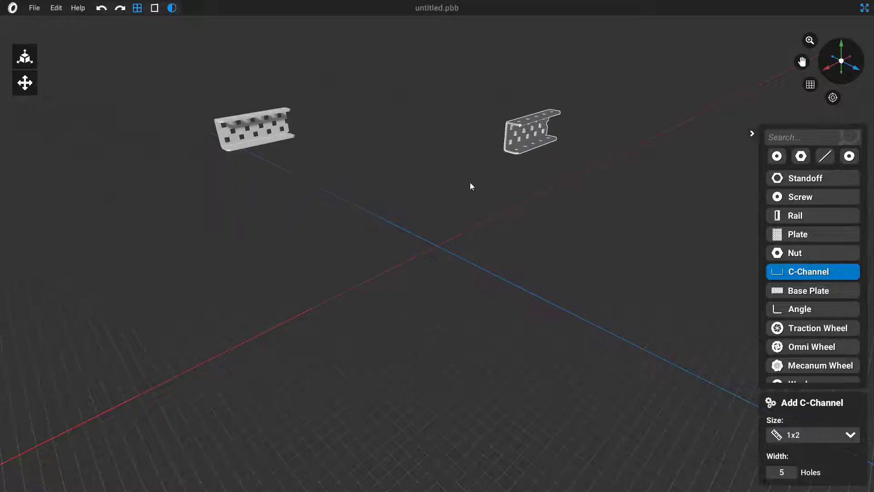
left_click(535, 130)
left_click(351, 257)
left_click(517, 318)
left_click(403, 175)
left_click(266, 303)
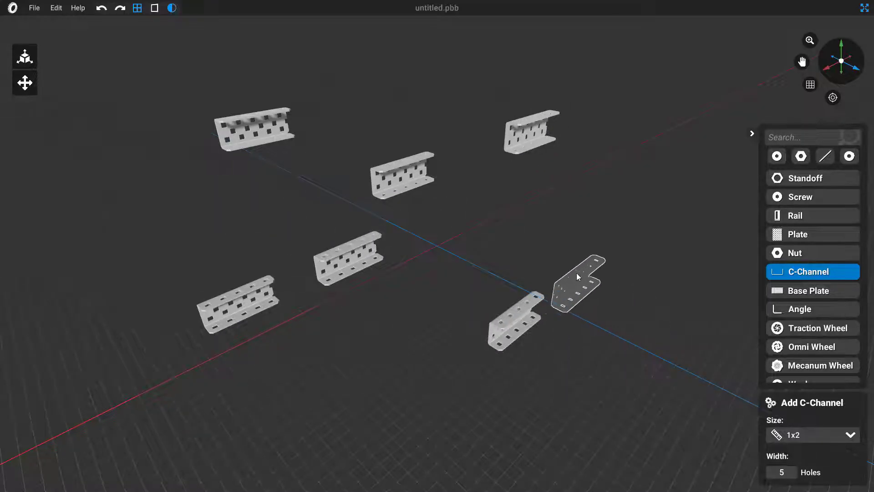
key("Escape")
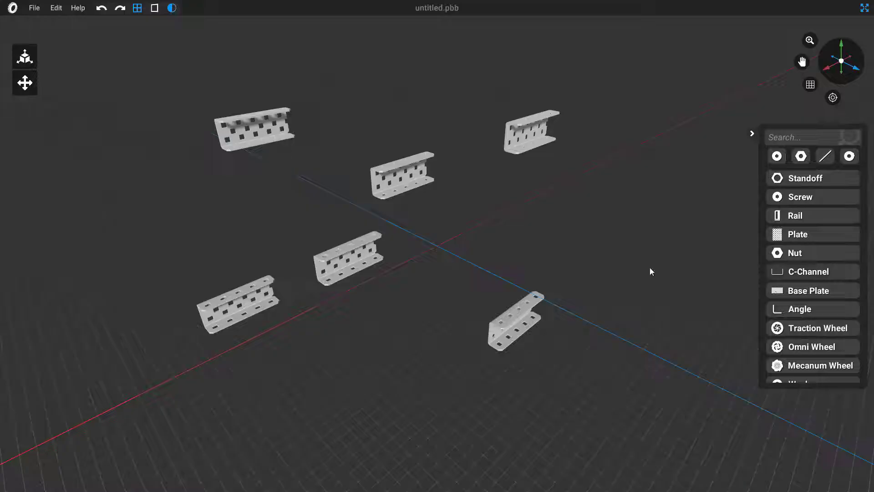
Add a 1x3 C-channel, 5 holes wide, near the origin among the 1x2 channels.
left_click(801, 271)
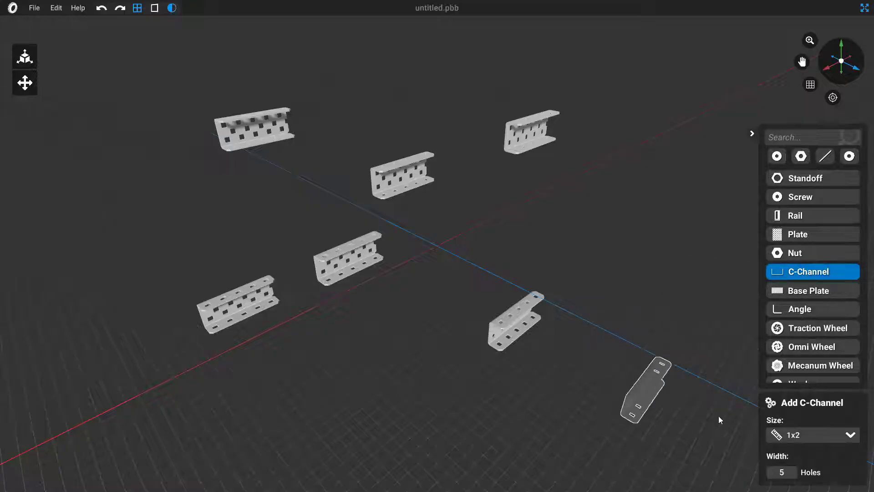
left_click(794, 436)
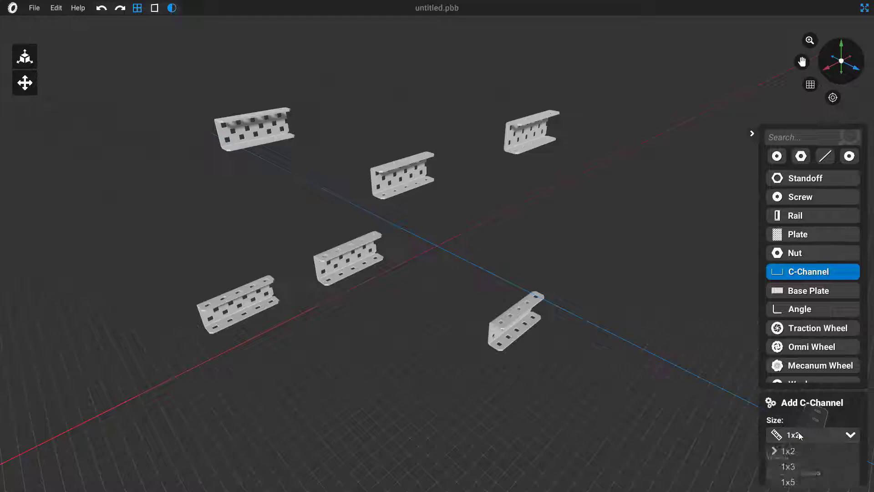
left_click(795, 467)
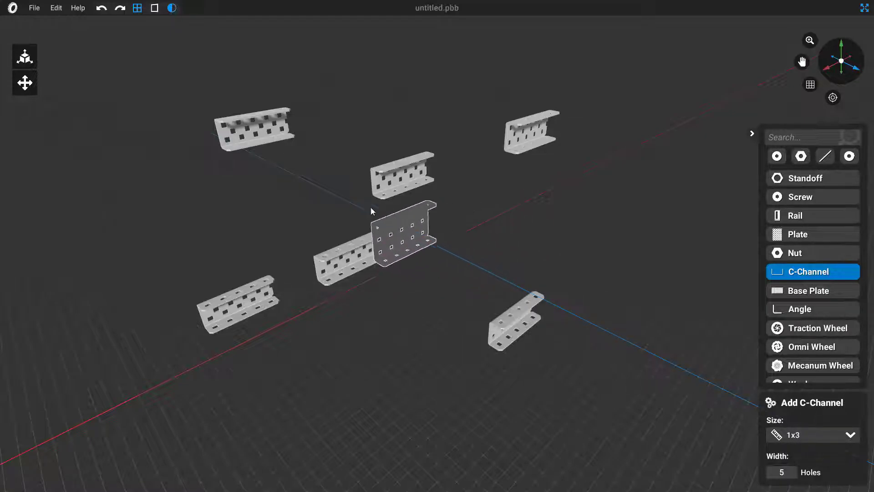
scroll(445, 247, "up", 2)
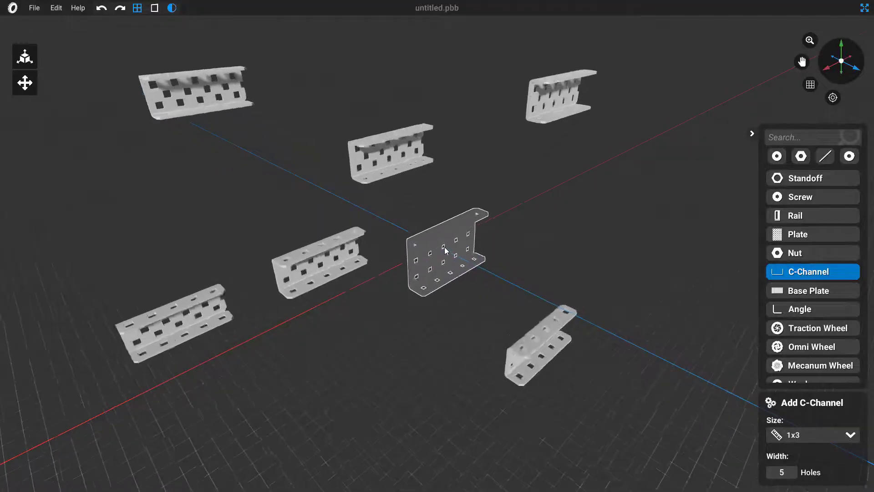
scroll(444, 247, "up", 5)
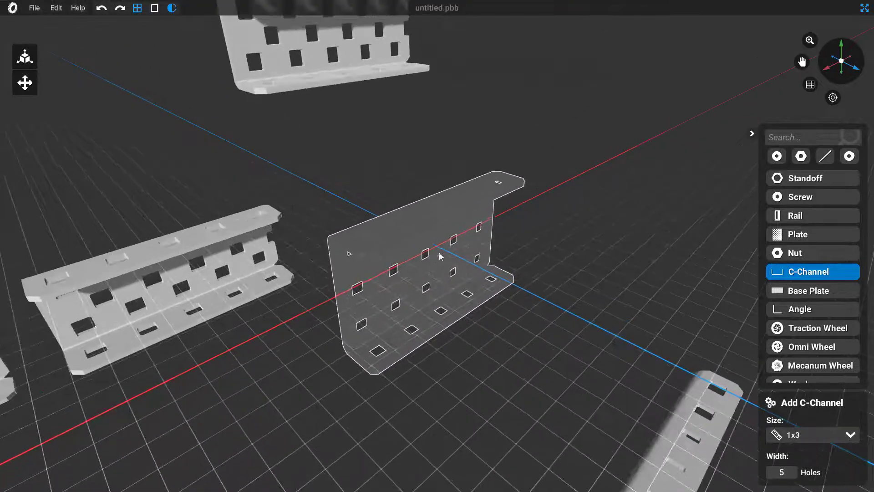
scroll(439, 253, "down", 4)
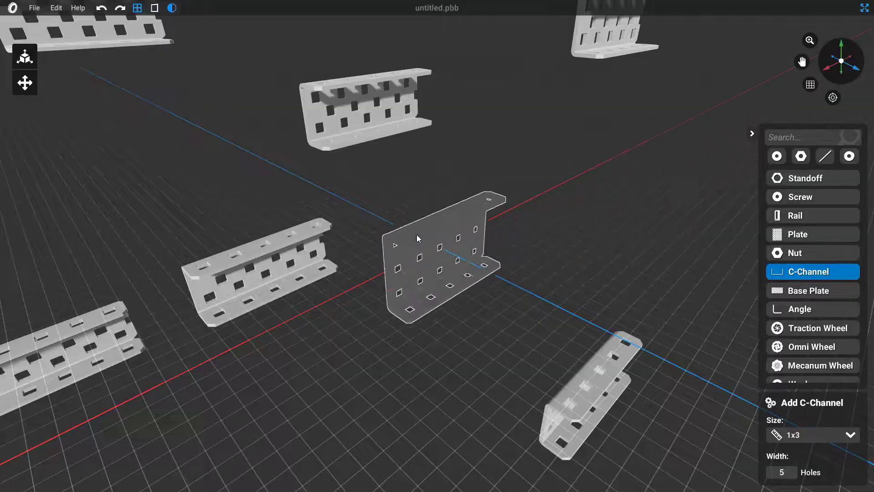
scroll(418, 238, "up", 3)
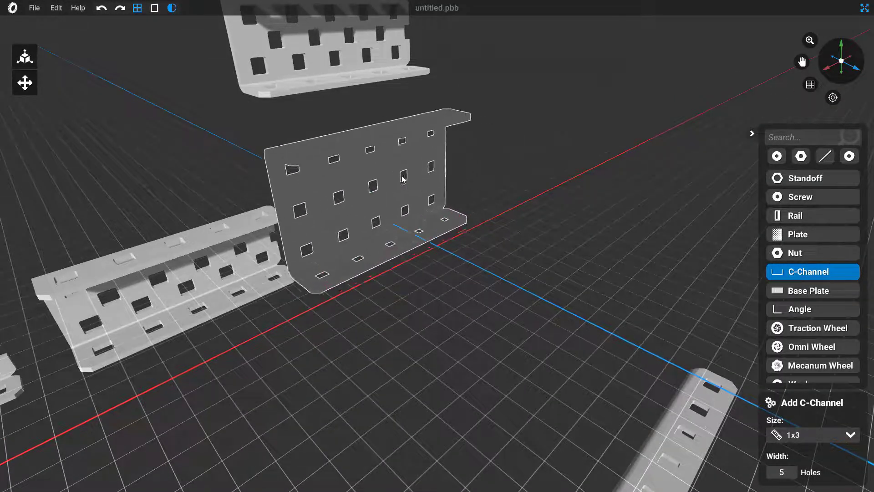
left_click(403, 179)
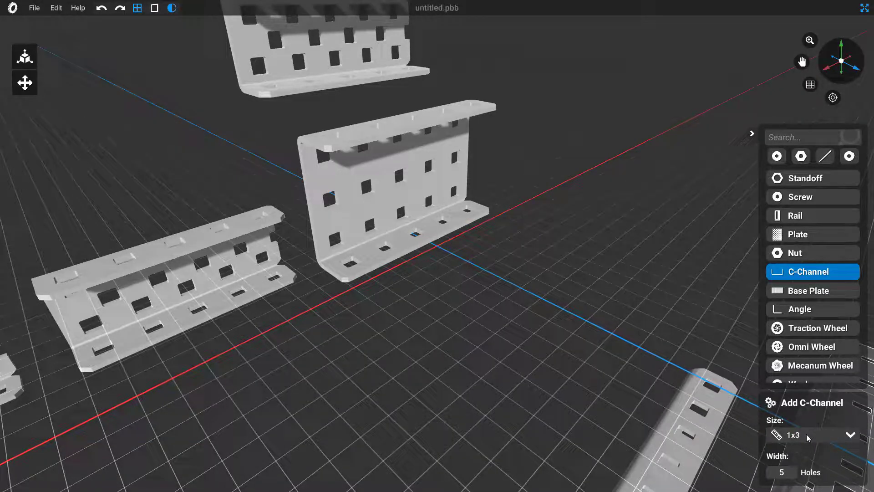
Change the C-channel size to 1x5 and place one 5 holes wide beside the 1x3 channel.
scroll(807, 438, "down", 1)
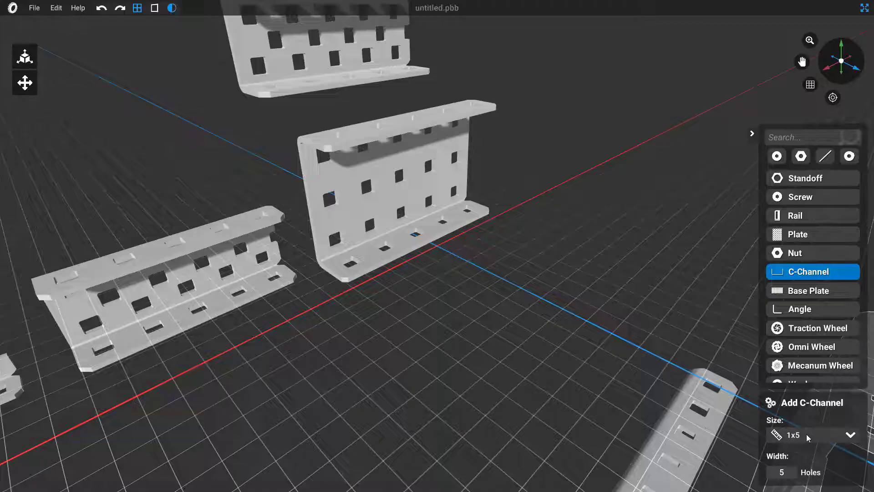
scroll(808, 439, "up", 3)
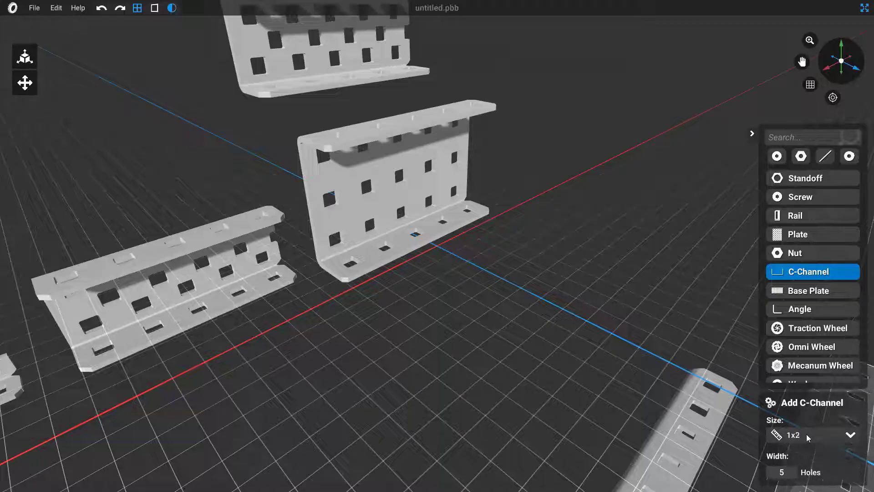
scroll(807, 438, "down", 3)
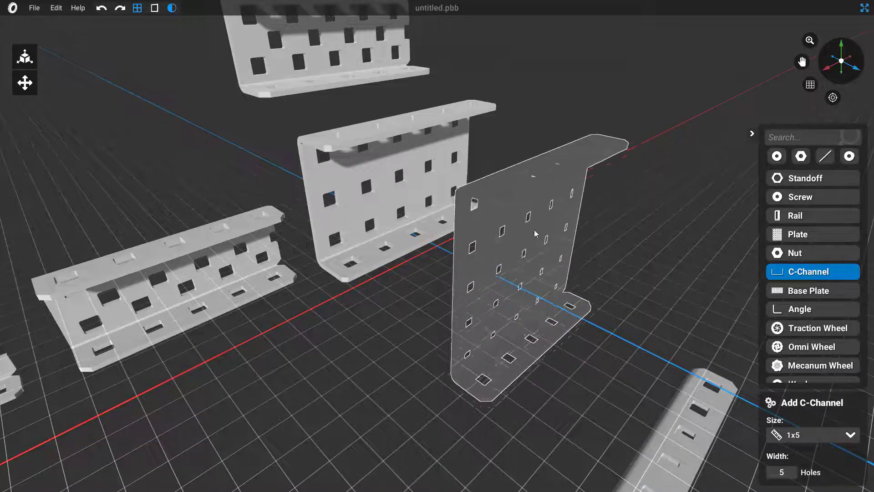
left_click(556, 191)
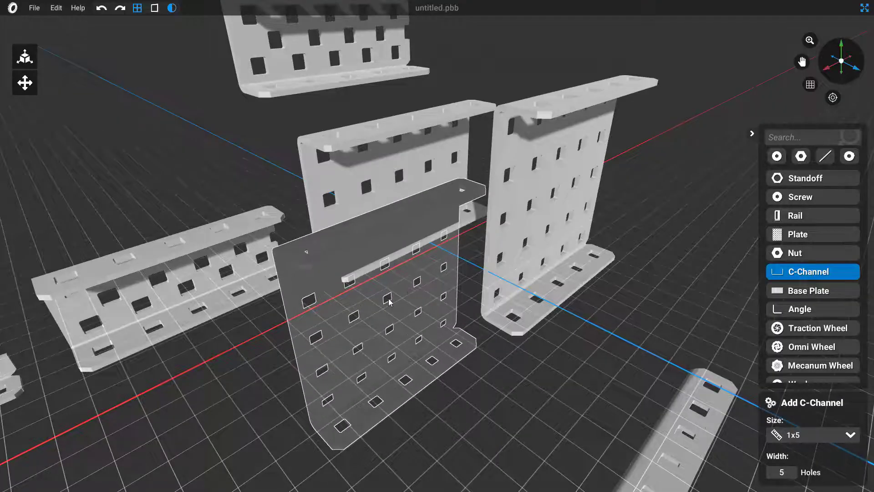
Set the C-channel width to 35 holes and place the 1x5 channel behind the other parts.
scroll(369, 335, "down", 3)
scroll(369, 335, "down", 3)
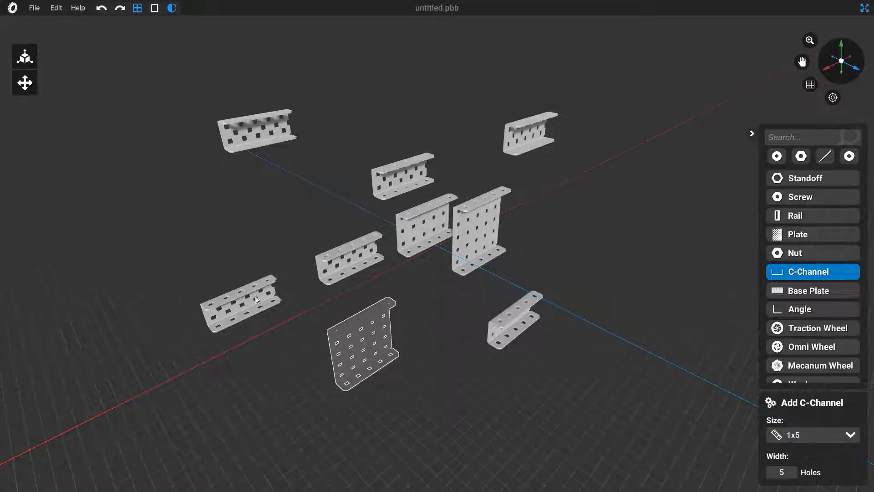
double_click(789, 474)
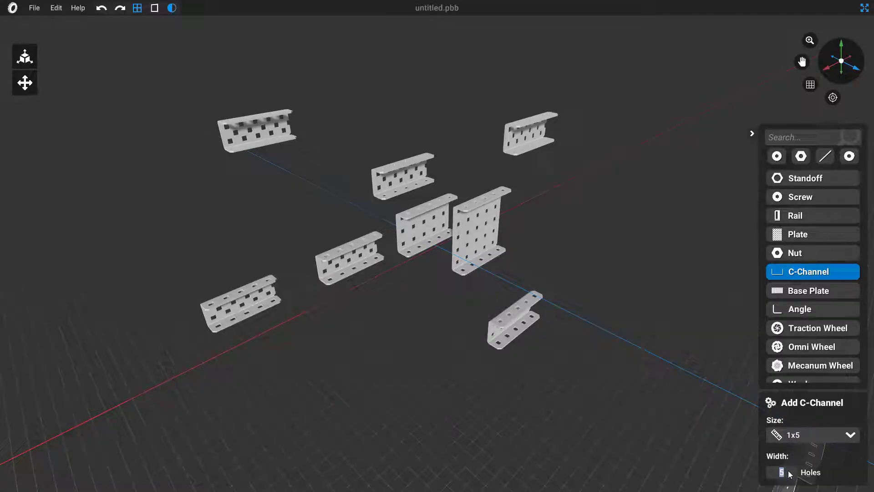
type("35")
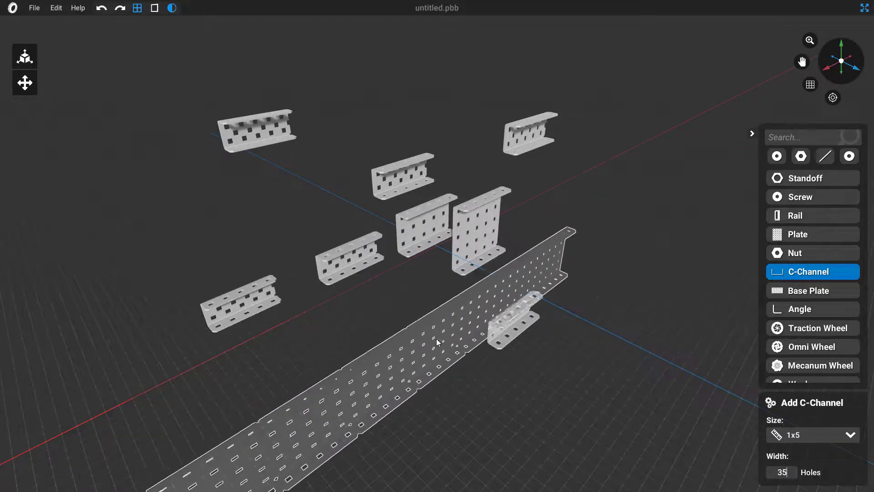
left_click(404, 111)
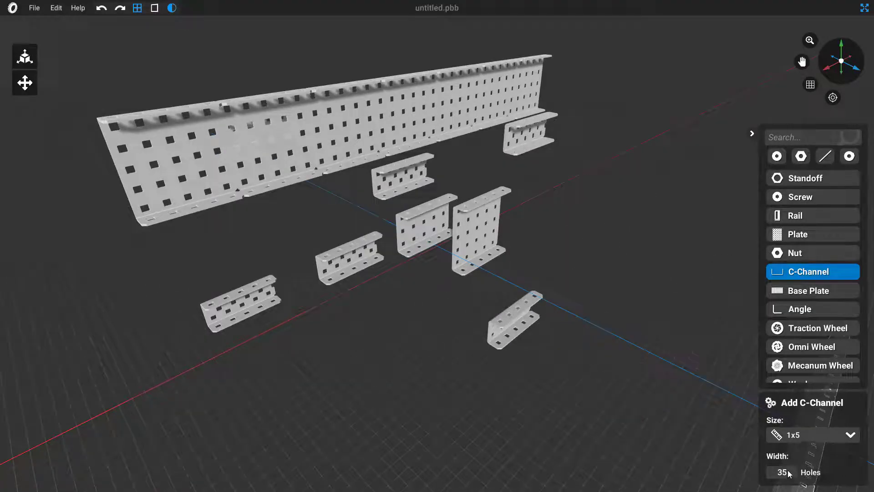
Try several different hole widths for the 1x5 C-channel, including 13, 15, 21 and 19 holes.
scroll(790, 474, "down", 20)
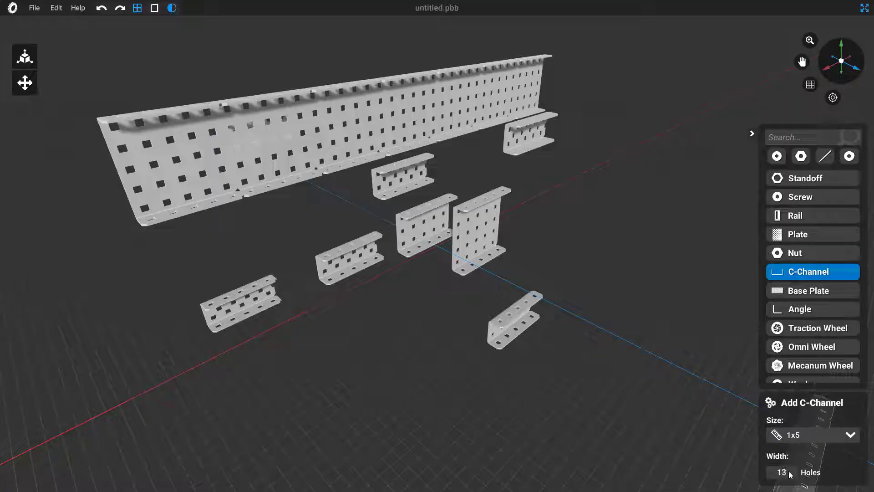
scroll(790, 474, "up", 2)
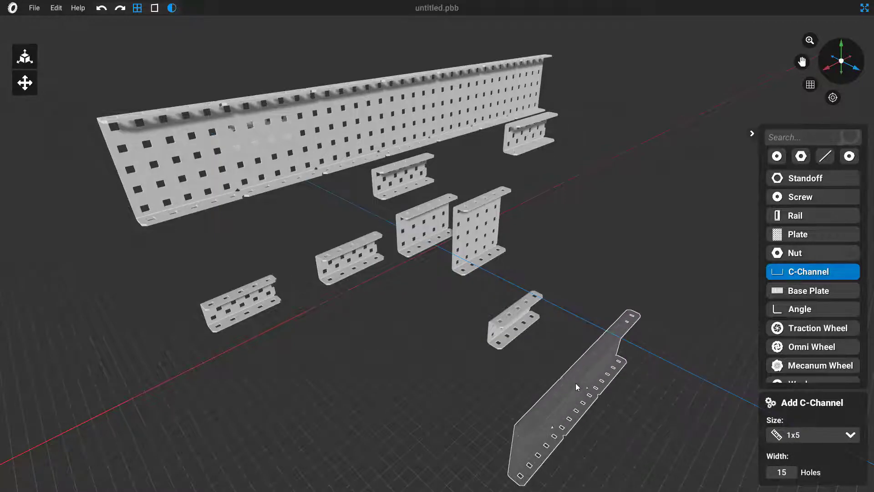
scroll(786, 474, "up", 6)
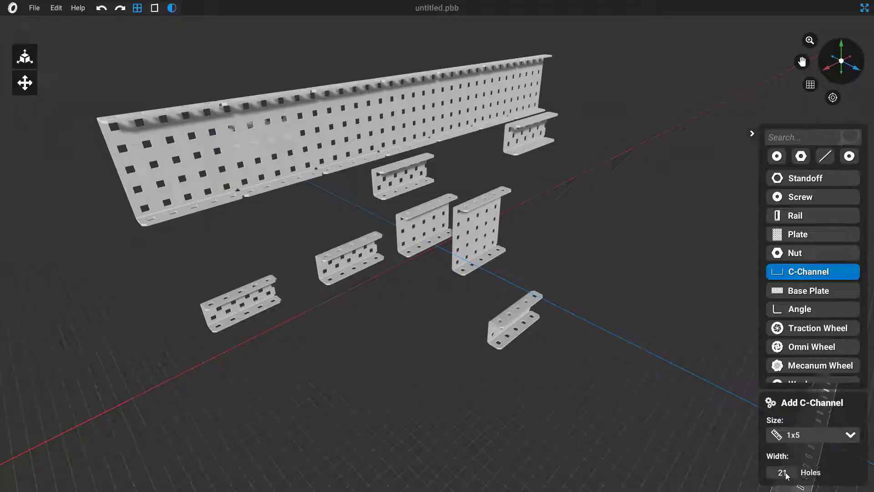
scroll(787, 475, "up", 4)
scroll(787, 475, "down", 6)
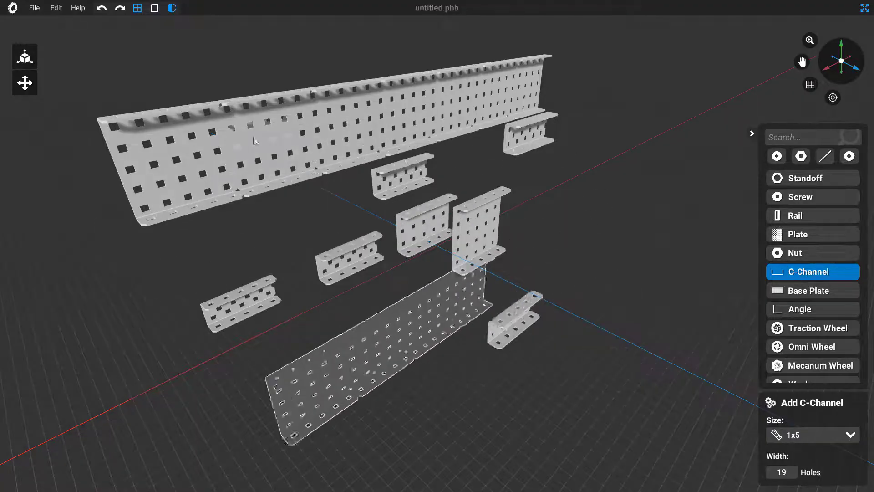
scroll(787, 473, "down", 3)
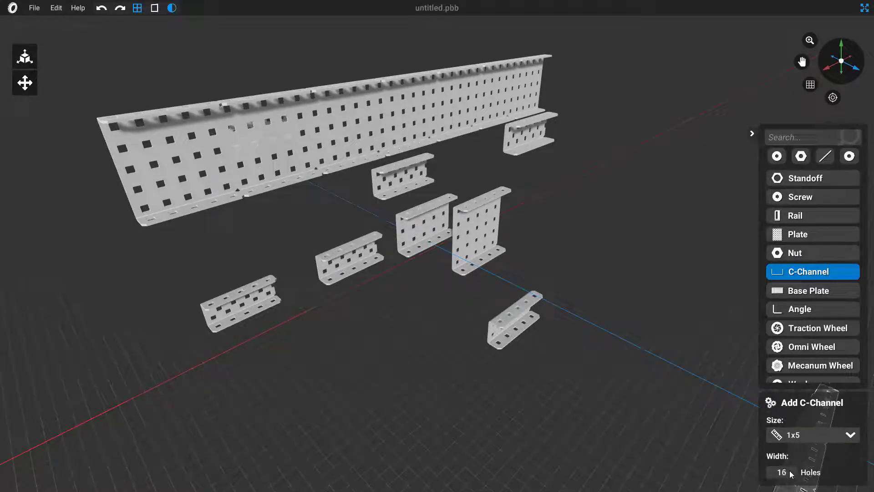
Change the C-channel size to 1x2 with a width of 16 holes and place one beside the other parts.
scroll(791, 474, "down", 1)
scroll(811, 436, "down", 1)
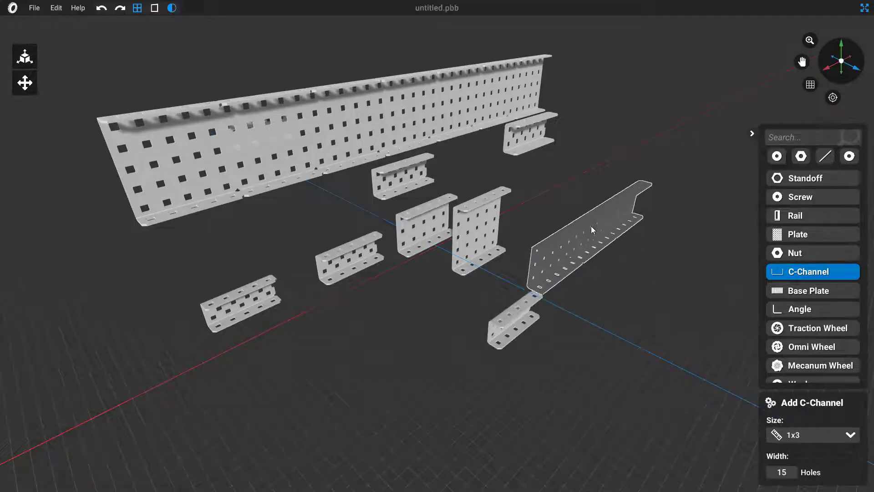
scroll(811, 436, "down", 1)
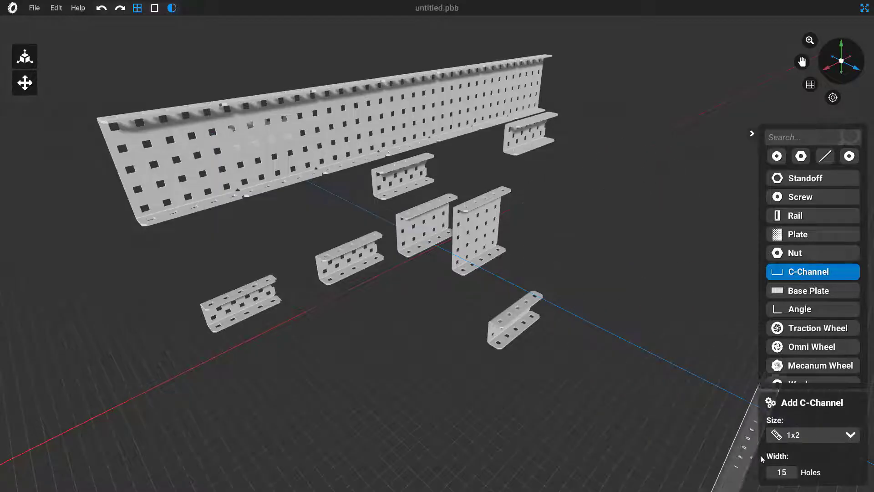
scroll(789, 474, "up", 1)
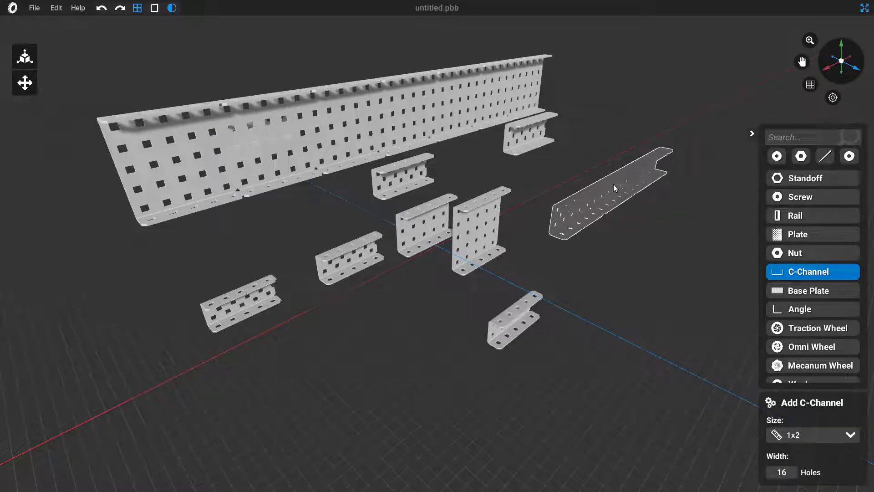
left_click(614, 184)
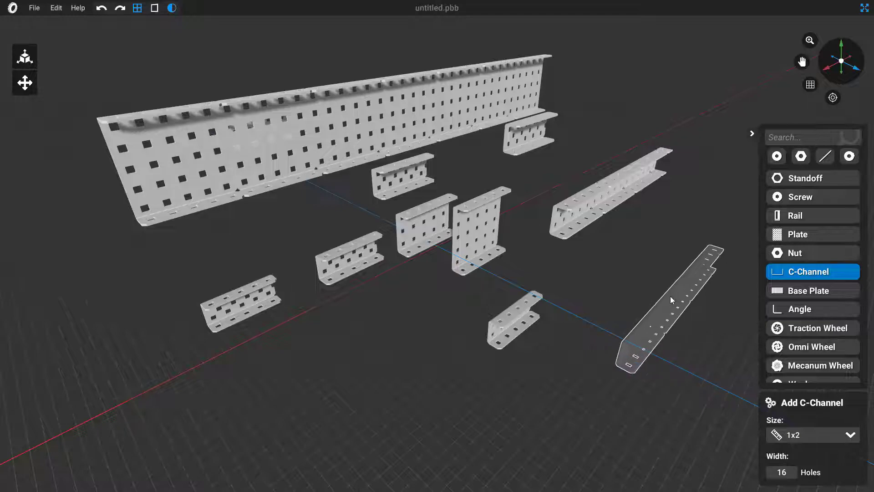
key("Escape")
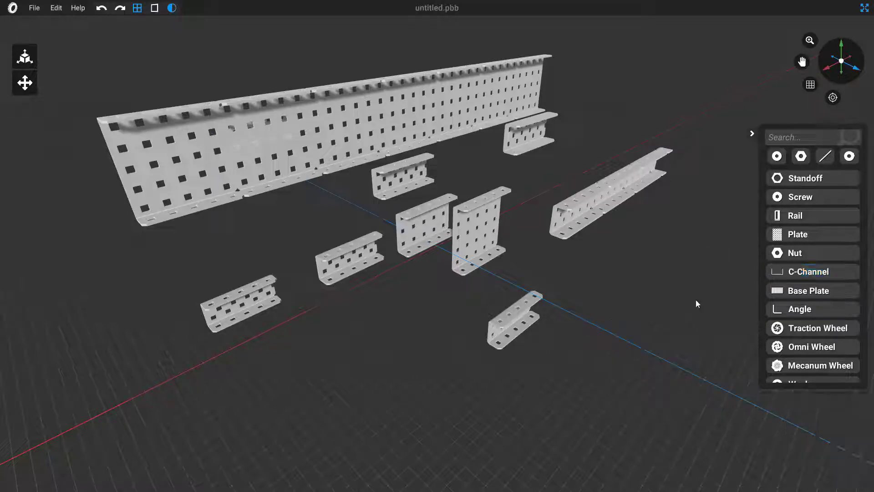
Select individual C-channels in turn, starting with the 35-hole 1x5 channel behind the other parts.
middle_click_drag(668, 261, 584, 240)
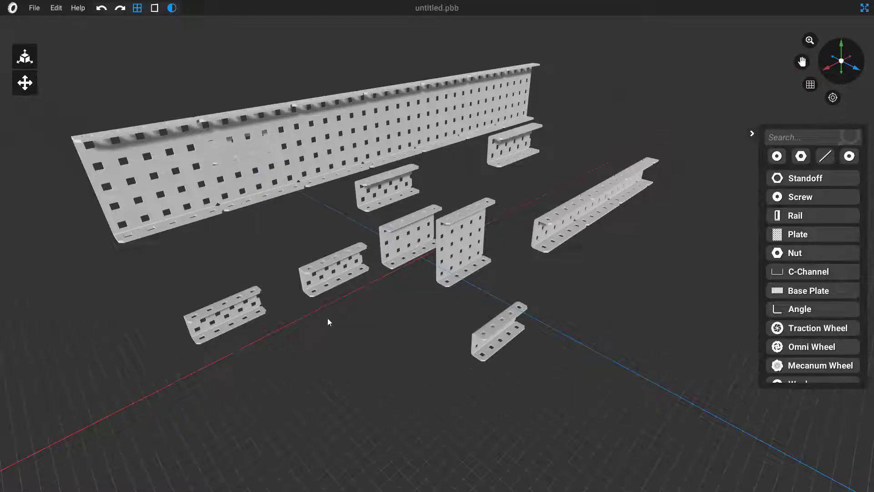
left_click(313, 169)
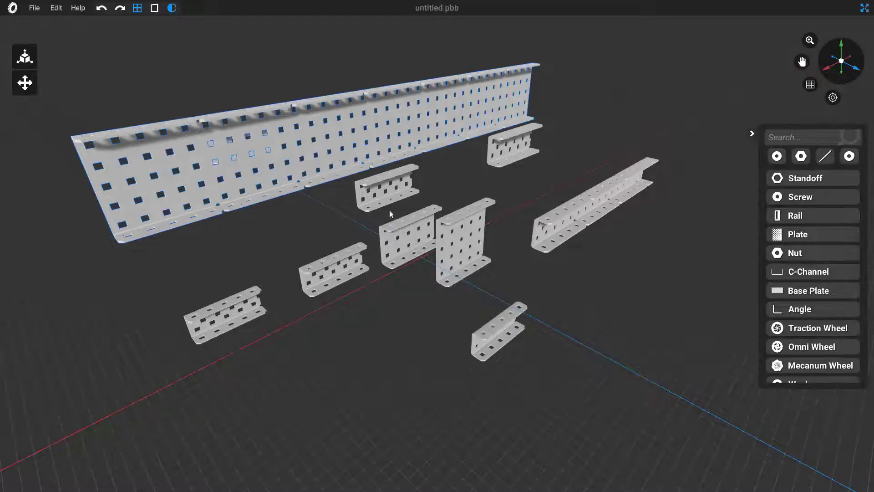
left_click(396, 226)
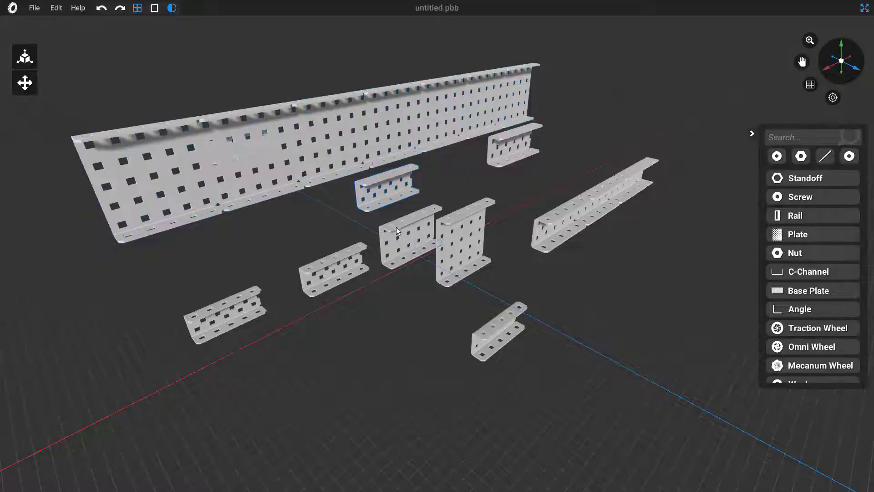
left_click(359, 258)
Select a single hole in the middle row of the 1x3 C-channel near the origin.
scroll(496, 296, "up", 5)
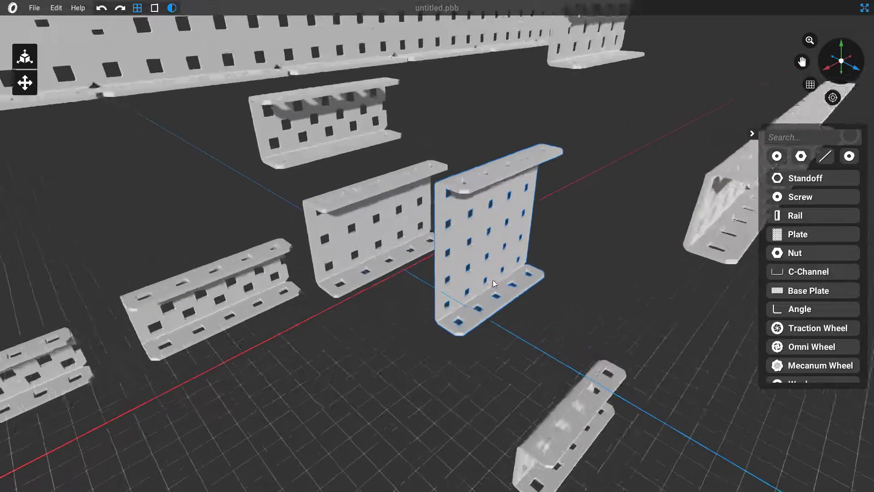
scroll(495, 295, "up", 1)
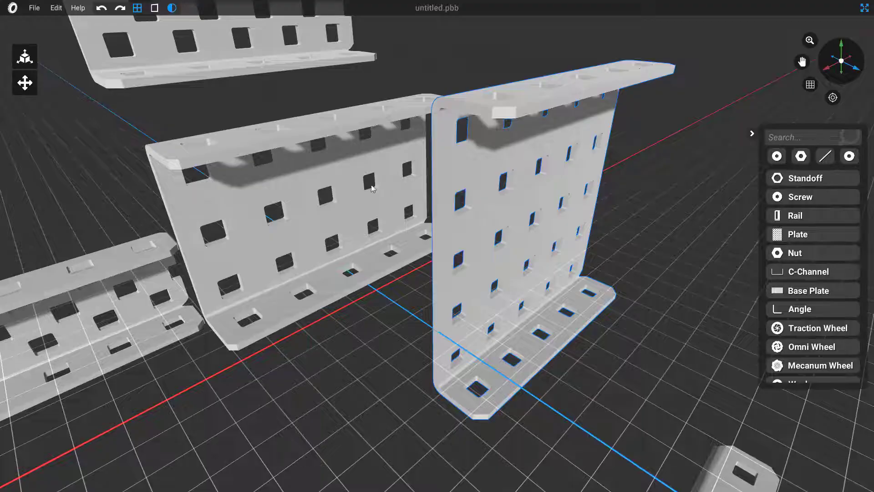
left_click(327, 197)
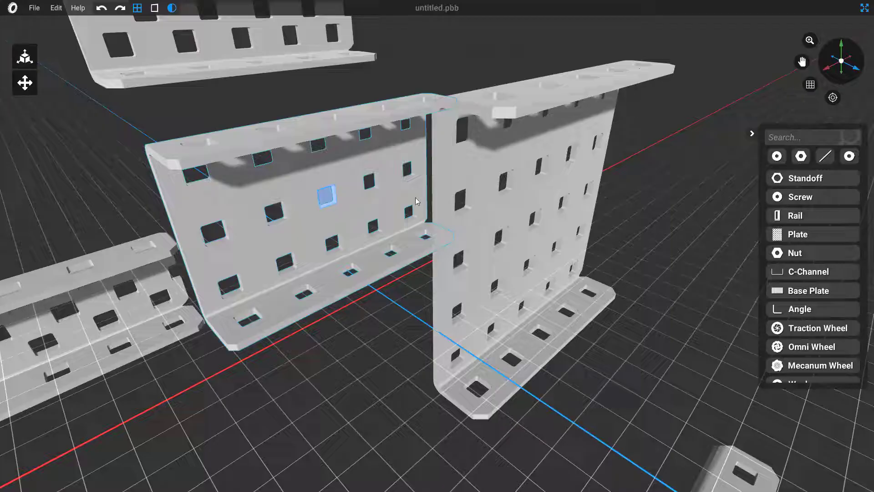
scroll(401, 286, "down", 3)
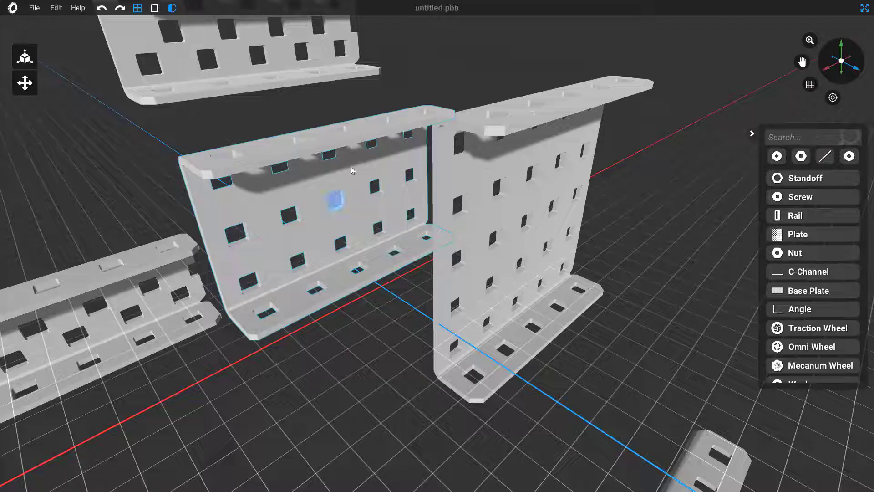
scroll(359, 235, "down", 2)
scroll(359, 234, "down", 5)
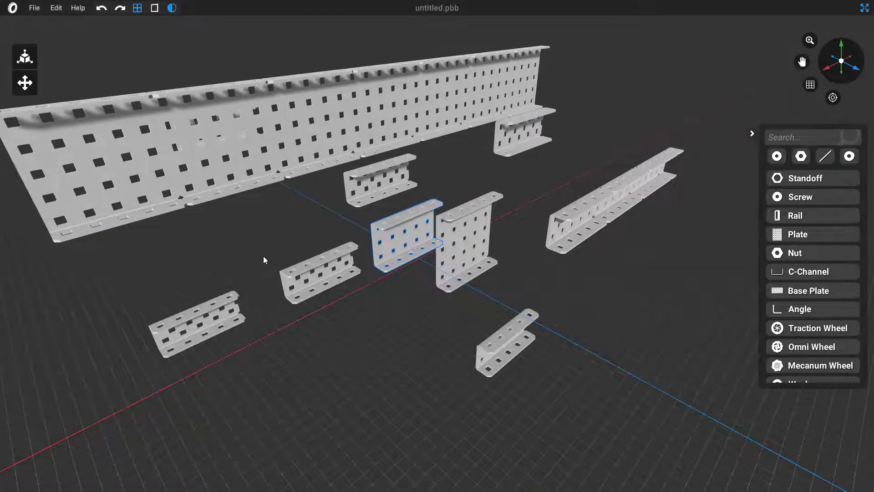
Delete the 35-hole 1x5 channel and all the 5-hole C-channels, keeping only the 16-hole 1x2 channel.
left_click(248, 165)
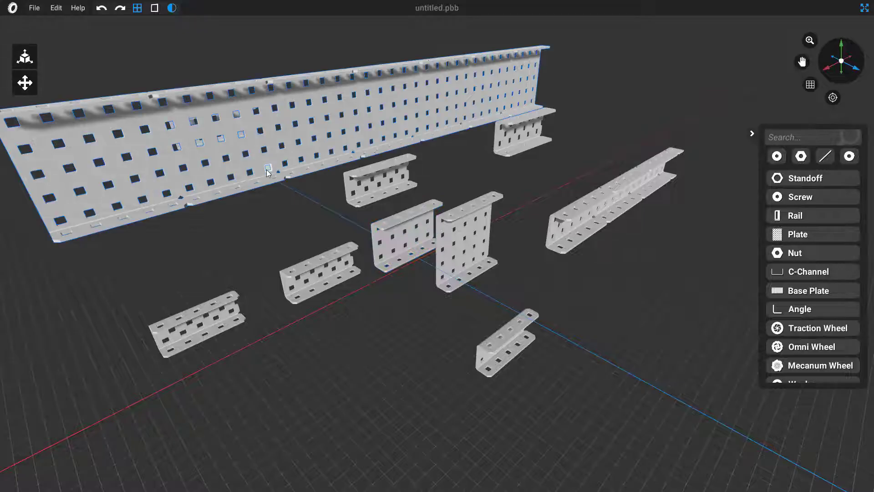
key("Delete")
left_click(226, 135)
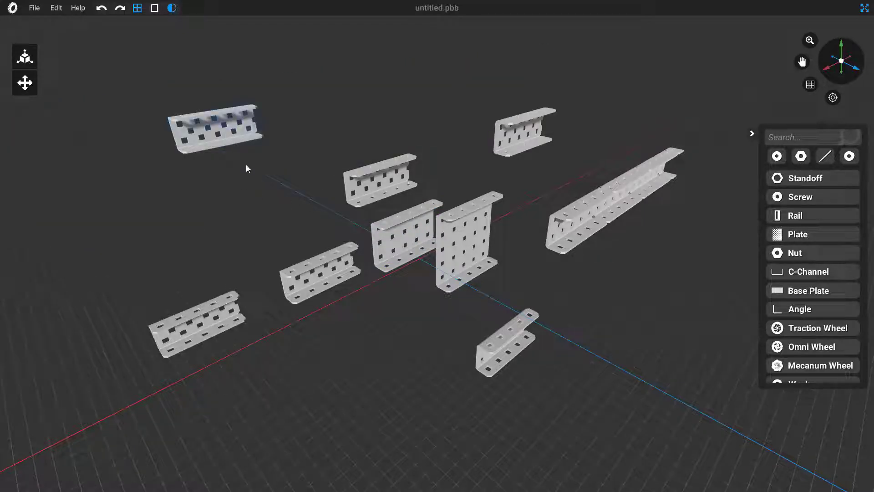
key("Delete")
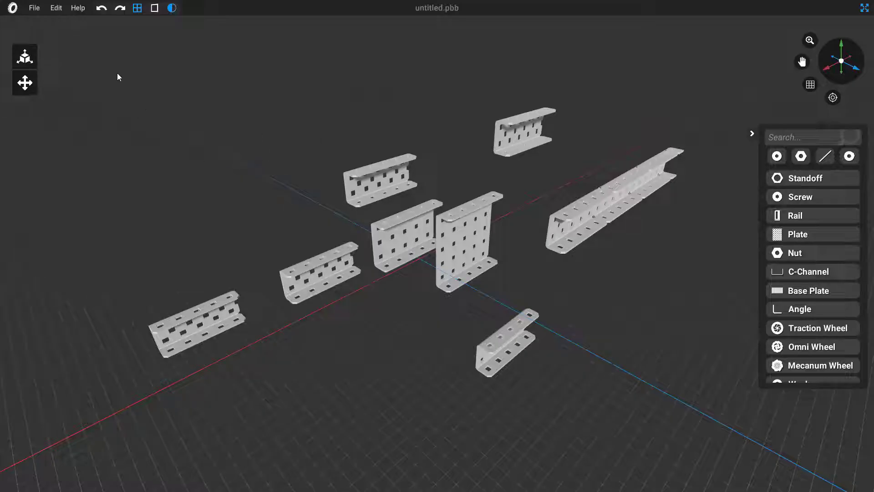
left_click_drag(100, 56, 529, 412)
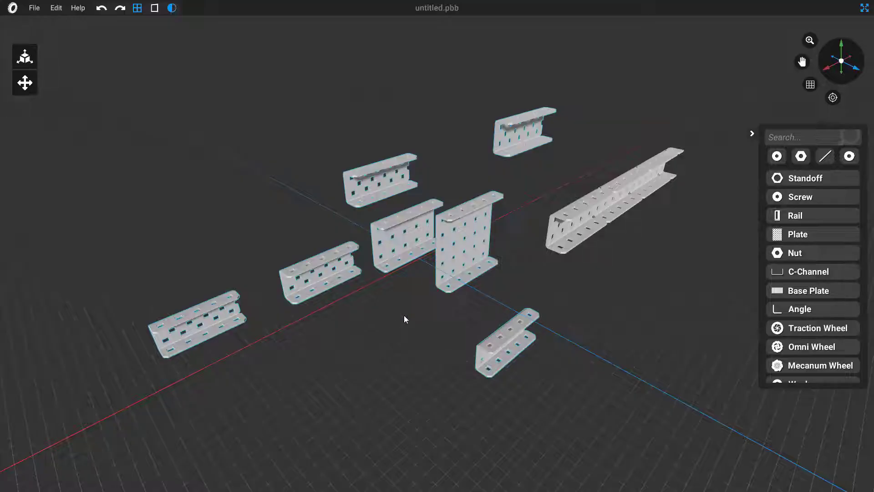
key("Delete")
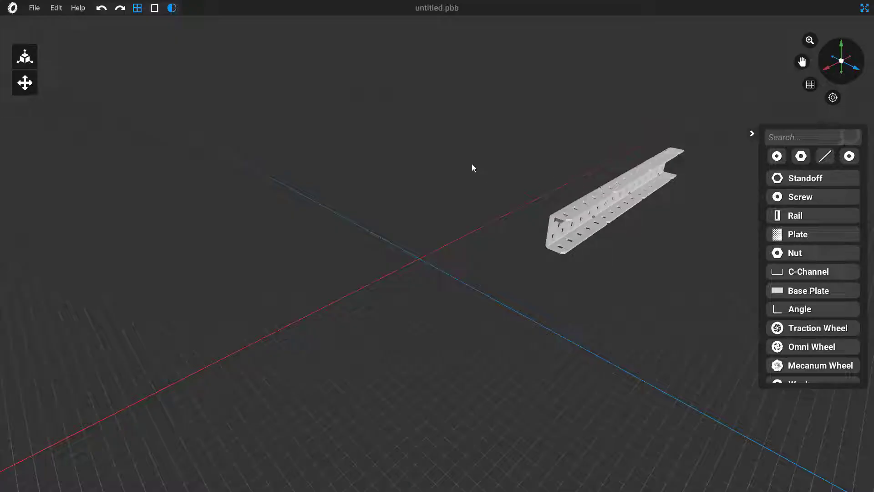
Explore the workspace around the remaining C-channel by zooming, panning and orbiting with the view controls.
scroll(465, 249, "up", 5)
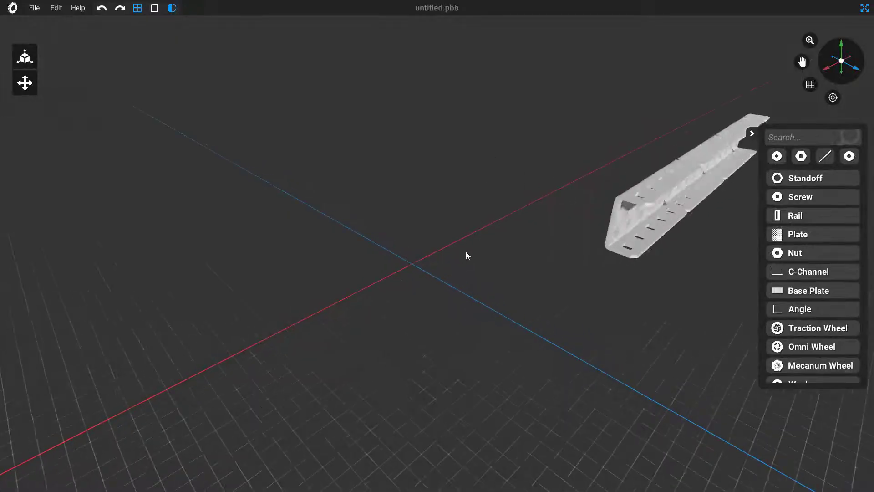
scroll(463, 247, "down", 5)
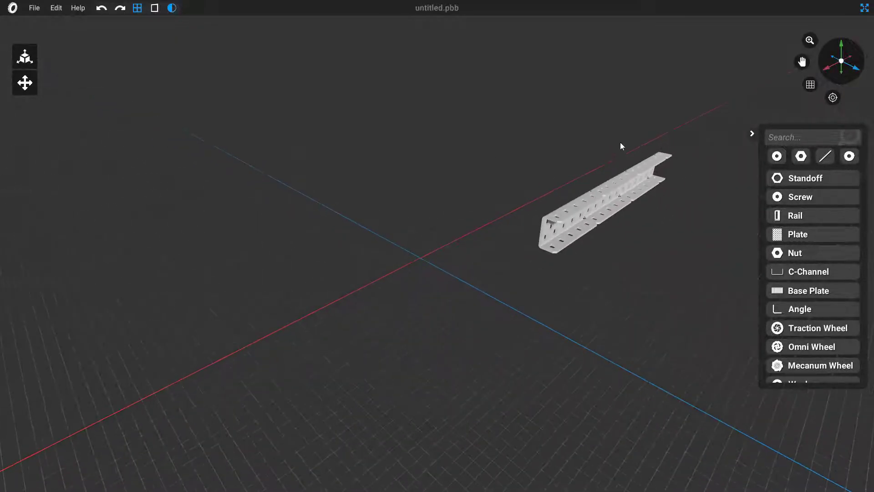
scroll(621, 144, "up", 2)
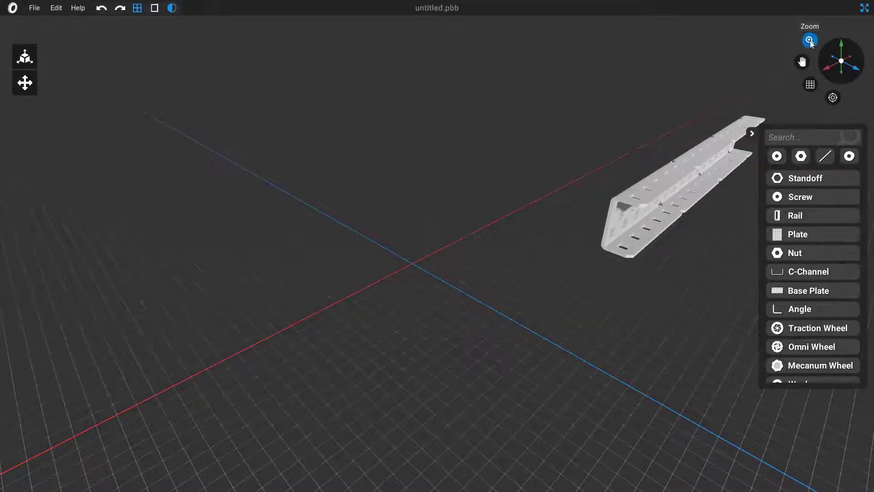
left_click_drag(811, 44, 710, 384)
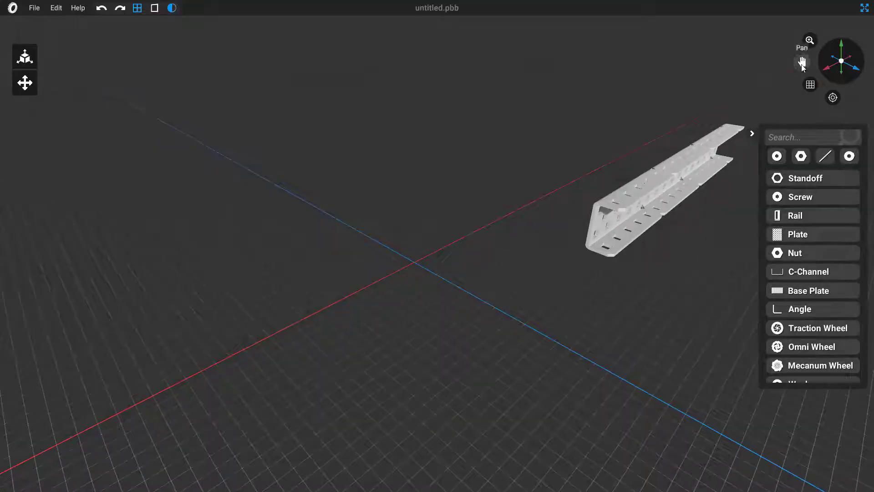
left_click_drag(807, 65, 53, 72)
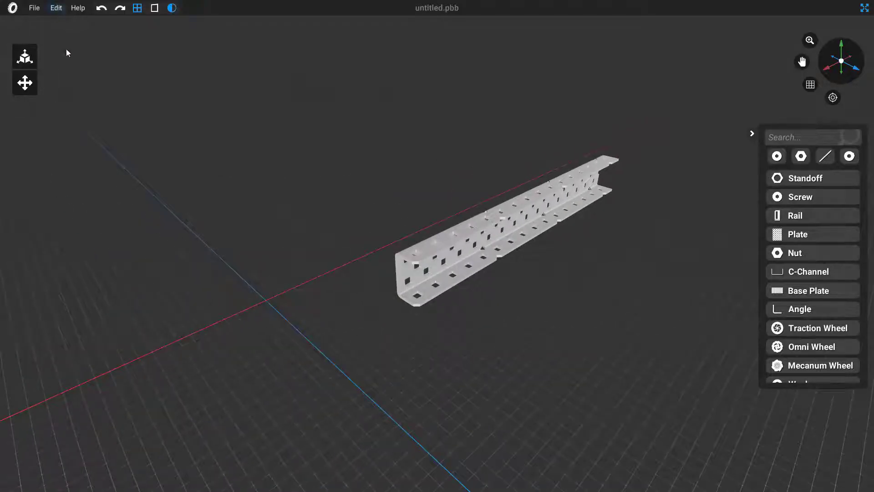
middle_click_drag(384, 110, 283, 125)
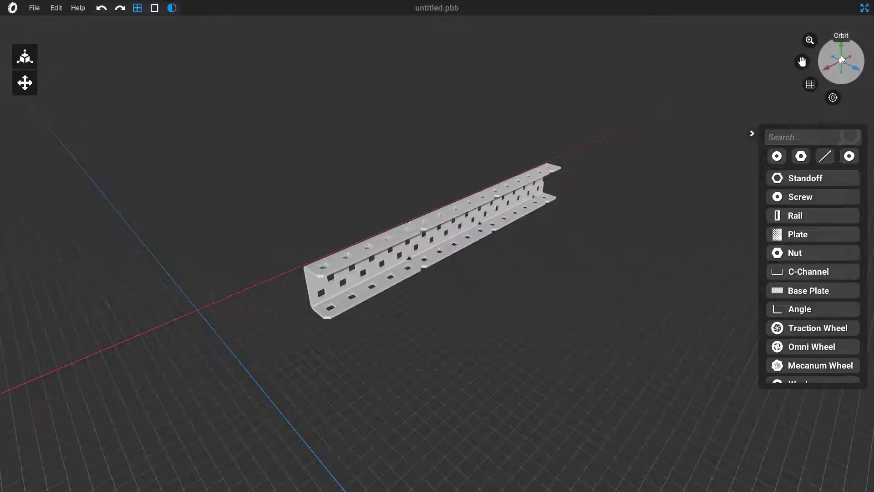
left_click_drag(841, 59, 167, 200)
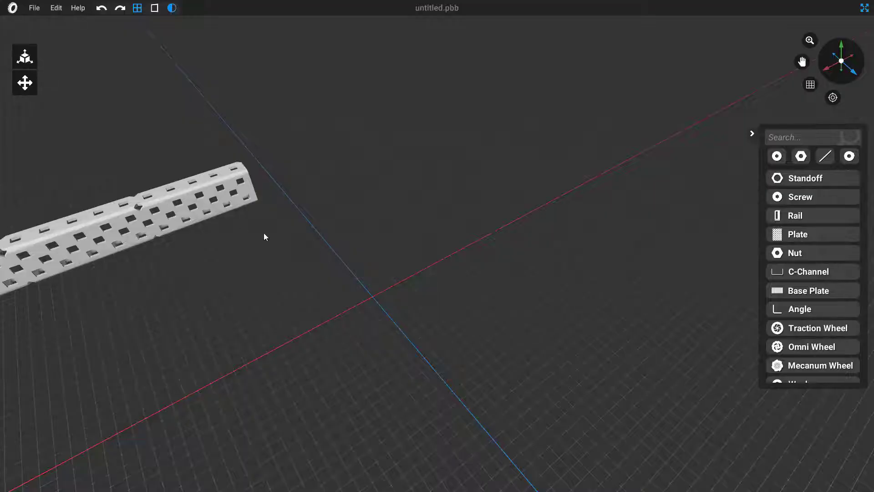
middle_click_drag(263, 233, 622, 248)
left_click_drag(622, 248, 421, 217)
Focus the camera on the remaining 16-hole C-channel and orbit around it.
left_click(414, 201)
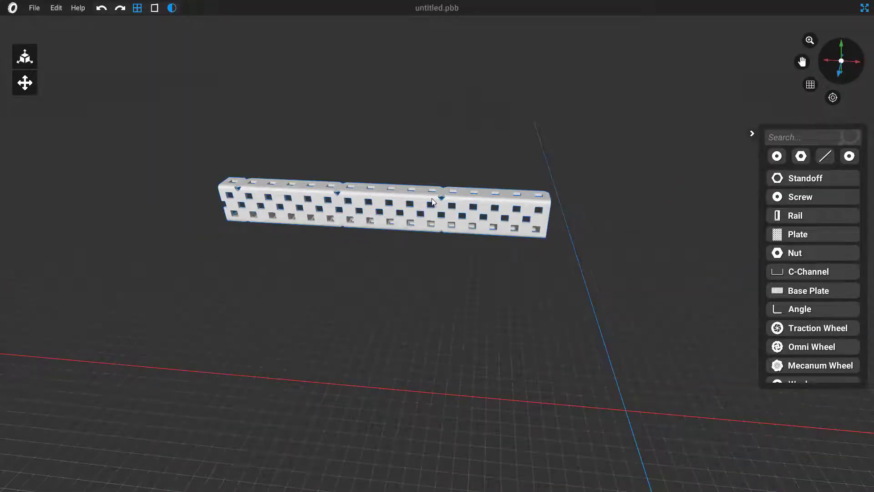
left_click(833, 99)
left_click_drag(373, 195, 530, 171)
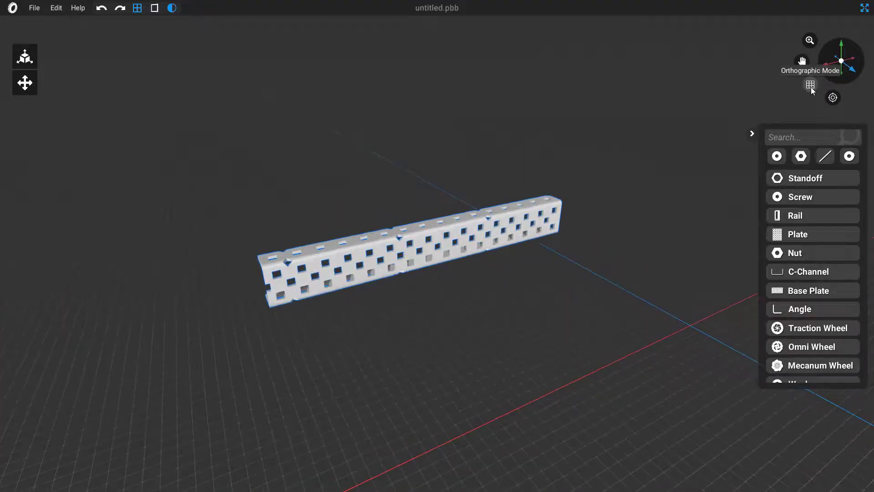
Switch the view to Orthographic Mode and turn it to show the C-channel's end profile.
left_click(810, 85)
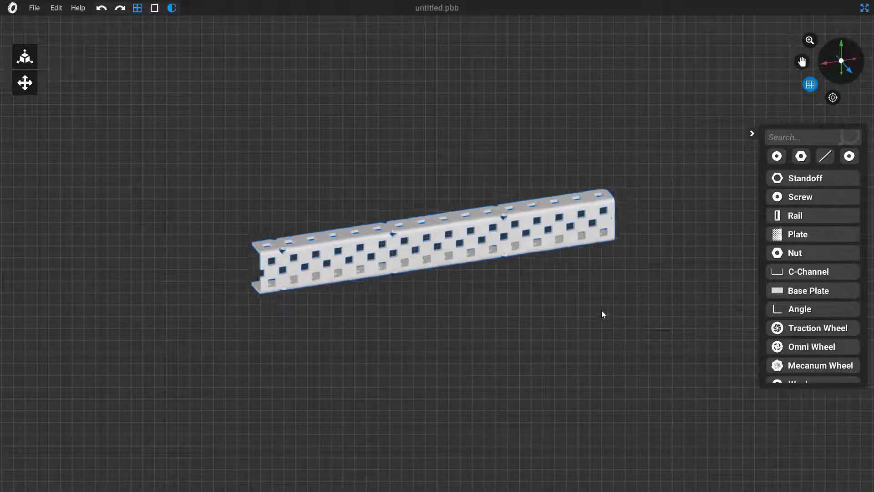
left_click_drag(602, 310, 802, 283)
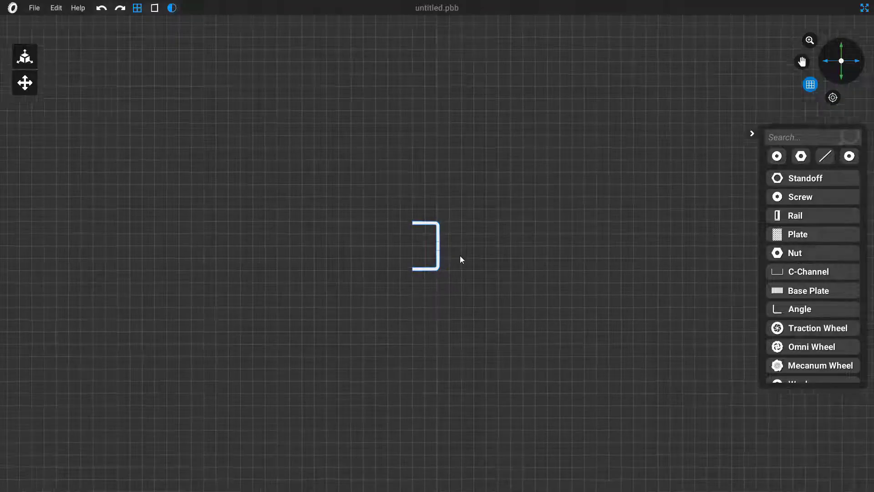
scroll(459, 258, "up", 2)
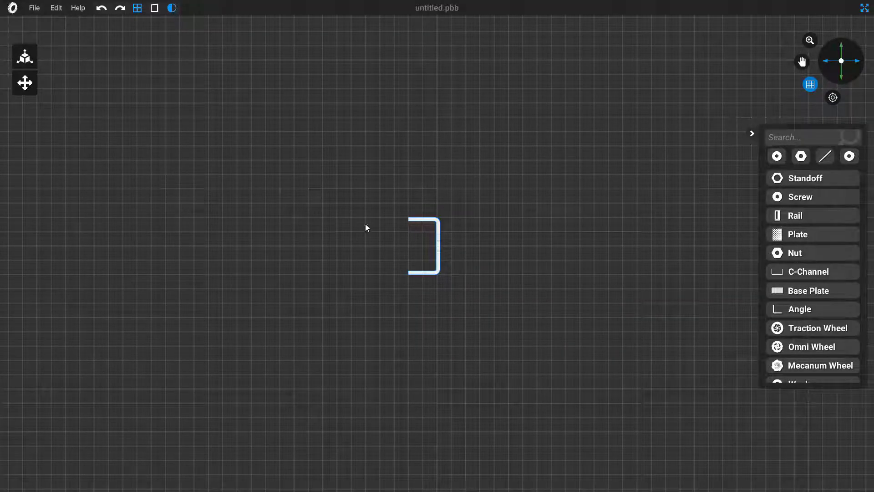
View the C-channel's perforated face straight on, switch back to perspective mode and orbit around the channel.
middle_click_drag(486, 252, 344, 257)
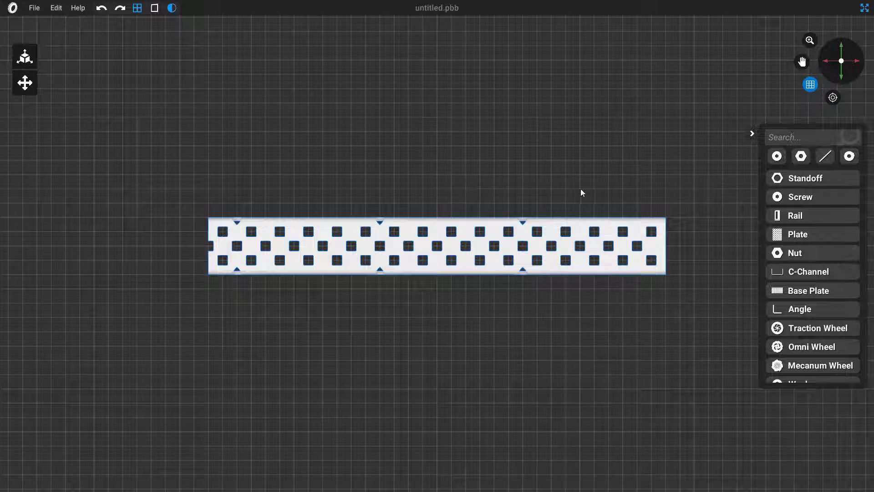
left_click(813, 85)
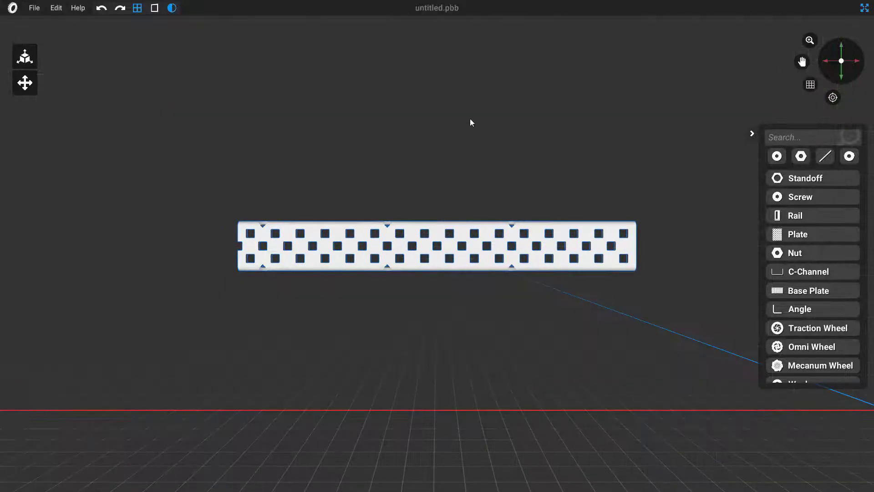
left_click_drag(471, 122, 582, 179)
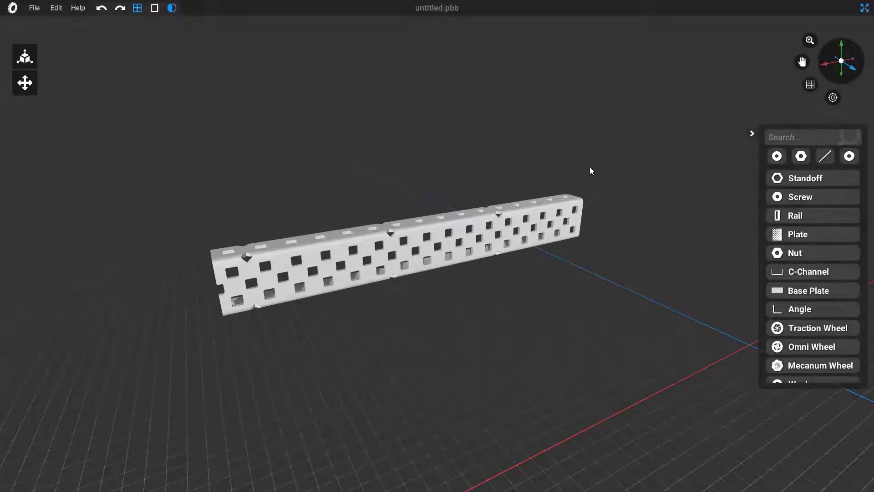
left_click_drag(476, 164, 318, 204)
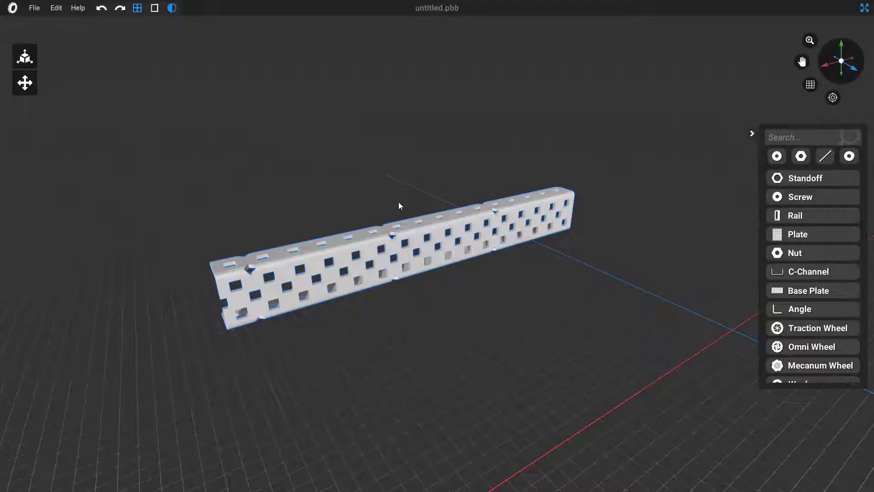
Select the C-channel with the transform gizmo active and shift it slightly along the blue axis.
left_click(23, 63)
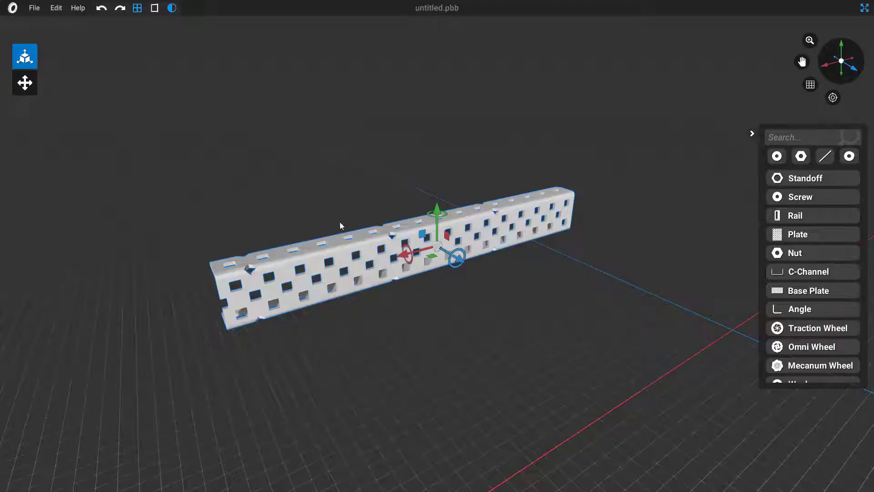
left_click(251, 164)
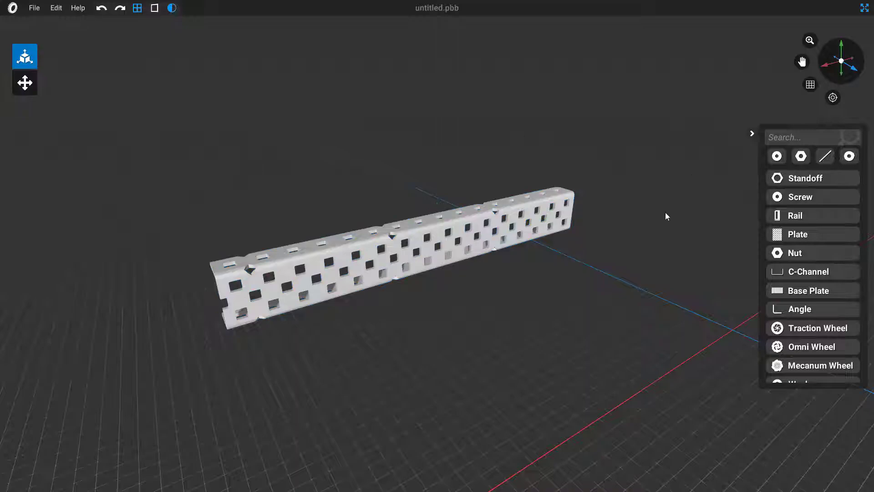
left_click(420, 237)
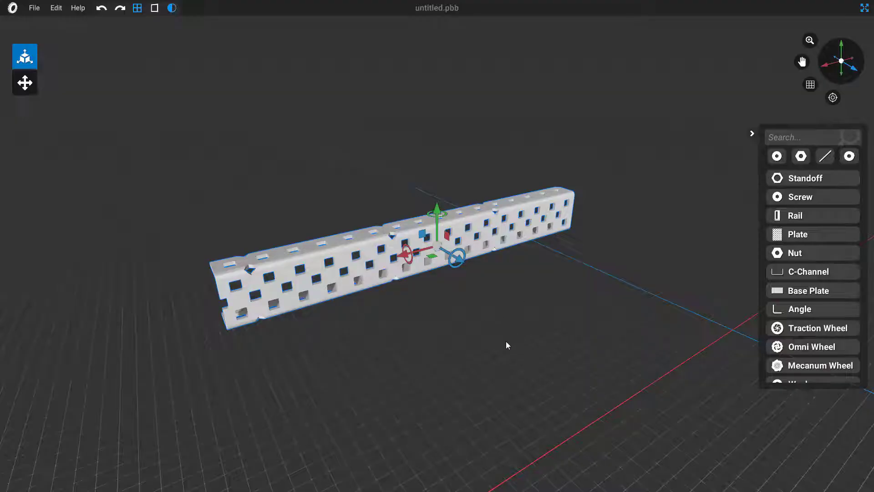
scroll(514, 319, "up", 5)
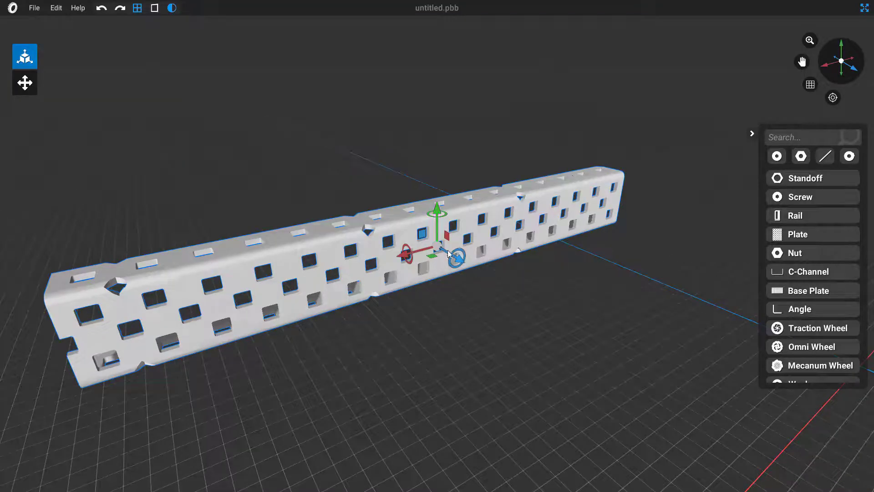
mouse_move(446, 253)
left_mouse_down()
mouse_move(531, 310)
mouse_move(242, 150)
mouse_move(403, 236)
mouse_move(455, 346)
mouse_move(433, 296)
mouse_move(412, 317)
mouse_move(423, 300)
mouse_move(455, 158)
mouse_move(446, 250)
mouse_move(433, 257)
mouse_move(559, 231)
mouse_move(429, 277)
mouse_move(412, 250)
mouse_move(360, 322)
mouse_move(538, 206)
mouse_move(438, 182)
mouse_move(523, 322)
mouse_move(592, 119)
mouse_move(334, 261)
mouse_move(406, 219)
mouse_move(446, 242)
mouse_move(443, 252)
left_mouse_up()
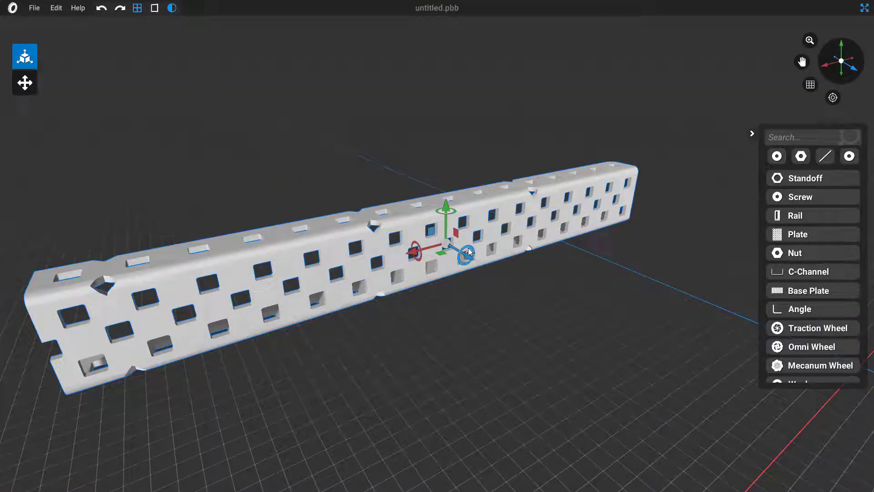
Rotate the C-channel half a turn about the blue axis, try the other rotation rings and deselect it.
left_click_drag(469, 250, 453, 296)
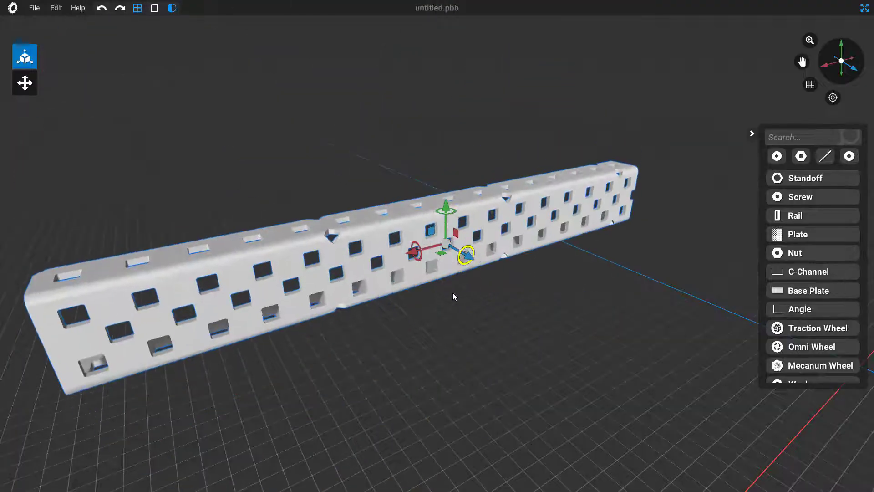
mouse_move(415, 249)
left_mouse_down()
mouse_move(418, 236)
mouse_move(416, 250)
left_mouse_up()
left_click_drag(450, 212, 479, 226)
left_click(547, 304)
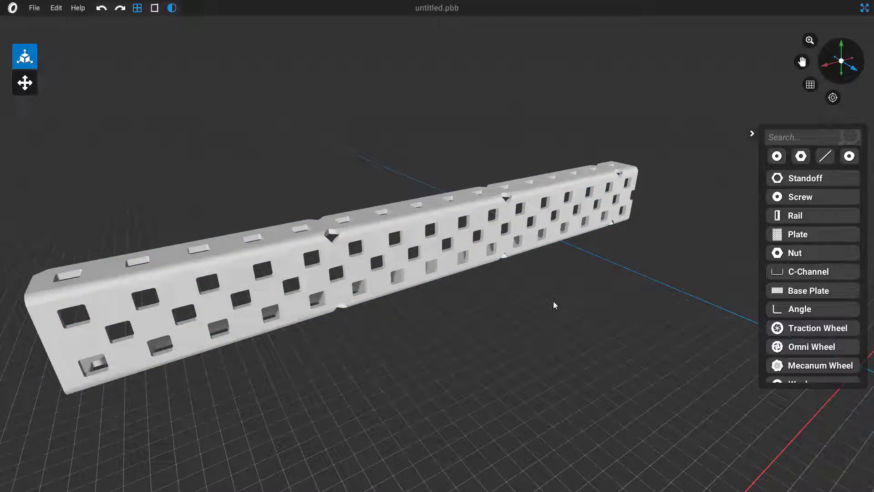
Place a 1/2in screw in the open space in front of the C-channel.
left_click(798, 200)
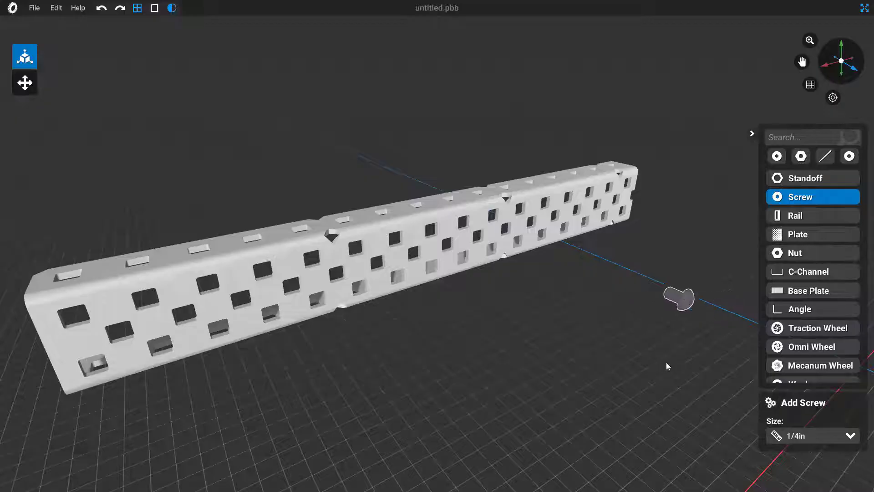
left_click(801, 436)
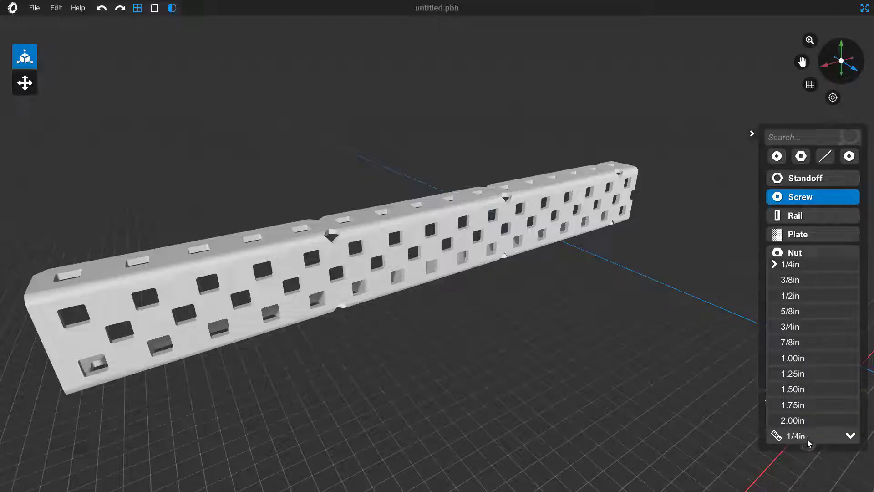
left_click(807, 441)
scroll(806, 440, "down", 5)
scroll(807, 436, "down", 3)
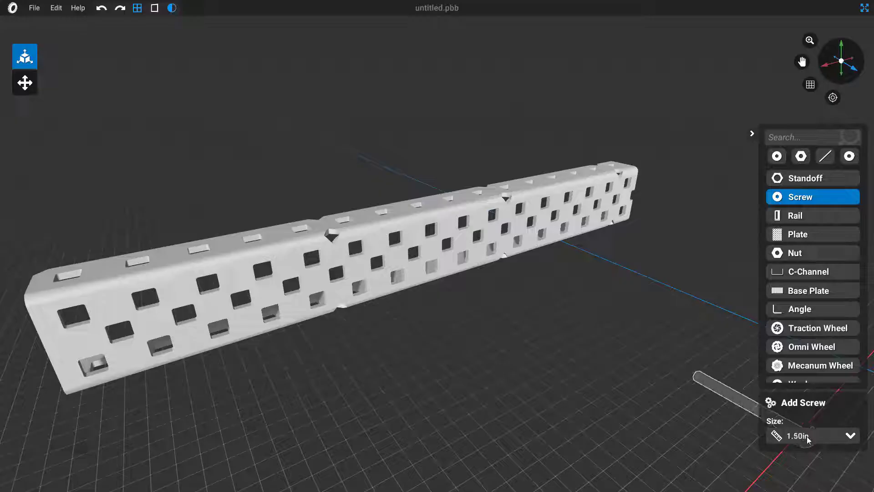
scroll(809, 436, "up", 6)
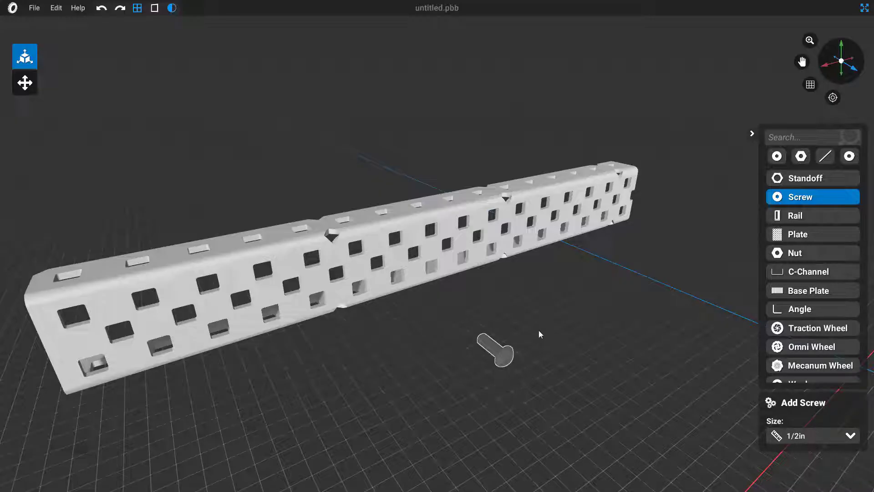
left_click(560, 301)
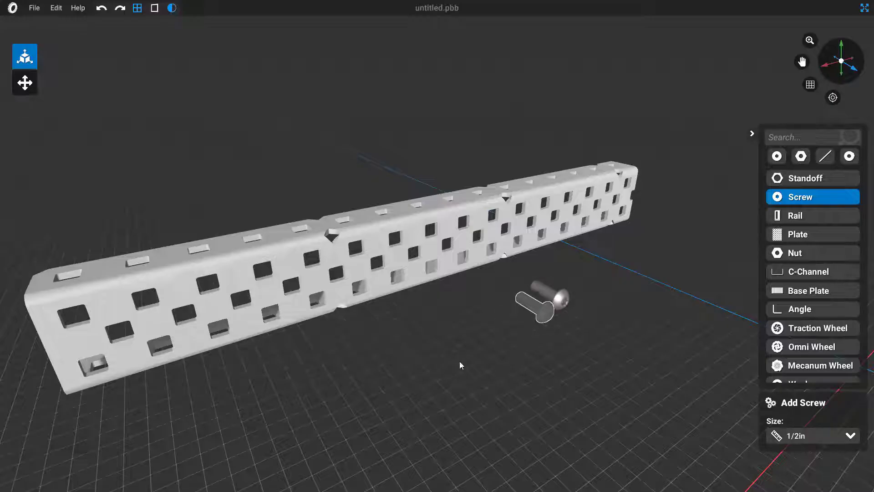
key("Escape")
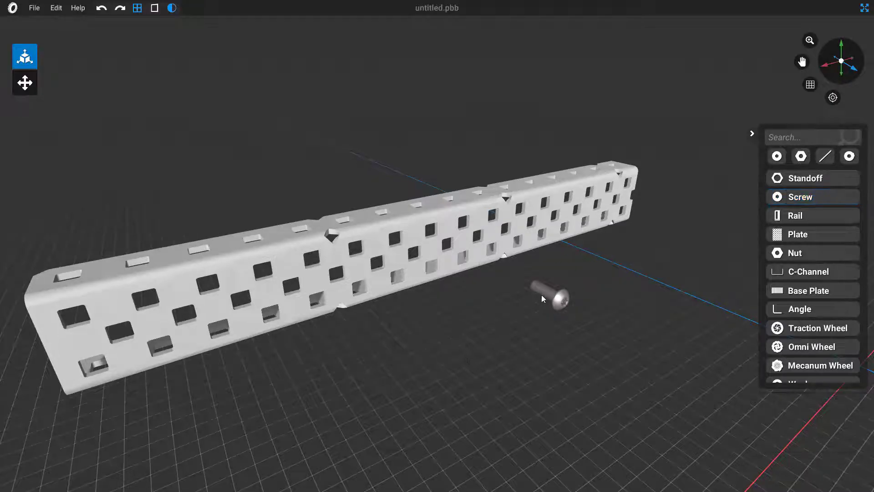
Raise the loose screw with the transform gizmo, then try the free move tool across the C-channel's holes.
left_click(543, 299)
left_click_drag(572, 305, 555, 245)
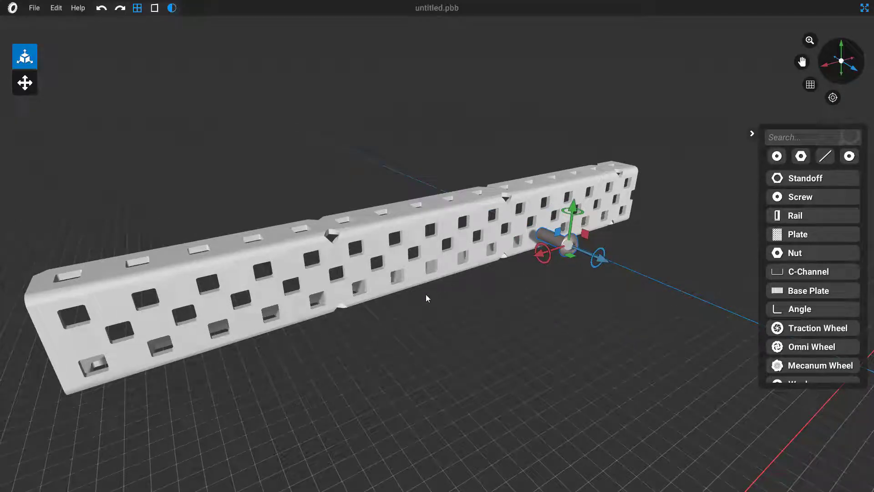
left_click(24, 83)
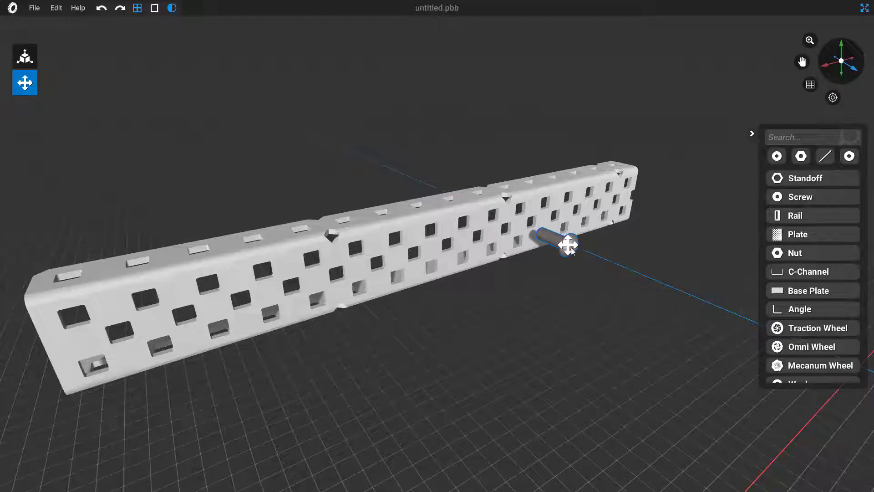
left_click_drag(569, 245, 385, 327)
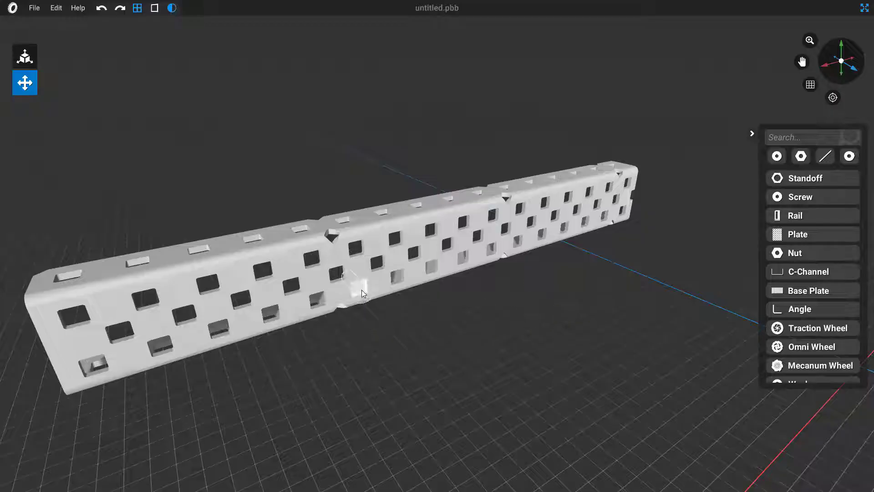
left_click_drag(363, 293, 260, 238)
left_click_drag(266, 275, 811, 213)
left_click_drag(767, 368, 511, 324)
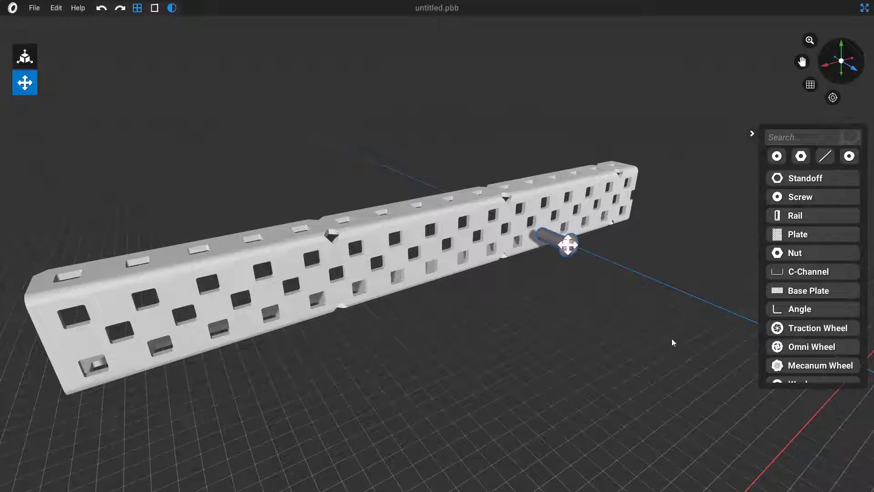
Insert 1/2in screws into three adjacent upper-row holes near the middle of the C-channel.
left_click(800, 197)
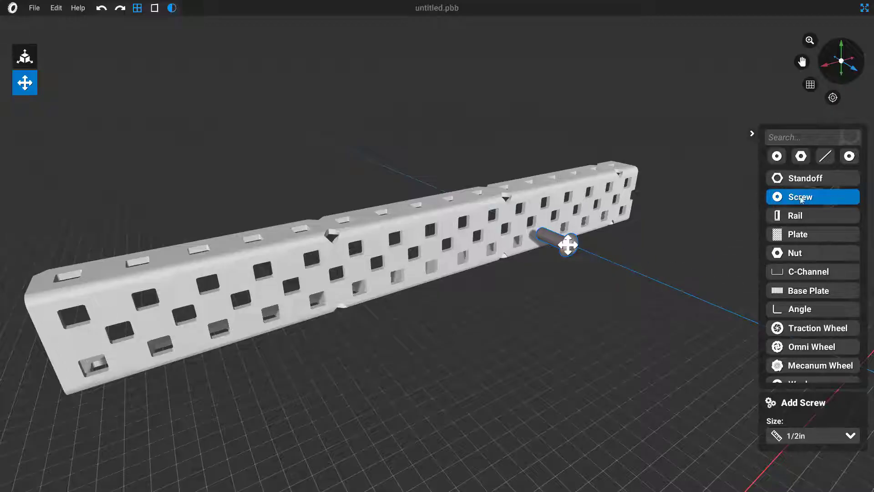
left_click(356, 250)
left_click(396, 239)
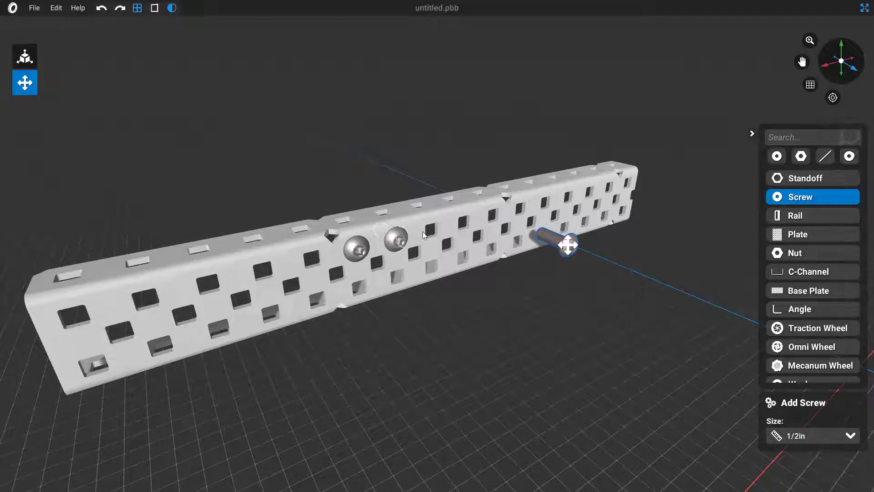
left_click(431, 231)
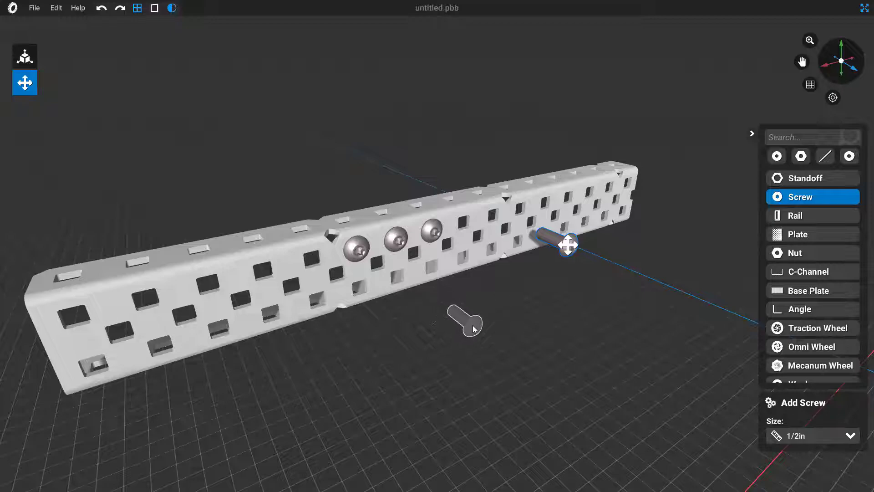
key("Escape")
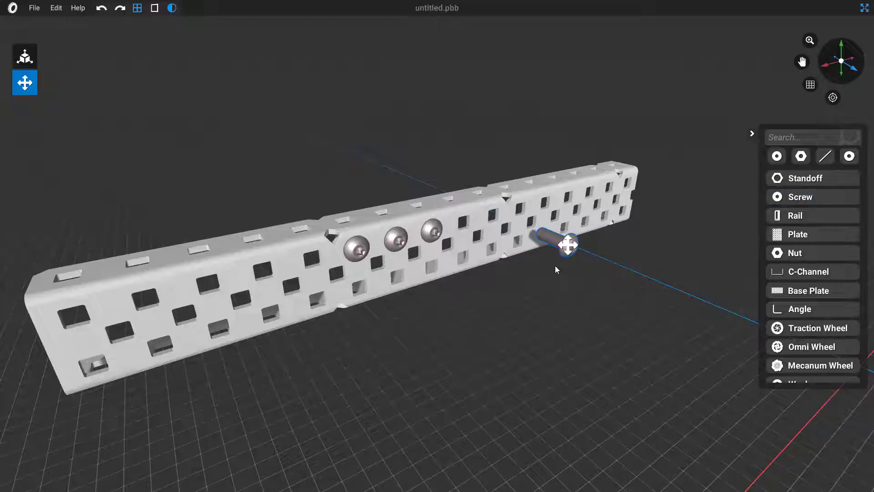
Delete the loose screw and the three screws inserted in the C-channel.
key("Delete")
key("Delete")
left_click(356, 248)
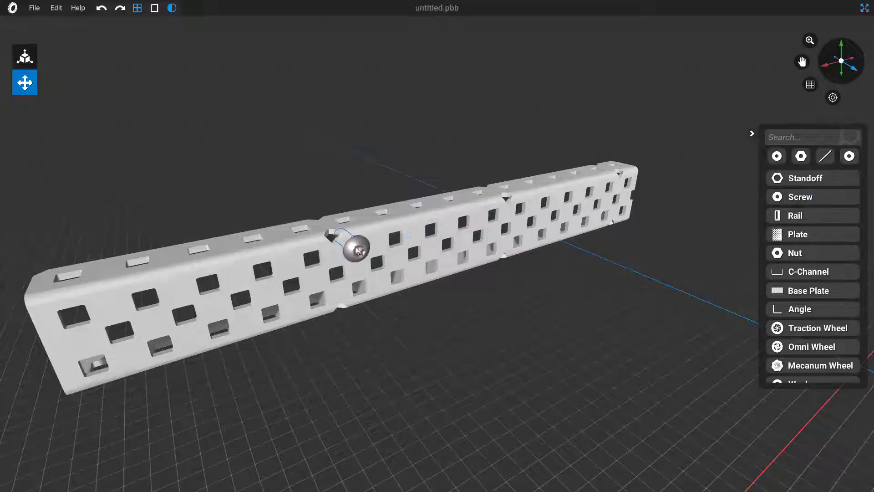
key("Delete")
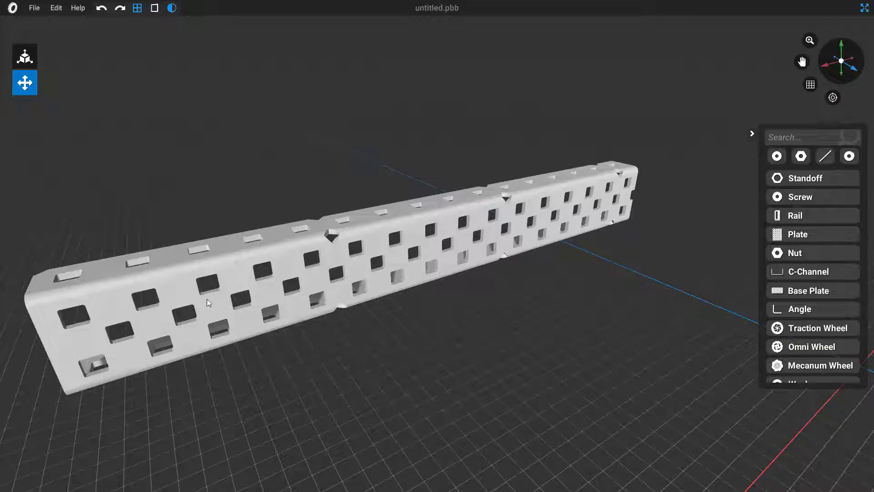
Place three Normal flat bearings, spaced apart along the inner face of the C-channel.
left_click_drag(352, 337, 527, 177)
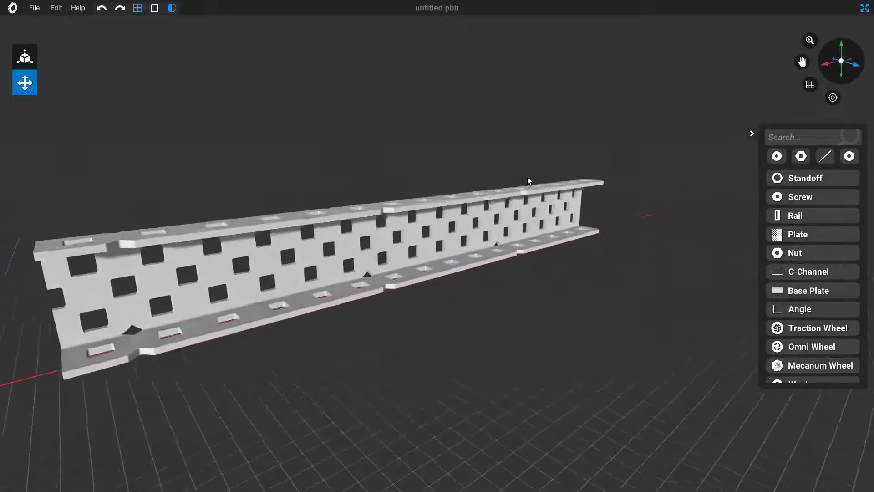
left_click_drag(544, 281, 549, 281)
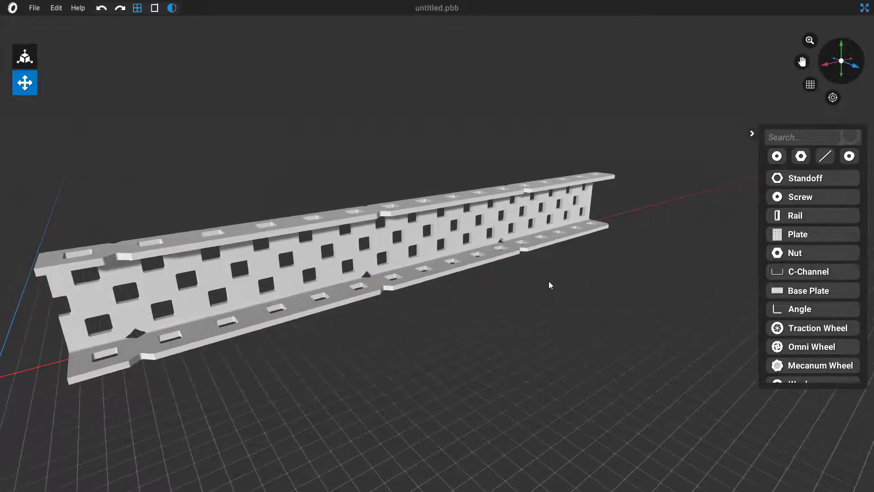
scroll(822, 255, "down", 10)
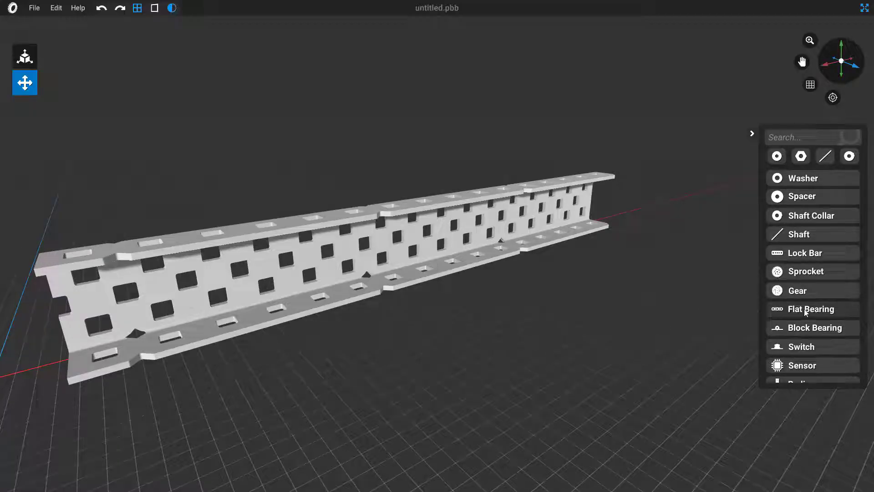
left_click(806, 310)
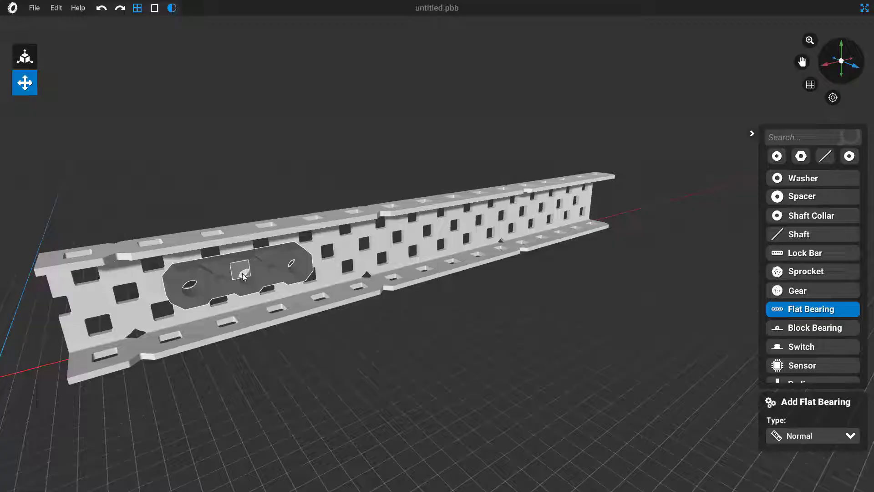
left_click(244, 276)
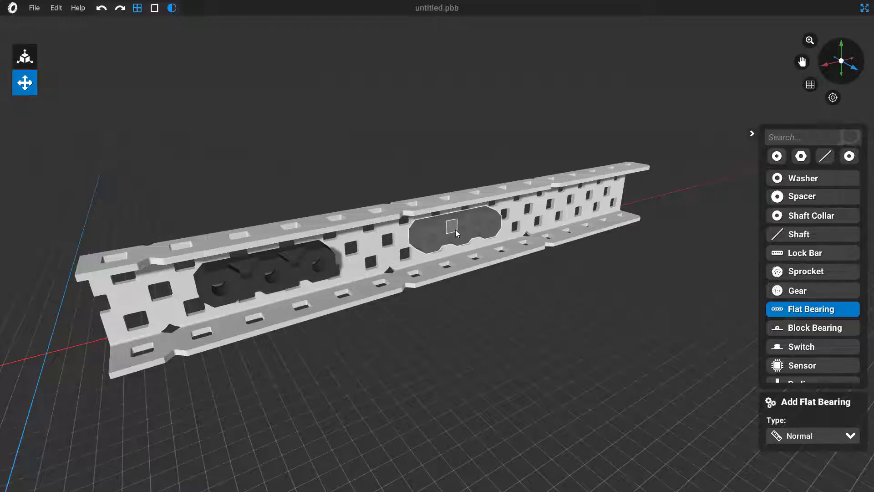
left_click(424, 233)
middle_click_drag(462, 308, 422, 276)
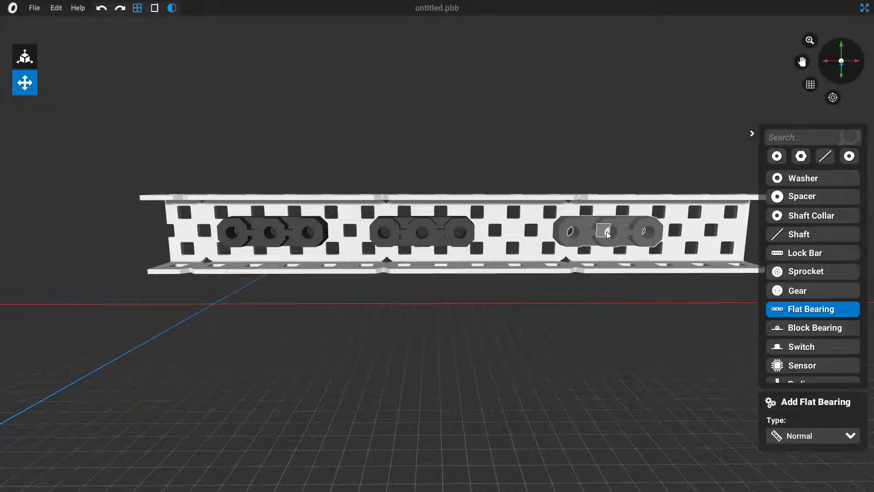
left_click(638, 233)
middle_click_drag(582, 362, 564, 370)
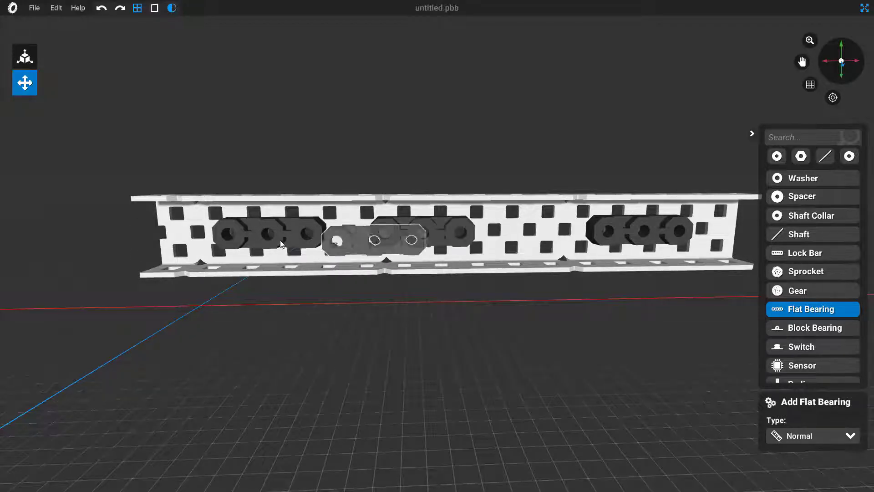
middle_click_drag(383, 315, 448, 346)
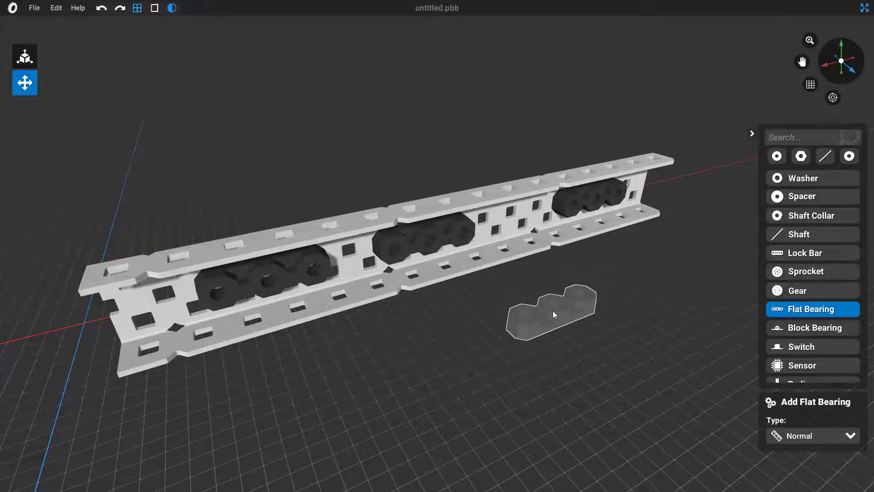
Insert two 1/2in screws from the C-channel's outer face into the outer holes of the first end flat bearing.
key("Escape")
middle_click_drag(551, 313, 428, 351)
middle_click_drag(286, 250, 584, 277)
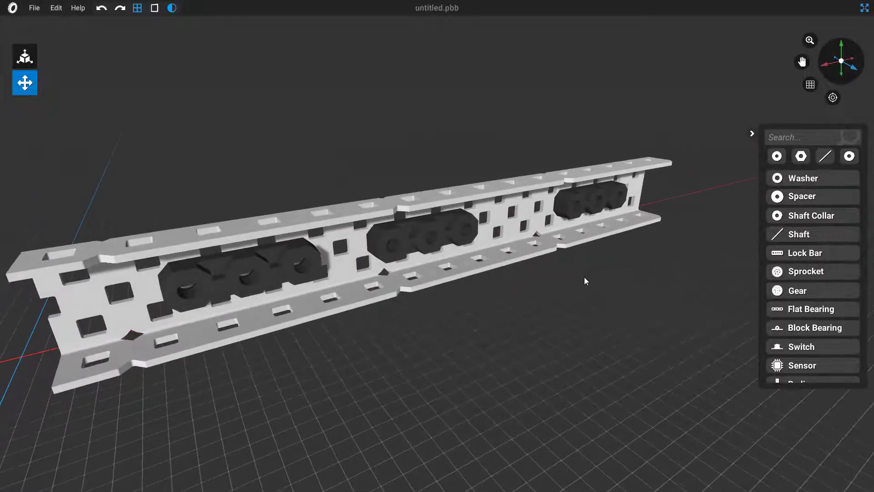
left_click(779, 159)
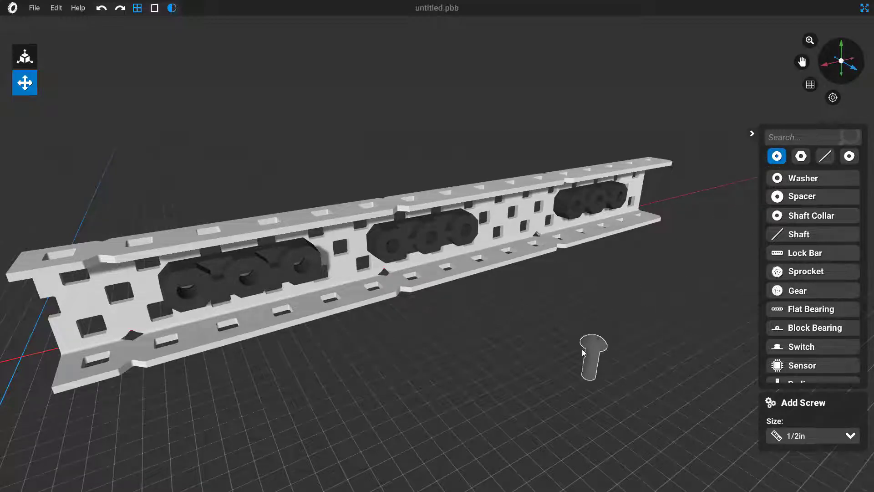
middle_click_drag(408, 336, 383, 363)
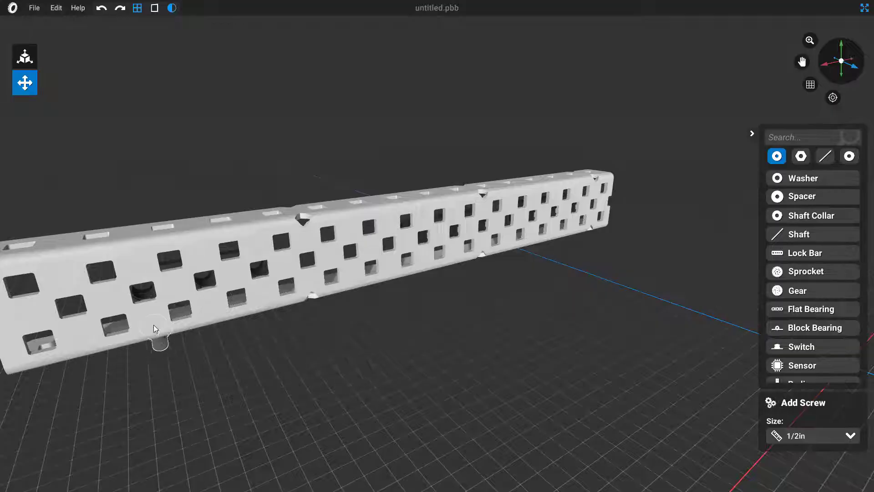
middle_click_drag(156, 331, 519, 332)
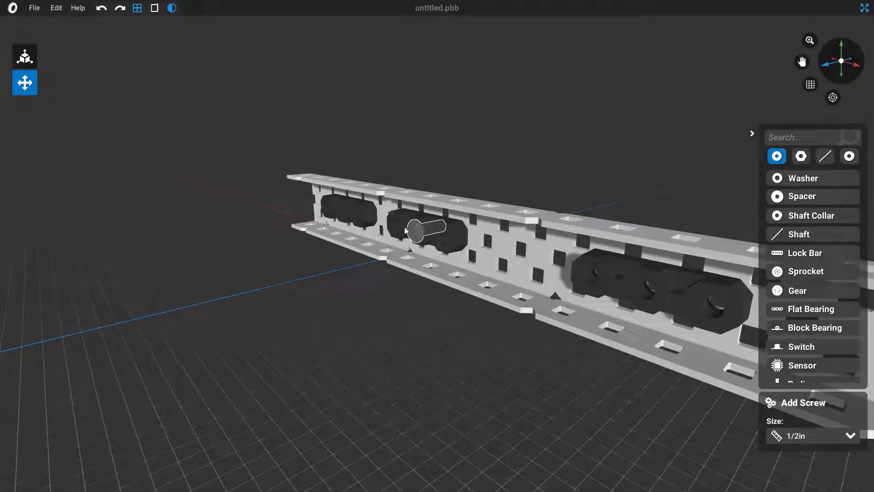
middle_click_drag(603, 160, 294, 169)
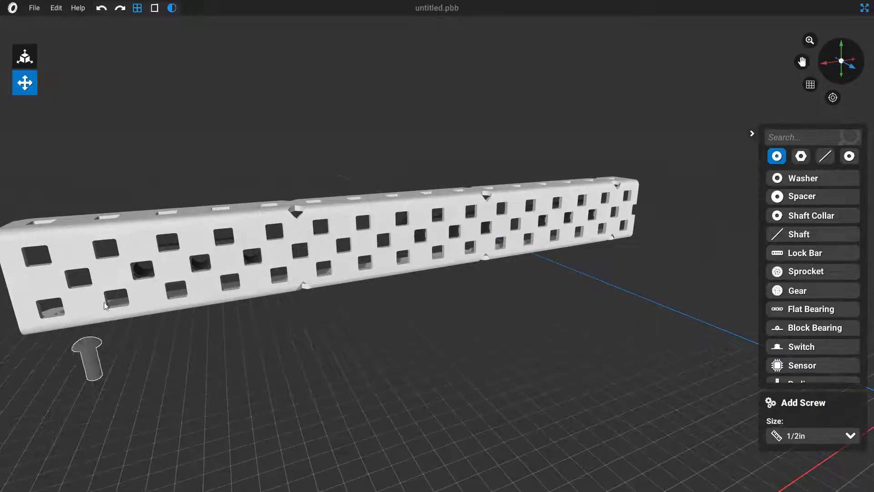
left_click(140, 268)
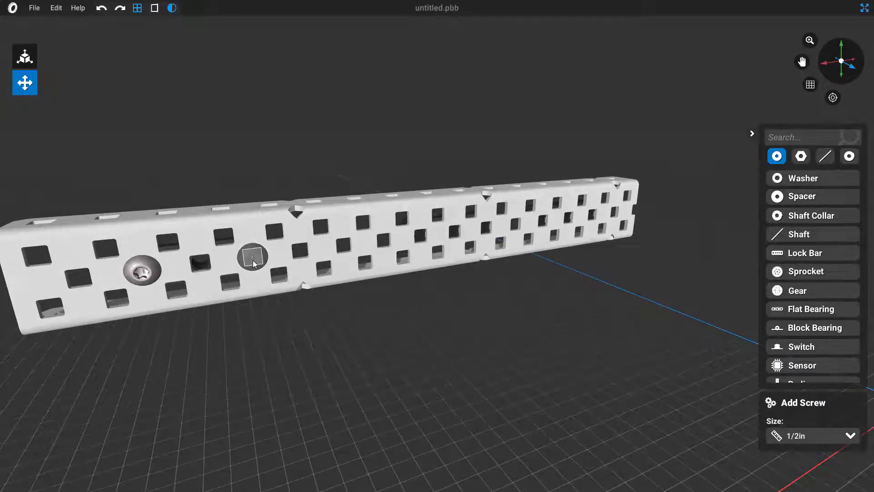
left_click(253, 260)
In the flat front view, add two 1/2in screws for the middle bearing and two for the other end bearing, returning to perspective.
middle_click_drag(469, 291, 435, 307)
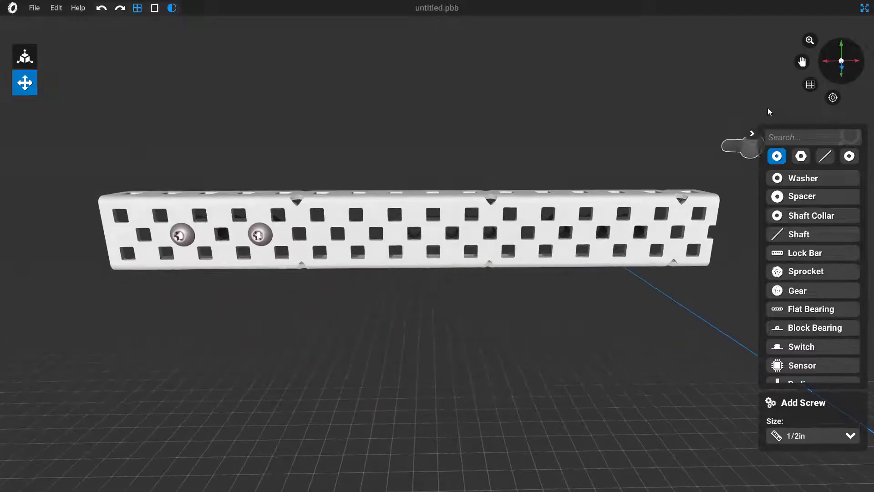
left_click(811, 85)
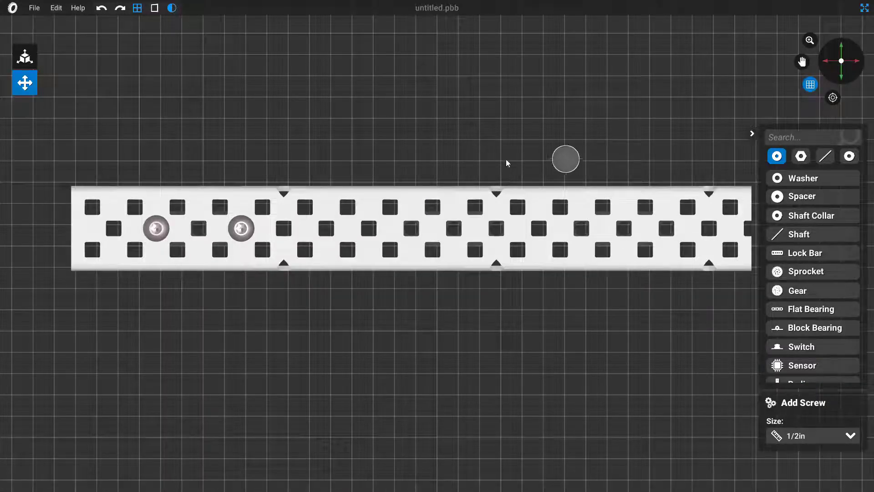
left_click(503, 231)
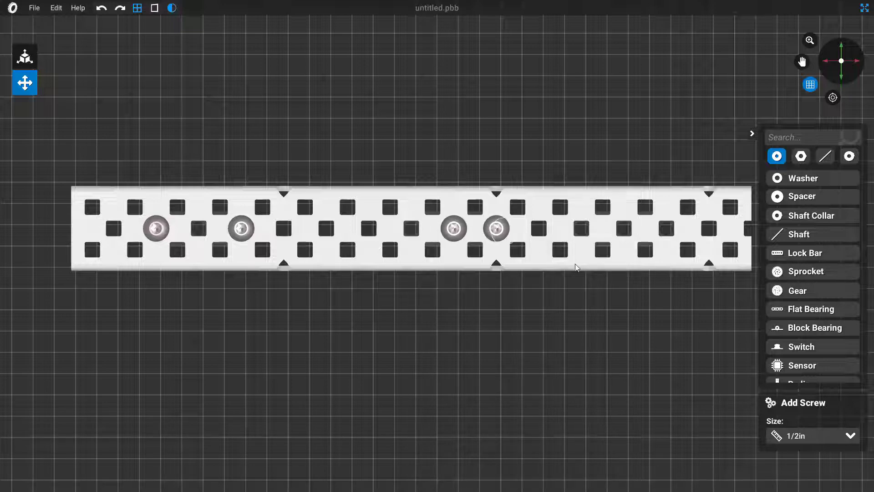
left_click(584, 230)
left_click(666, 229)
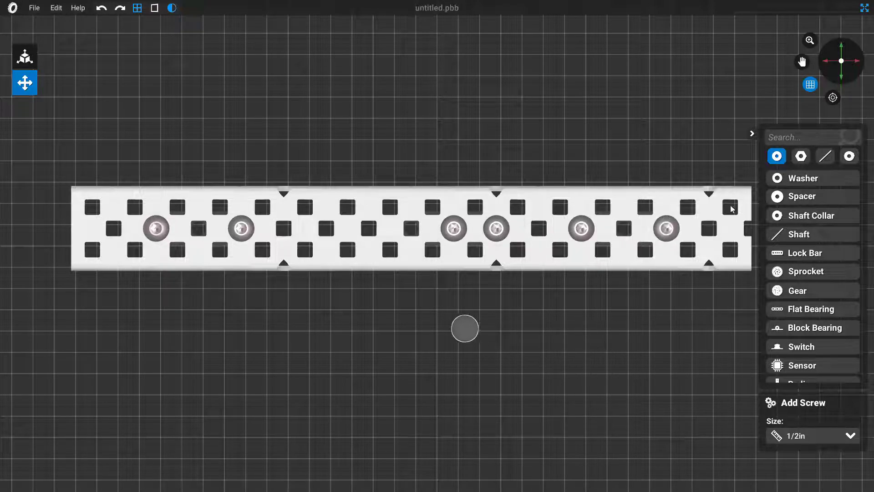
left_click(813, 87)
right_click_drag(348, 151, 495, 276)
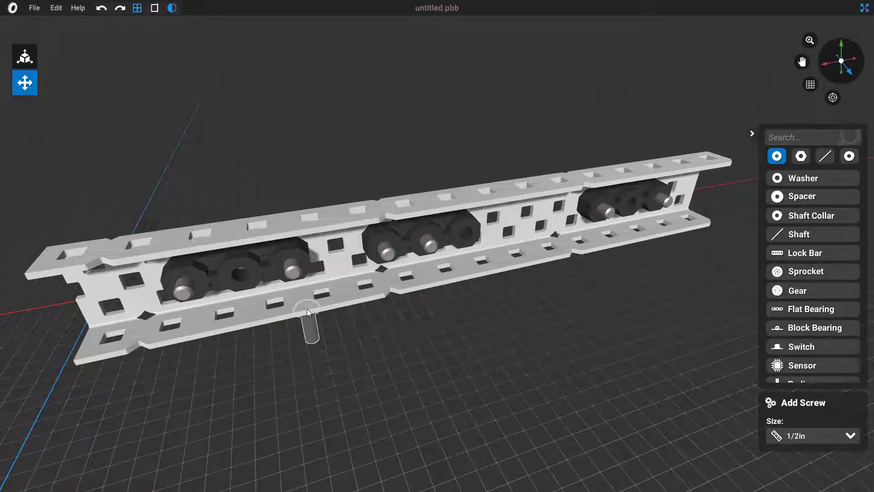
mouse_move(404, 336)
right_mouse_down()
mouse_move(426, 319)
mouse_move(401, 331)
right_mouse_up()
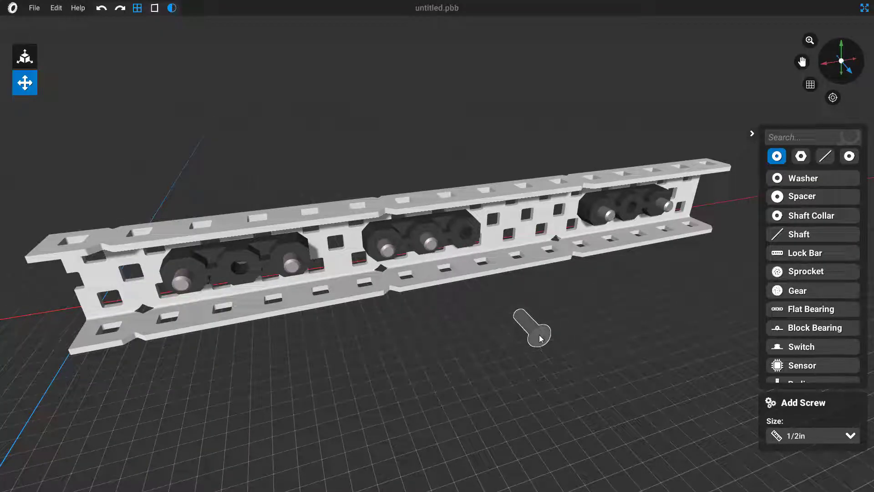
key("Escape")
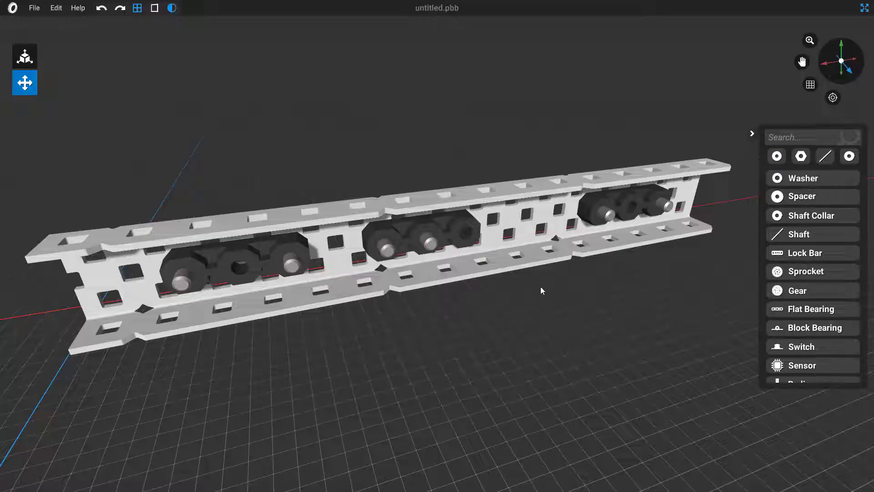
Place nuts on the four screws holding the two end bearings, leaving the middle bearing's screws without nuts.
left_click_drag(537, 335, 512, 335)
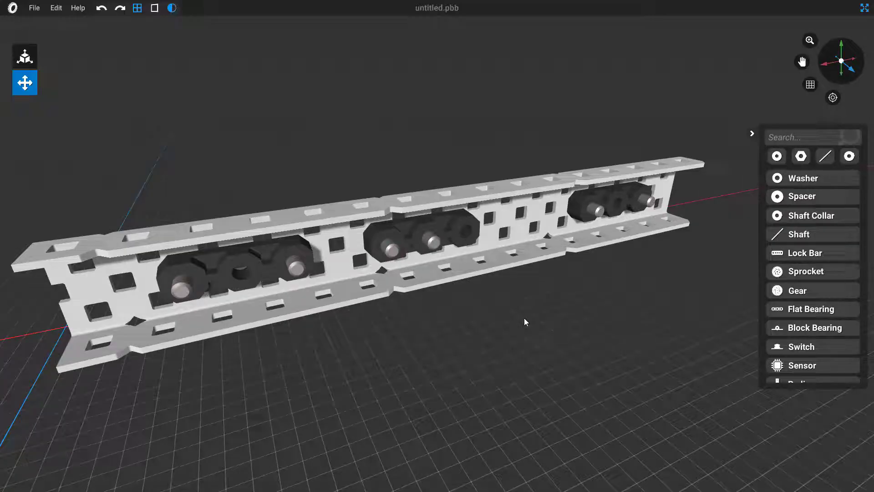
left_click_drag(520, 317, 407, 329)
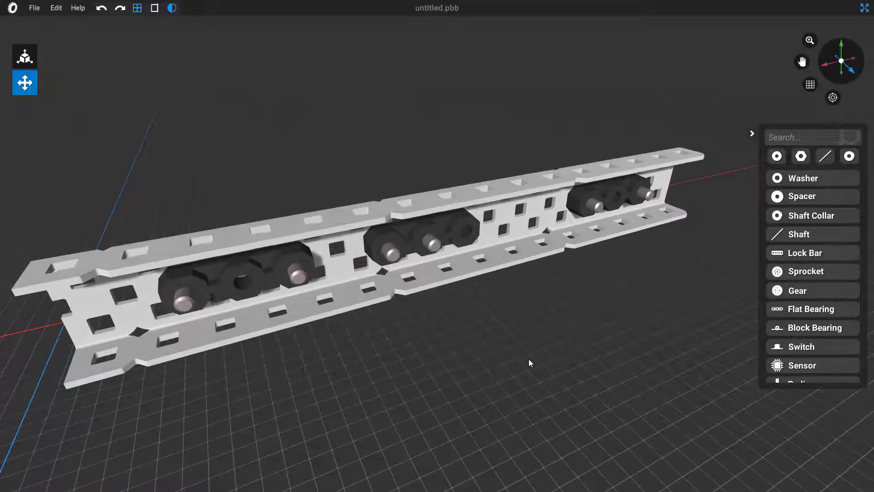
left_click(803, 160)
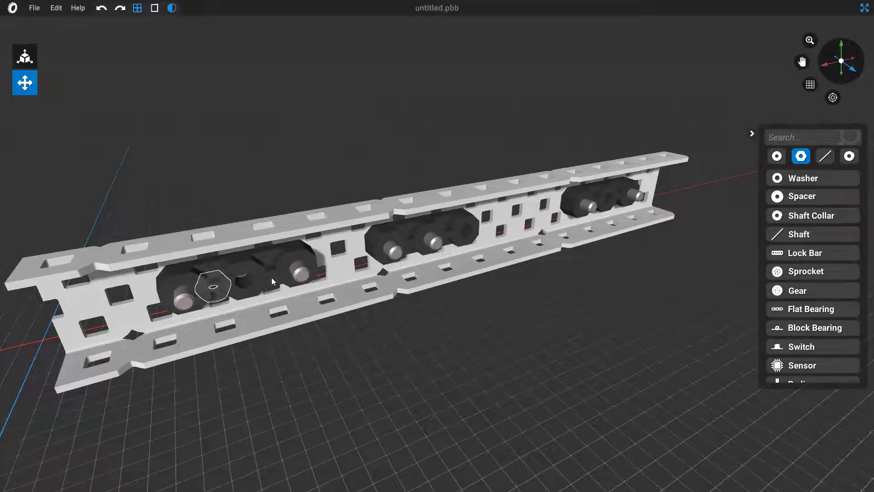
left_click(185, 303)
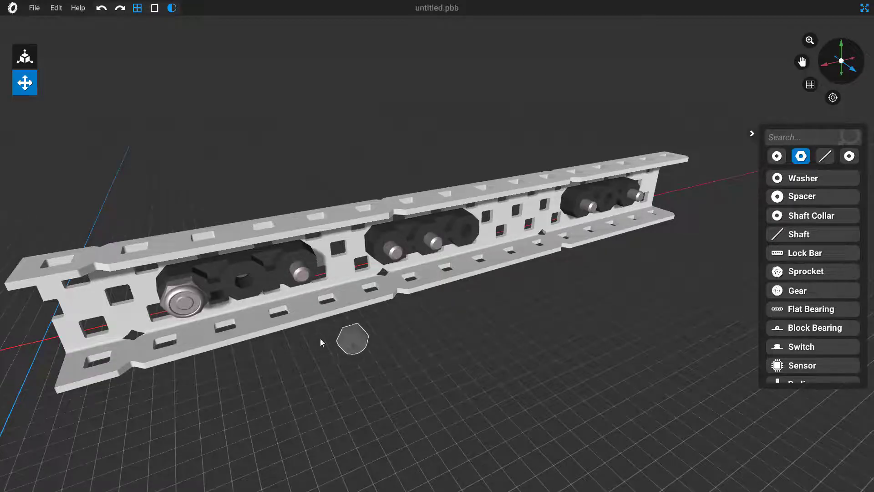
left_click(300, 272)
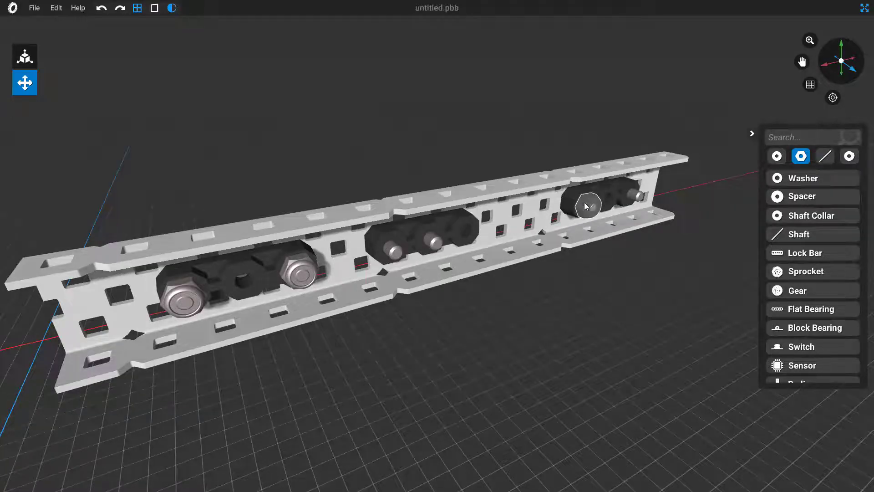
left_click(588, 205)
left_click(635, 196)
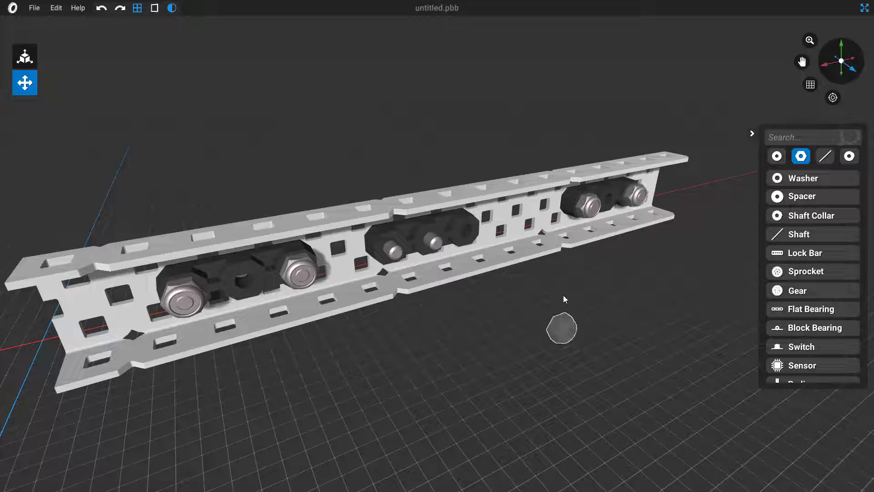
key("Escape")
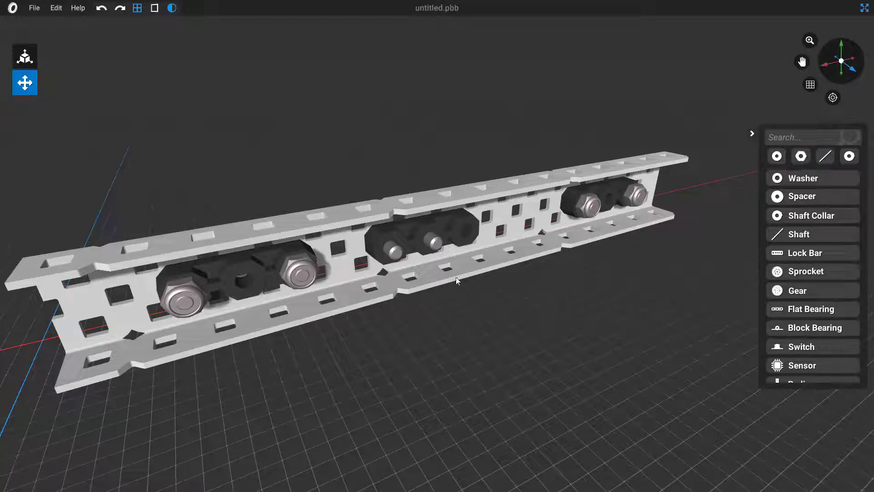
Select the C-channel with its nut-fastened bearings and examine the connected parts from the channel's end.
left_click(421, 228)
left_click_drag(424, 235, 455, 224)
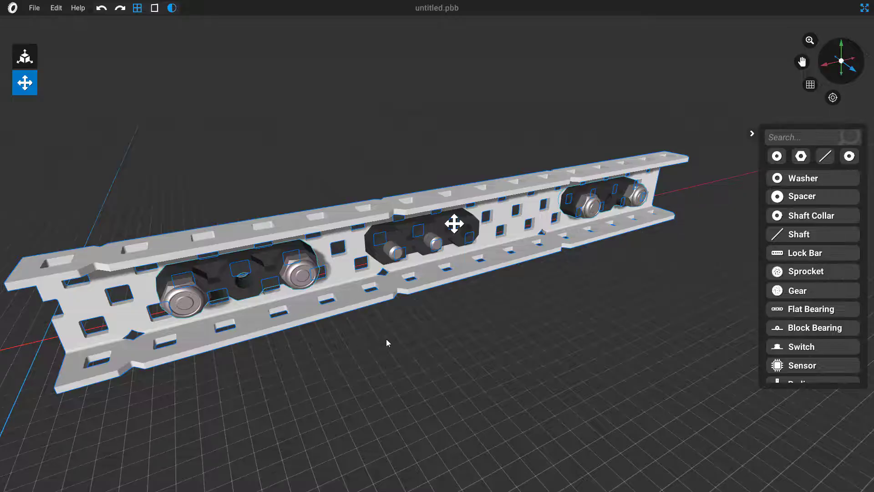
left_click_drag(387, 342, 569, 296)
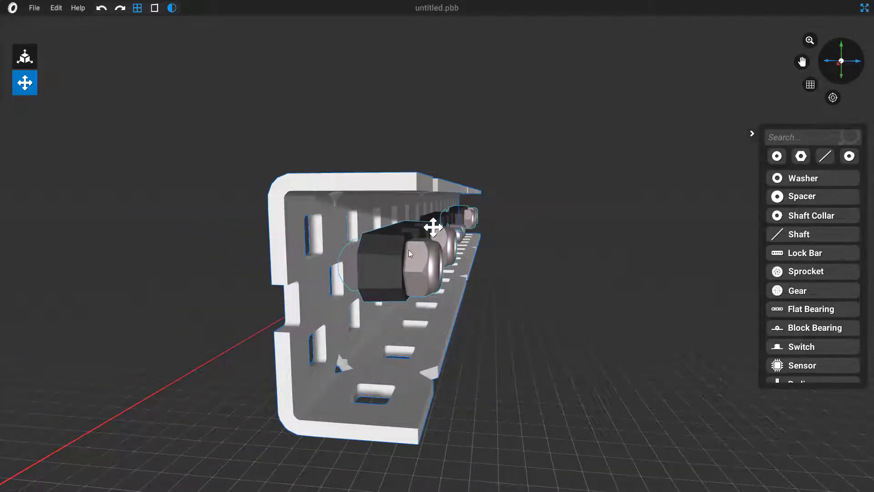
middle_click_drag(421, 289, 484, 298)
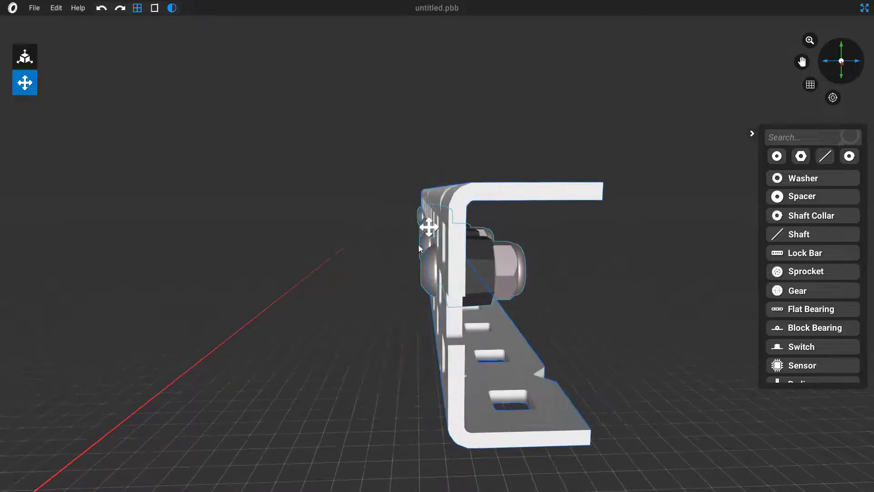
middle_click_drag(570, 248, 412, 304)
Lower the connected C-channel assembly with the transform gizmo, away from the unfastened middle bearing, and compare them from several sides.
left_click(25, 57)
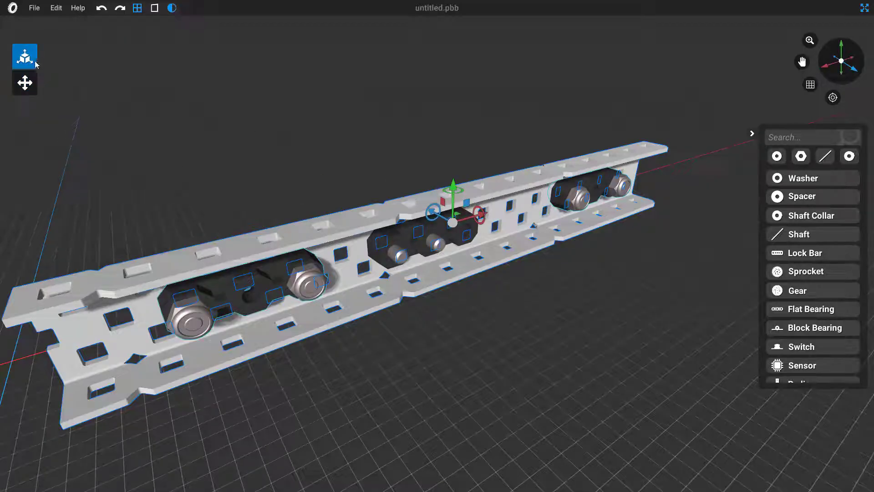
left_click_drag(448, 204, 453, 331)
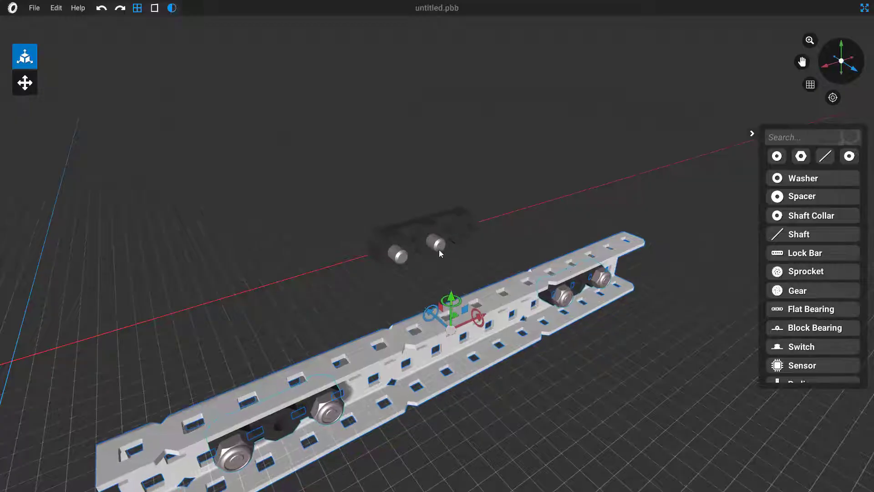
left_click_drag(514, 249, 671, 246)
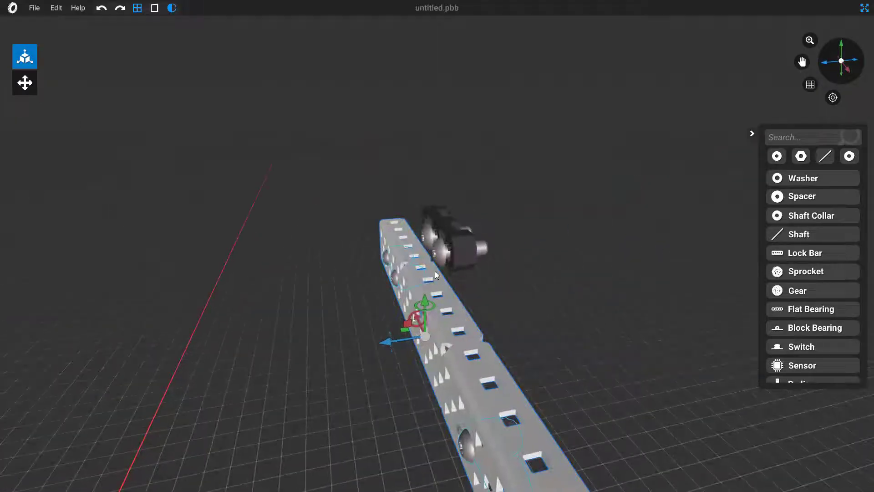
left_click_drag(493, 255, 339, 247)
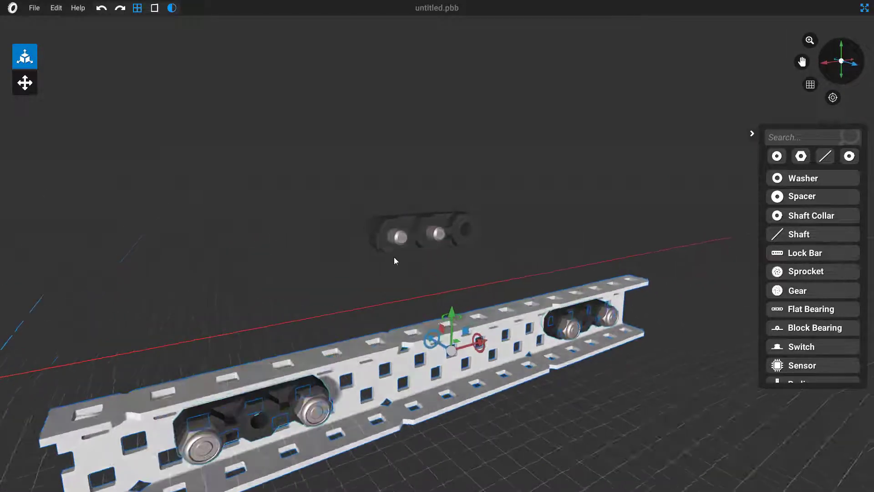
left_click_drag(452, 314, 453, 291)
Undo the C-channel assembly's gizmo moves and clear the selection.
left_click(99, 12)
left_click(98, 12)
left_click(99, 12)
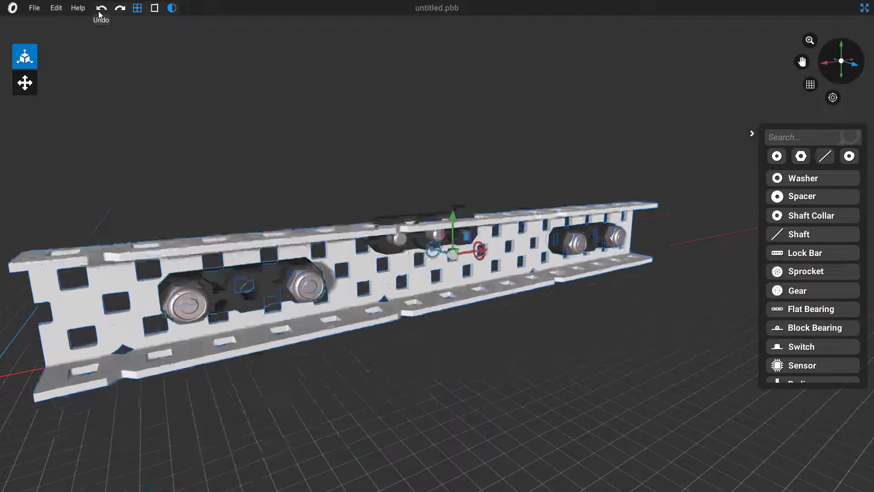
left_click(99, 12)
left_click_drag(365, 158, 341, 158)
left_click(375, 148)
left_click_drag(418, 149, 436, 149)
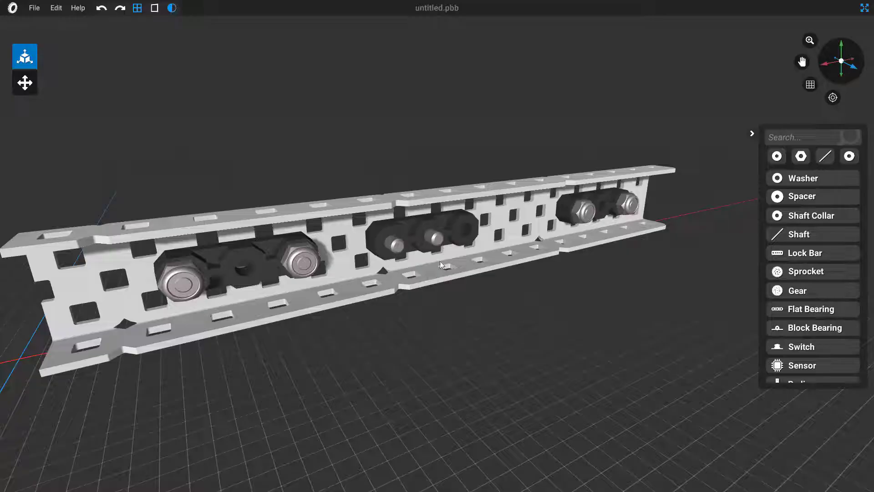
Place a motor in the open space behind the C-channel, away from the bearings, and finish adding motors.
left_click_drag(610, 328, 589, 354)
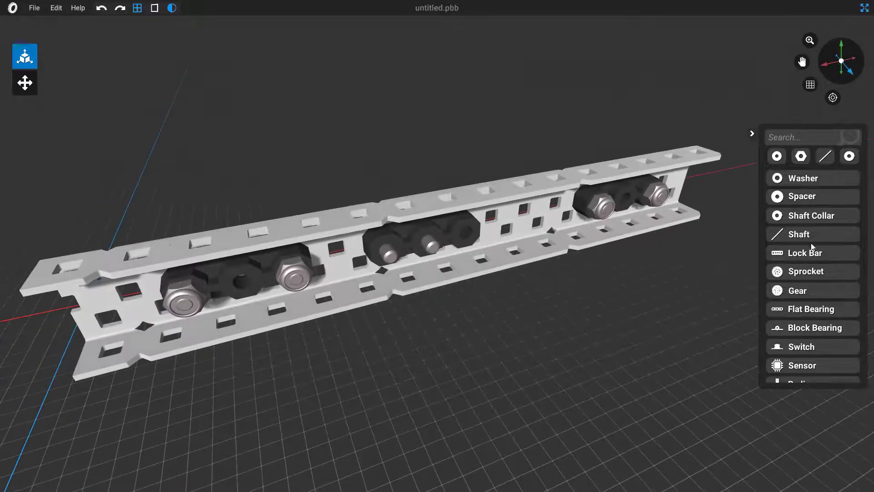
scroll(815, 255, "down", 2)
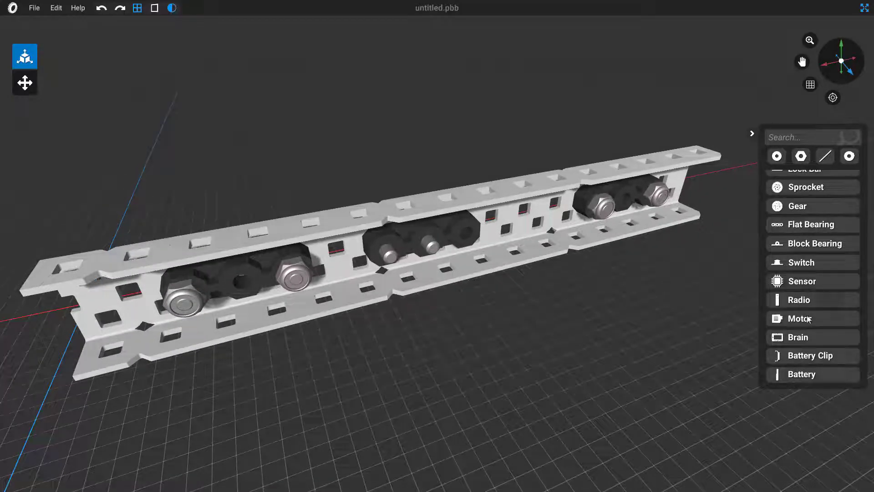
left_click_drag(802, 319, 562, 368)
right_click_drag(561, 364, 724, 368)
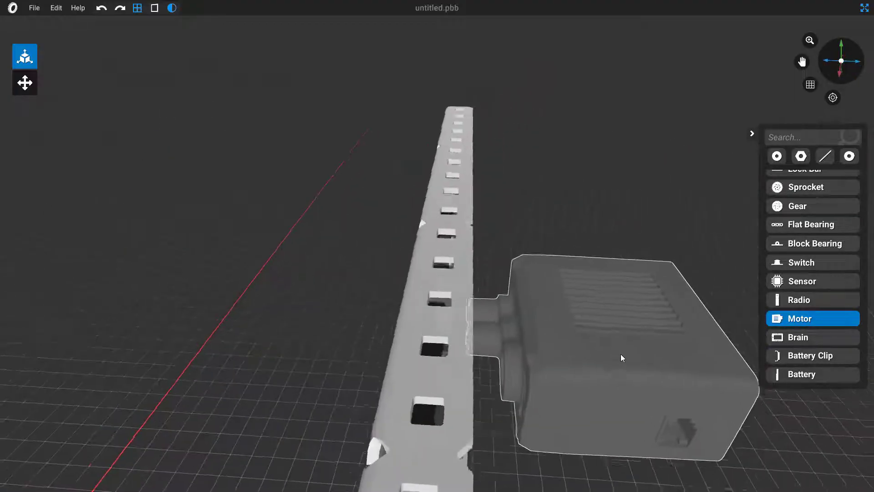
right_click_drag(621, 354, 587, 359)
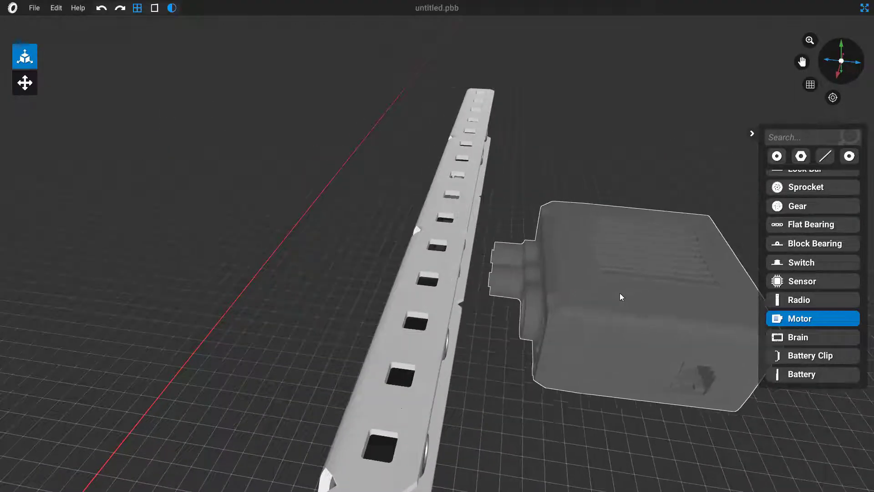
right_click_drag(620, 296, 628, 272)
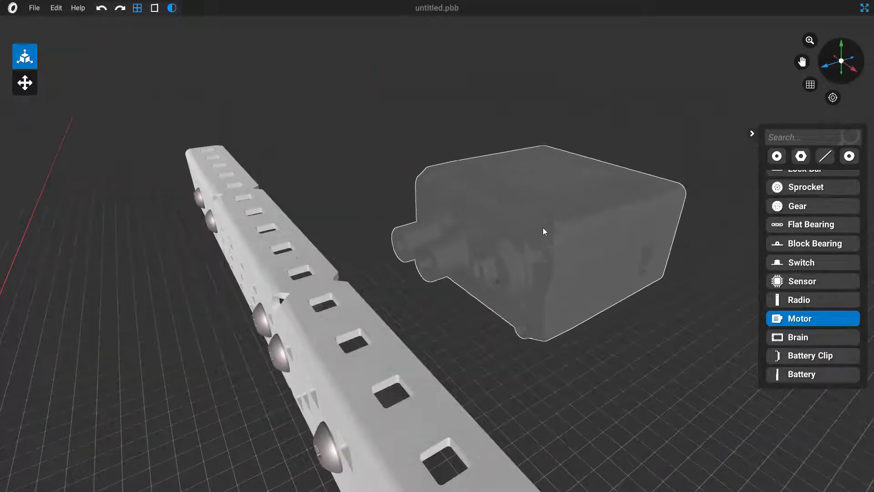
right_click_drag(544, 232, 578, 224)
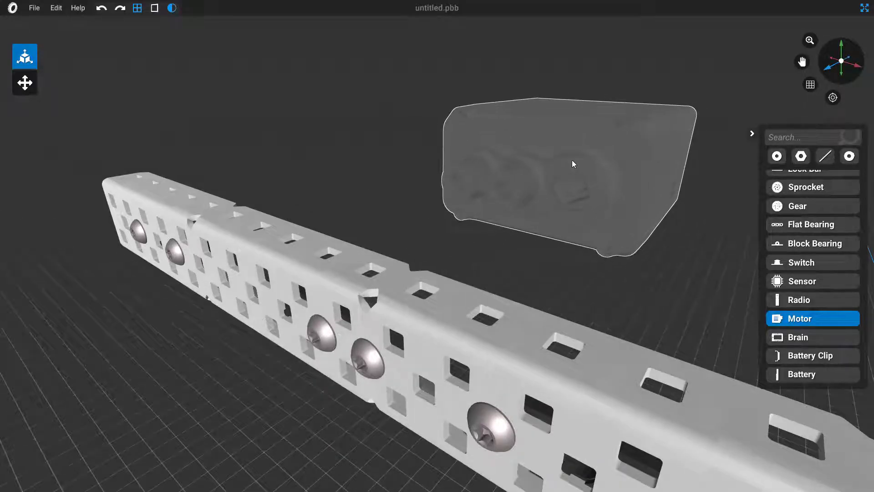
left_click(572, 160)
key("Escape")
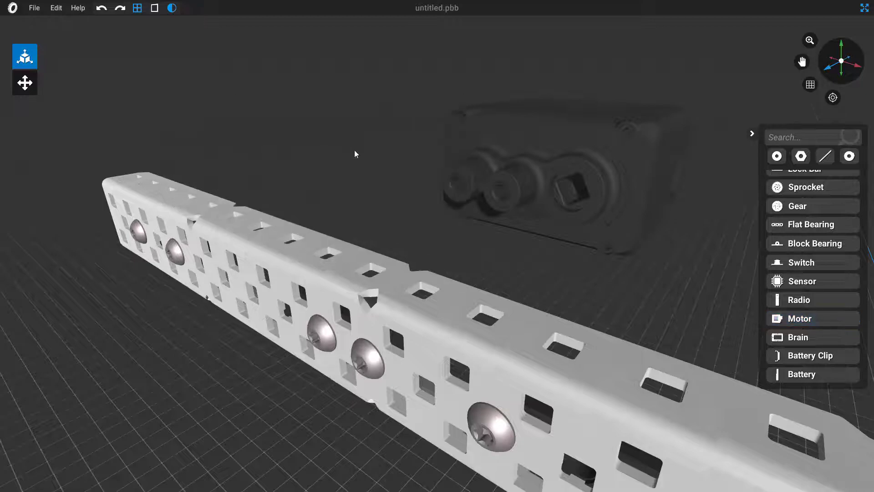
Snap the motor's middle mounting post onto the centre screw of the C-channel's middle bearing with the free move tool.
left_click_drag(354, 150, 445, 213)
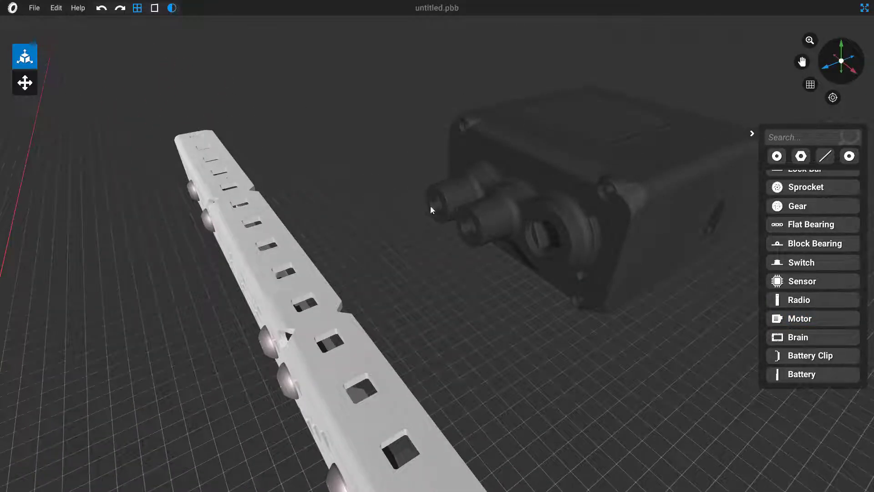
left_click_drag(477, 253, 571, 166)
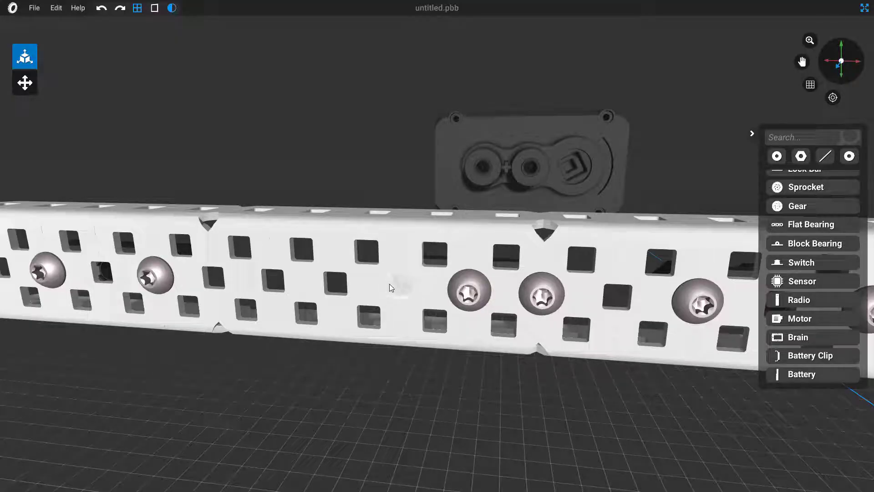
left_click_drag(515, 210, 531, 177)
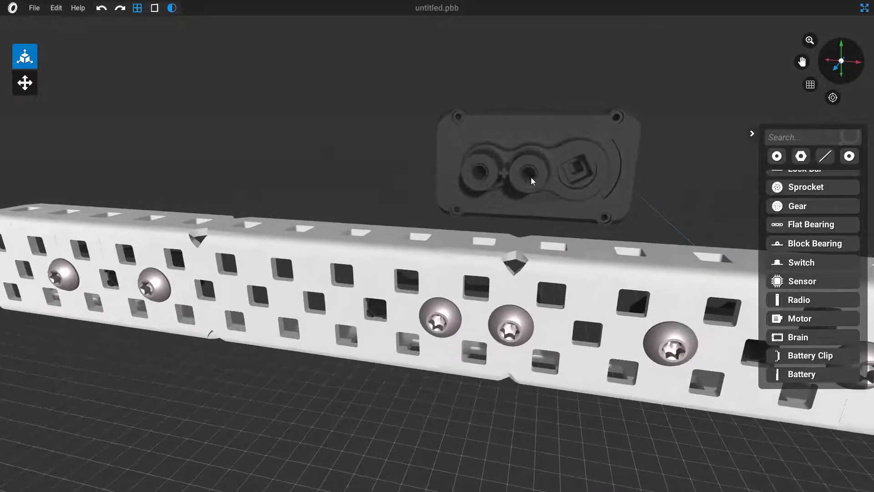
left_click(532, 178)
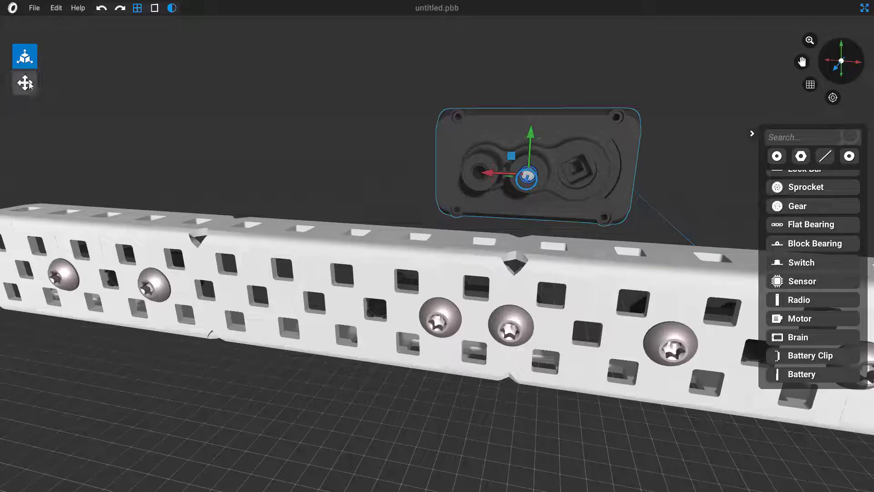
left_click(25, 83)
left_click_drag(529, 174, 442, 313)
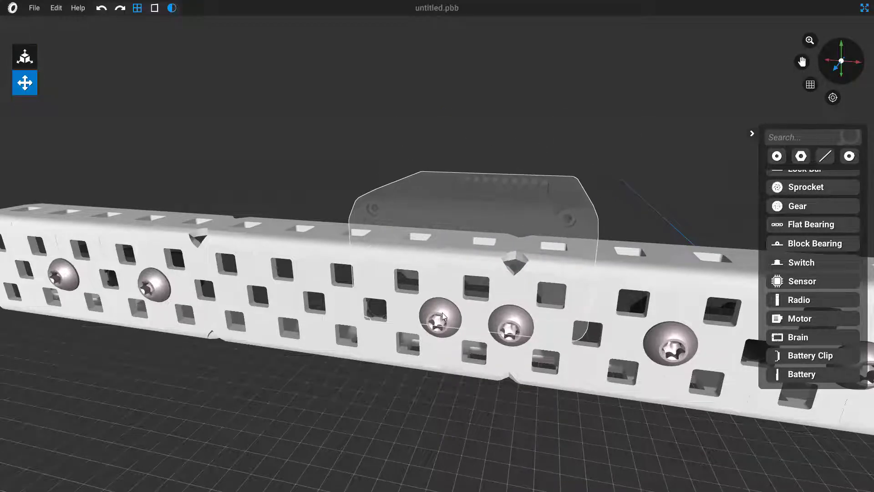
middle_click_drag(444, 298, 411, 305)
left_click_drag(410, 304, 390, 295)
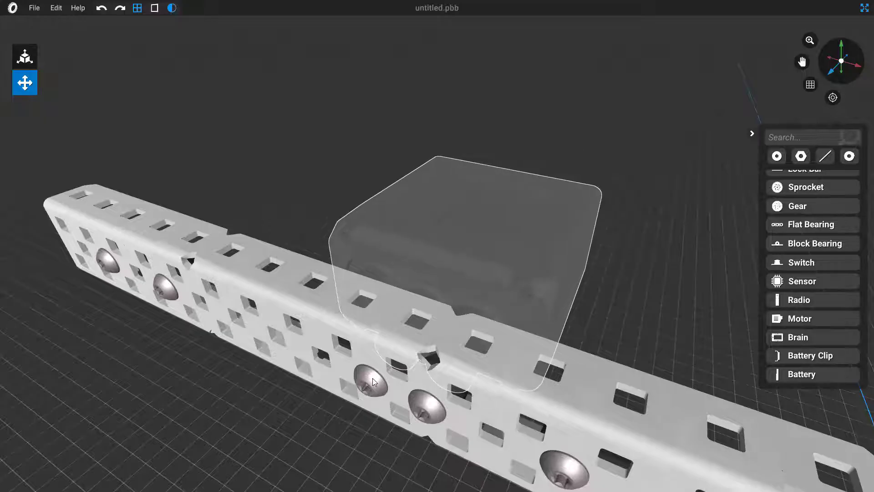
mouse_move(372, 380)
middle_mouse_down()
mouse_move(355, 397)
mouse_move(372, 377)
middle_mouse_up()
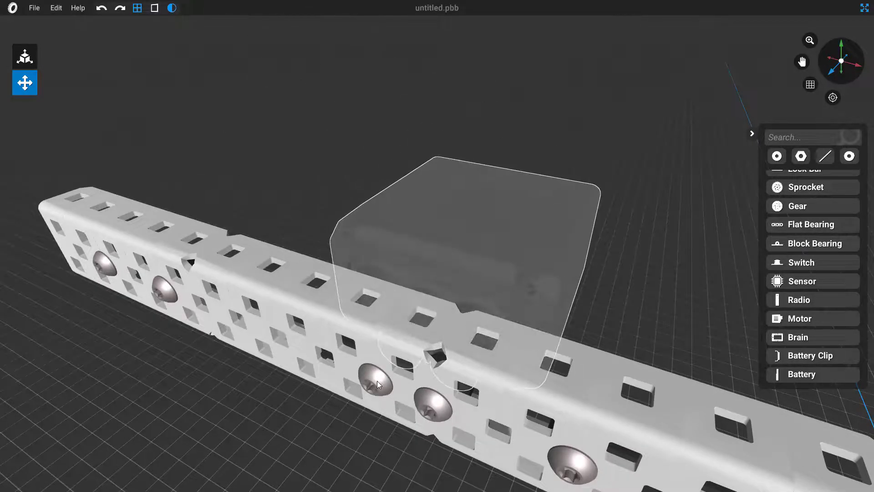
left_click(377, 381)
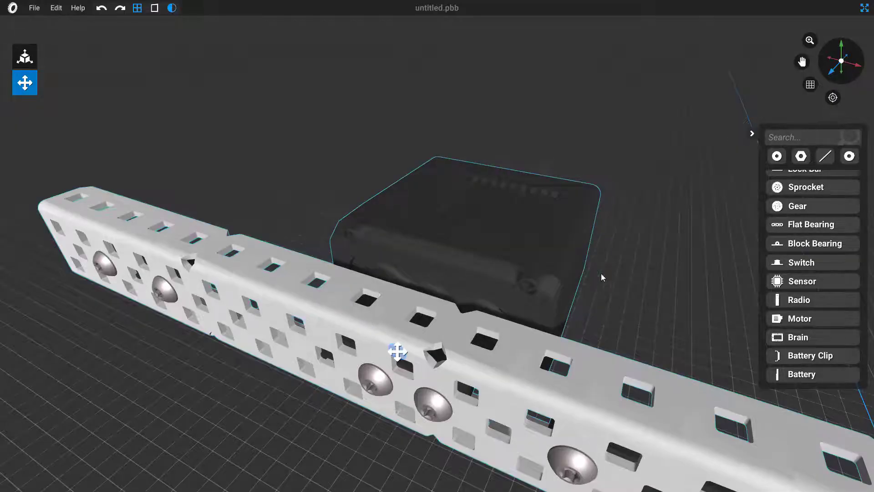
Examine the mounted motor's alignment with the middle bearing from the front and from above, and clear the selection.
left_click_drag(601, 276, 655, 247)
right_click_drag(655, 246, 677, 206)
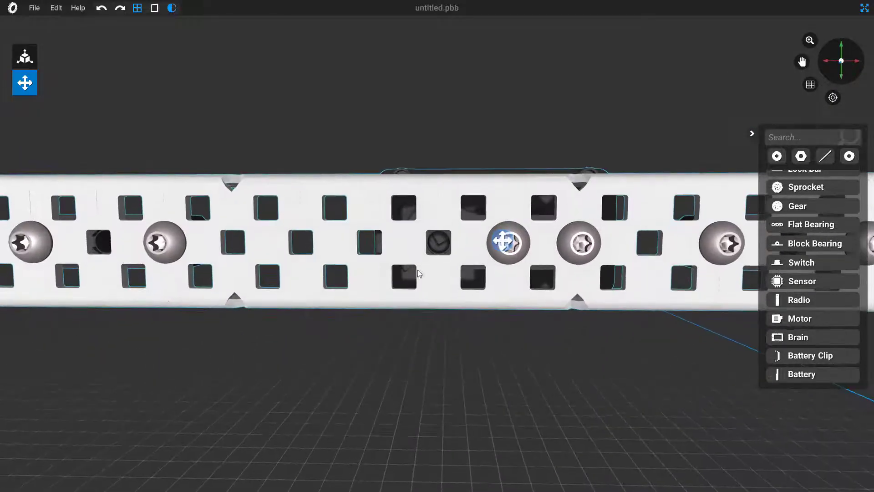
right_click_drag(425, 253, 415, 389)
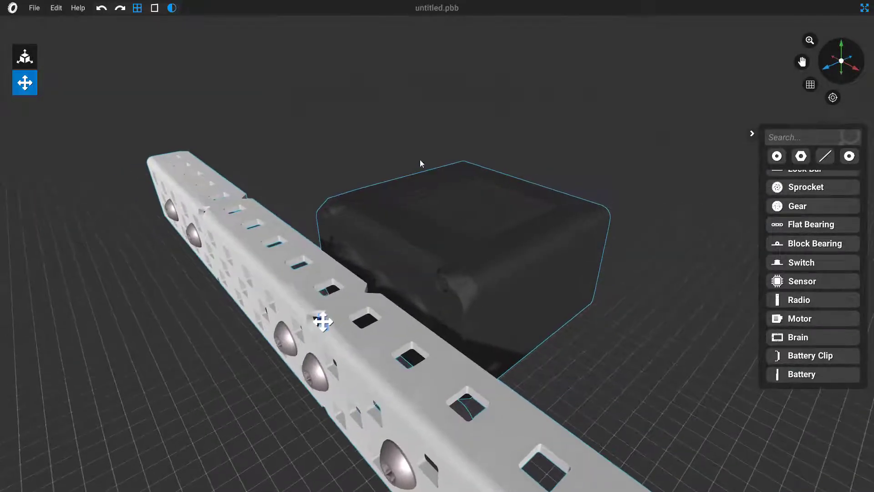
left_click(326, 160)
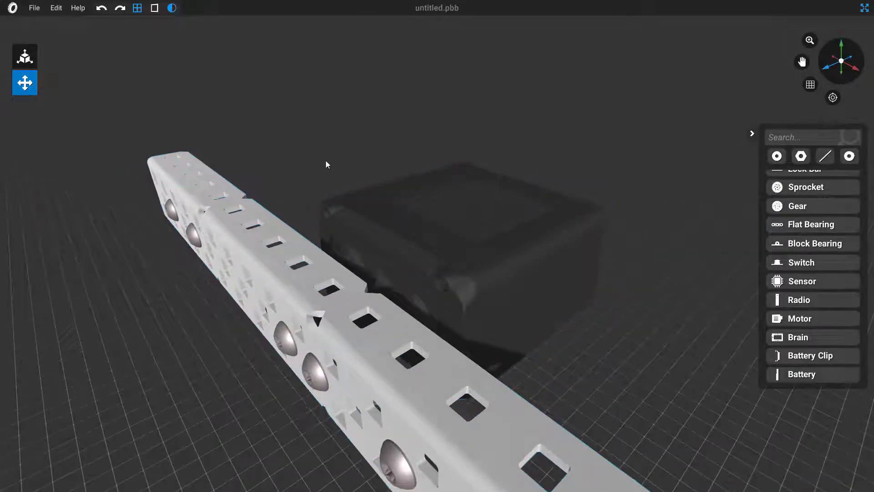
Select the mounted motor with the transform gizmo, examine its connection to the C-channel, and clear the selection.
scroll(326, 160, "down", 3)
left_click(451, 268)
scroll(485, 277, "down", 3)
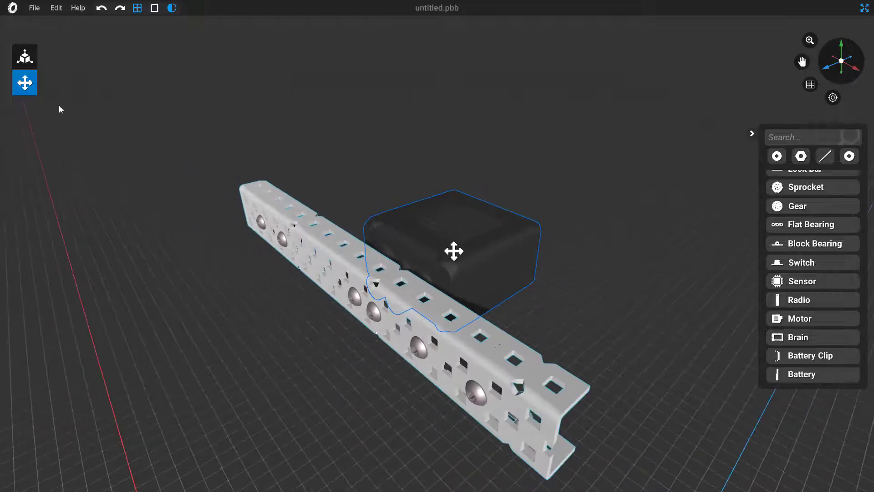
left_click(24, 57)
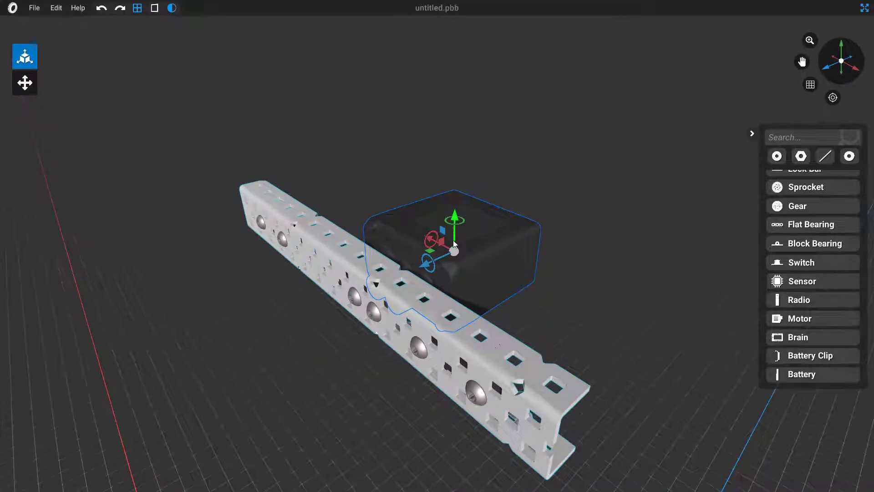
left_click_drag(455, 239, 461, 222)
scroll(545, 244, "up", 3)
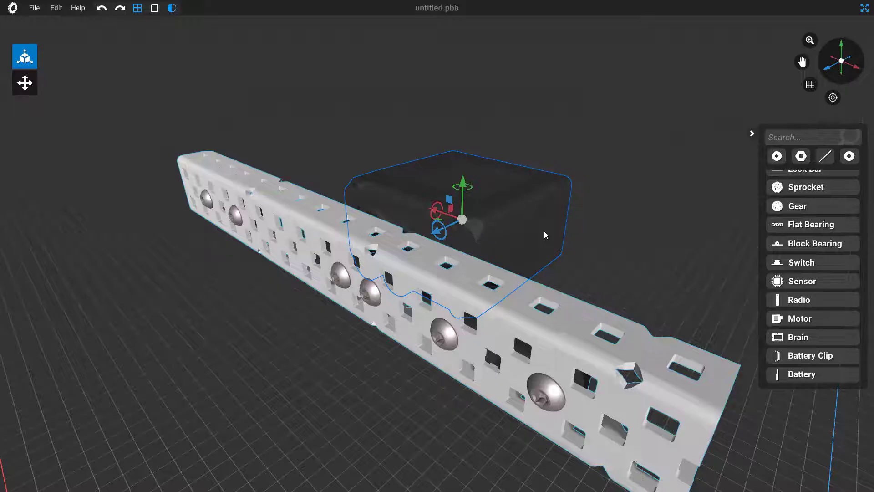
left_click_drag(544, 231, 510, 292)
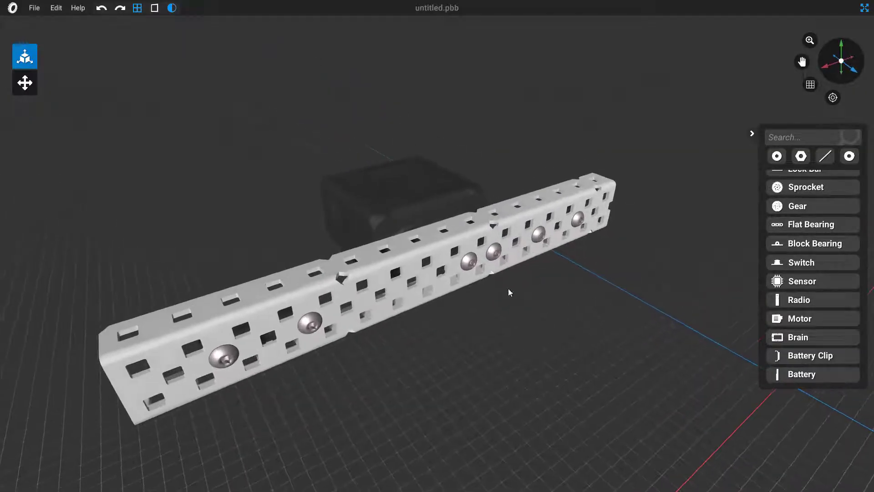
left_click(495, 255)
left_click(486, 302)
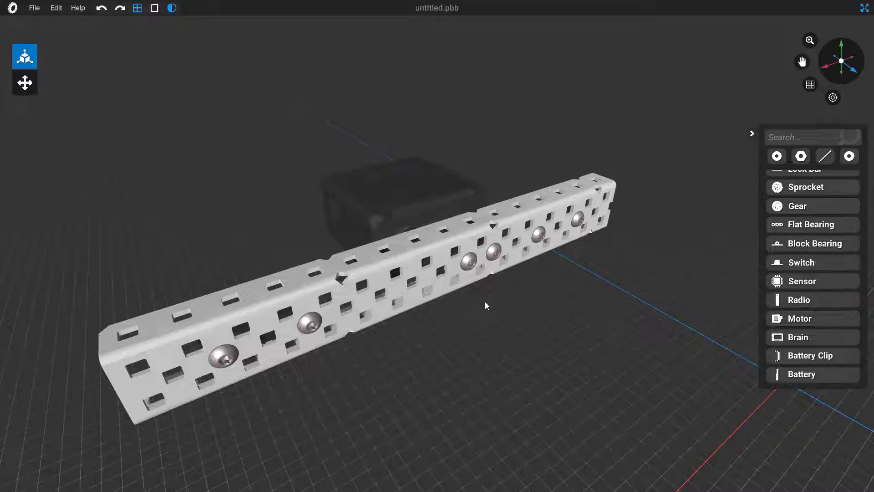
Place a normal 2.5 in shaft through the open hole of the middle bearing, in line with the motor.
left_click(824, 158)
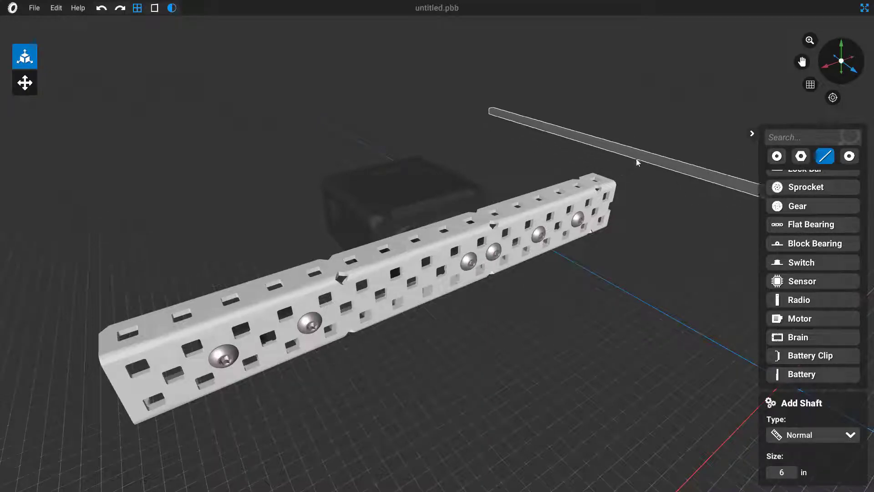
left_click(782, 474)
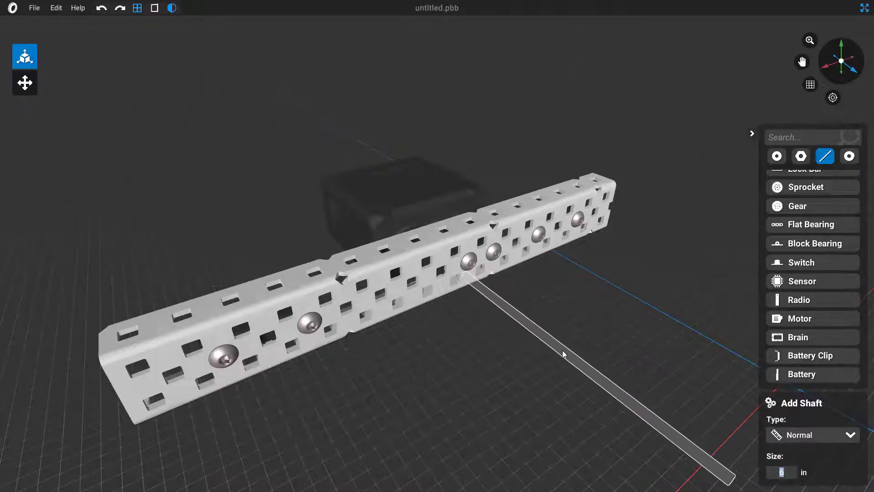
type("2.3")
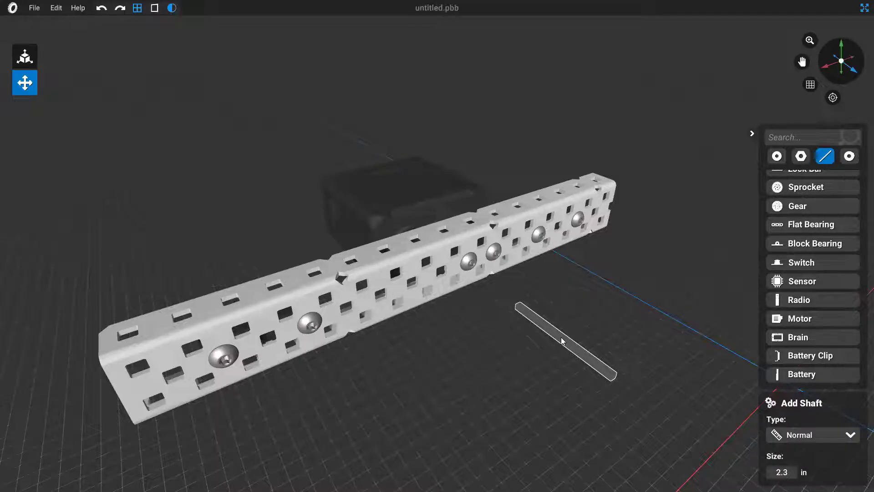
key("BackSpace")
type("5")
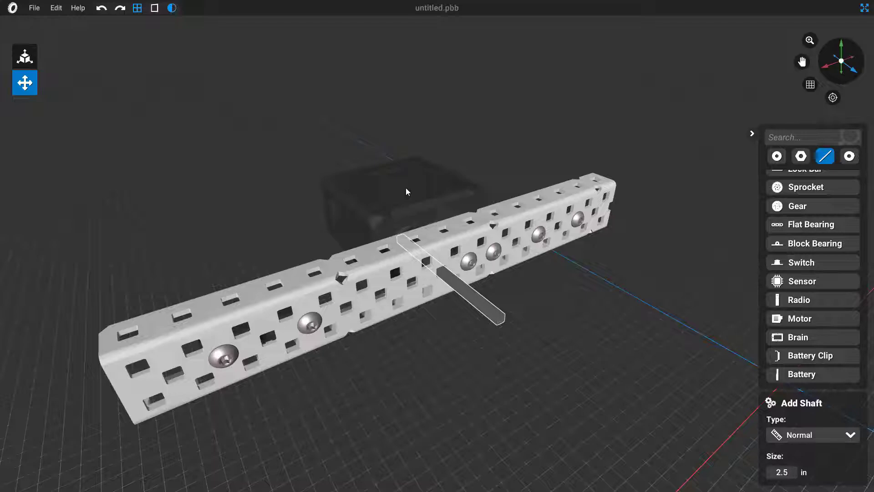
left_click(444, 277)
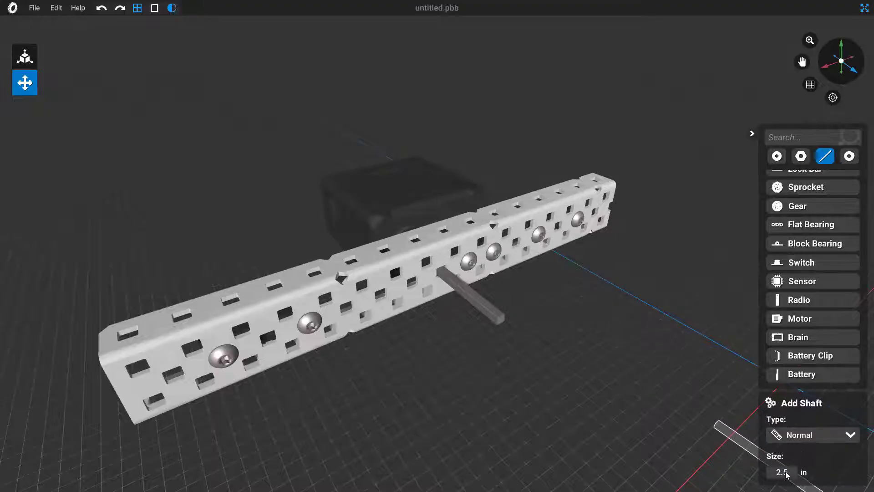
Place a 3.5 in shaft through the far end bearing's centre hole and another shaft through the near end bearing's centre hole.
scroll(786, 472, "up", 2)
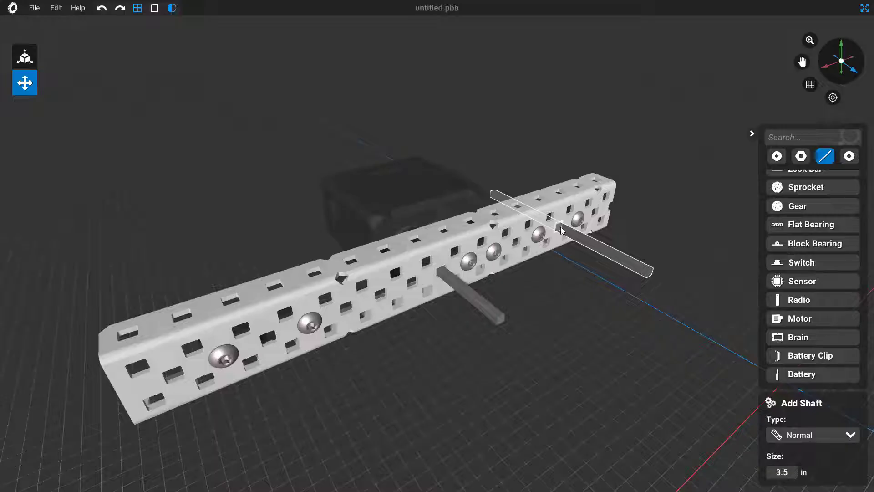
left_click(559, 229)
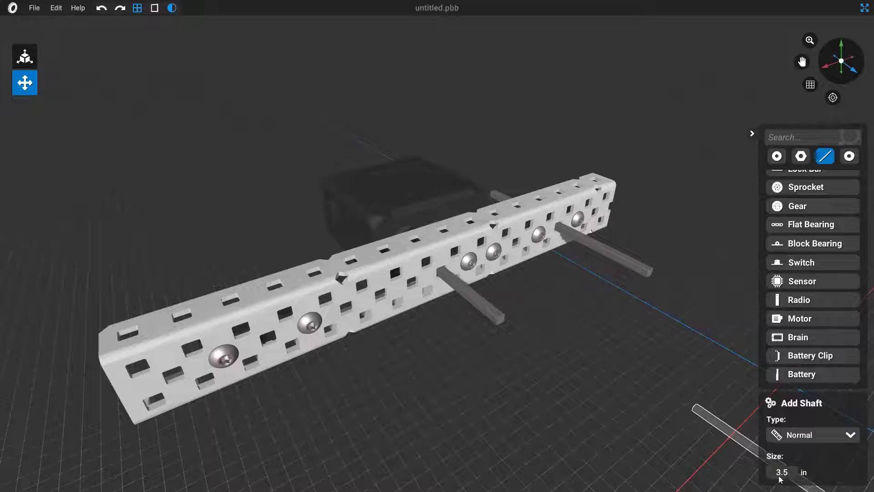
left_click(269, 341)
key("Escape")
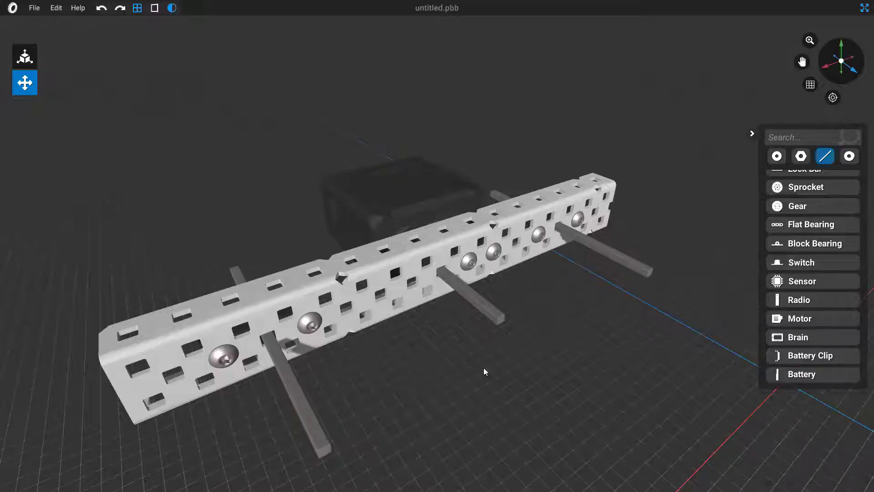
Place a nylon 1/4 in spacer on the far end shaft, against the face of the C-channel.
middle_click_drag(583, 352, 563, 344)
right_click_drag(562, 344, 556, 321)
scroll(561, 323, "up", 3)
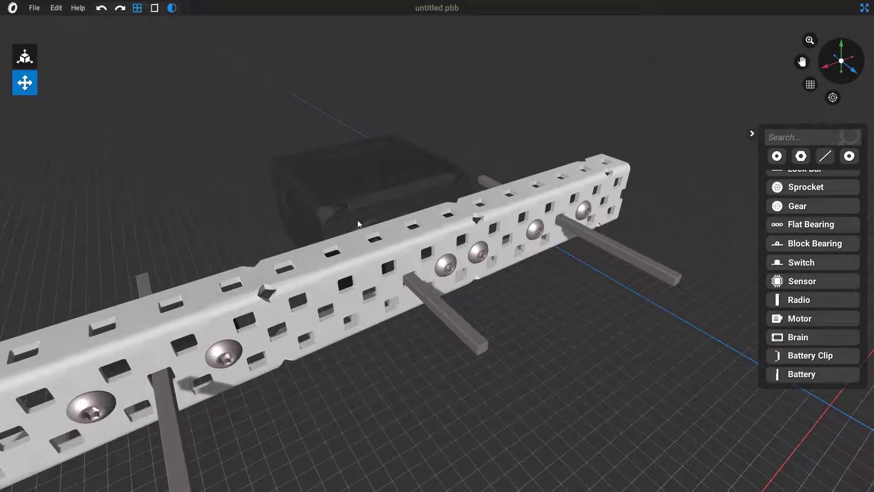
right_click_drag(488, 297, 542, 258)
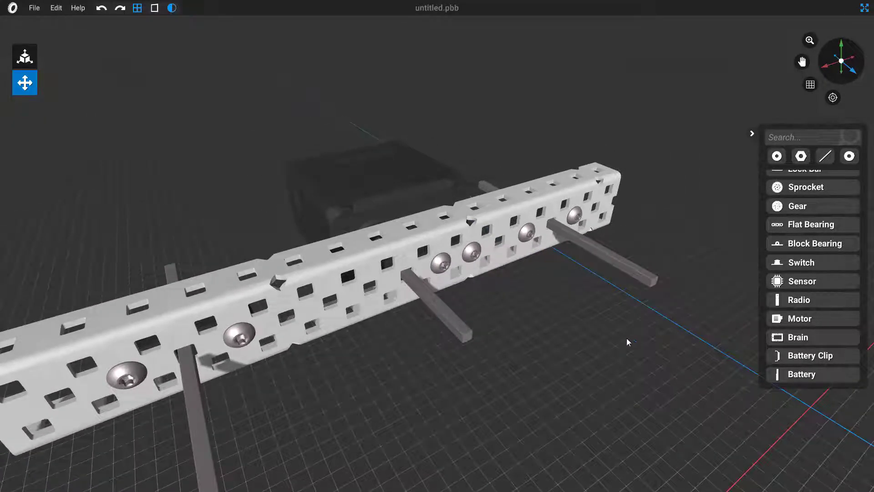
scroll(823, 274, "up", 3)
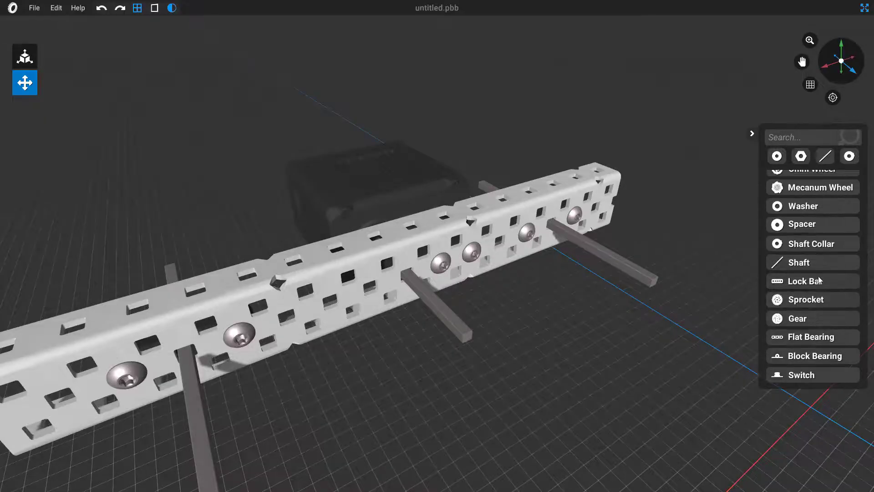
left_click(805, 230)
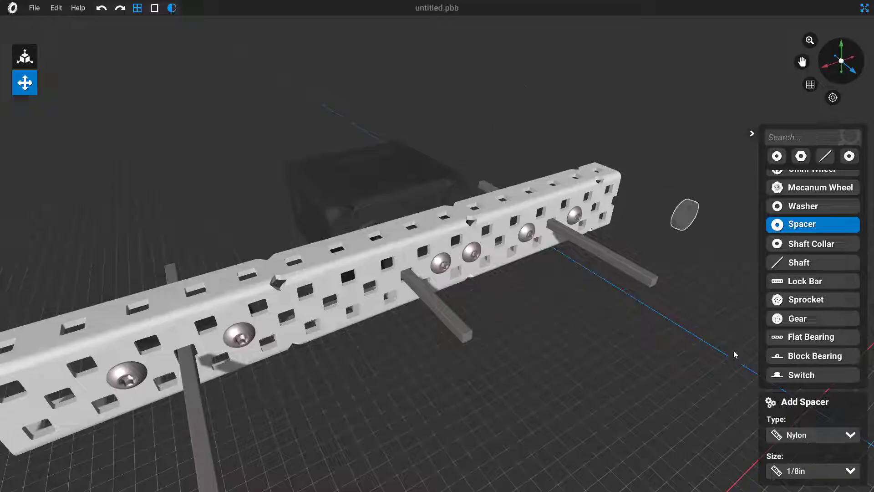
scroll(787, 438, "down", 1)
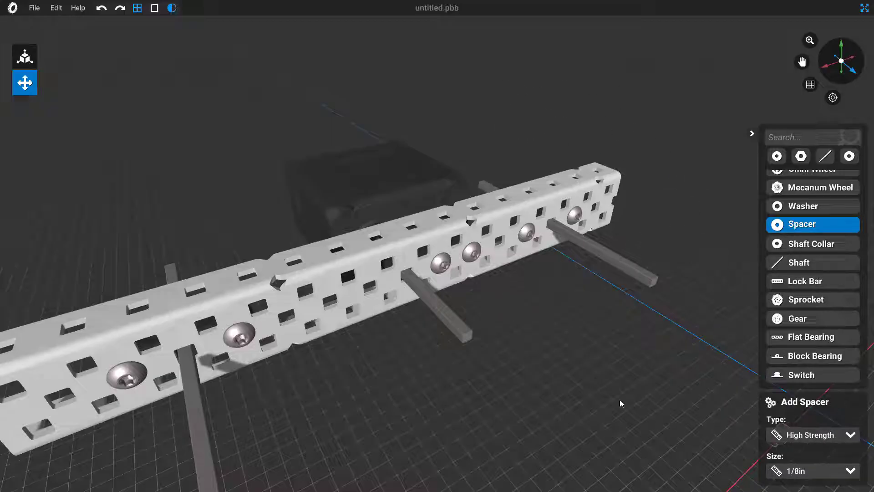
scroll(801, 439, "up", 1)
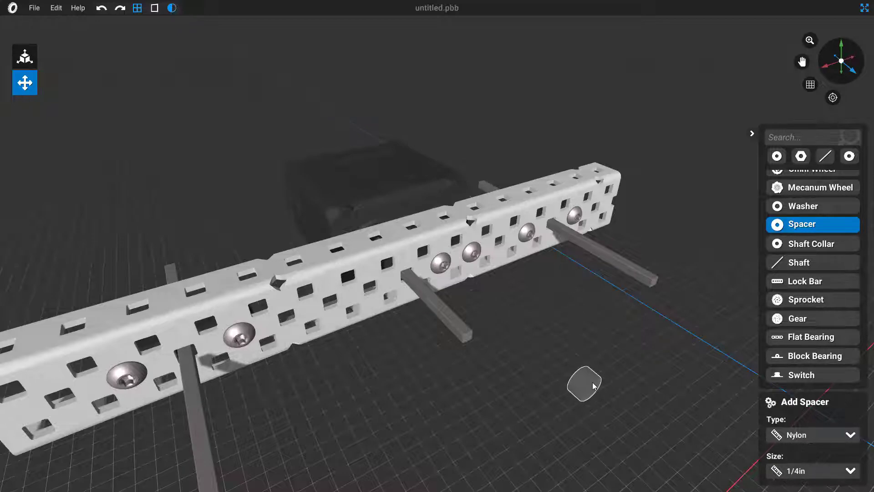
right_click_drag(593, 386, 624, 389)
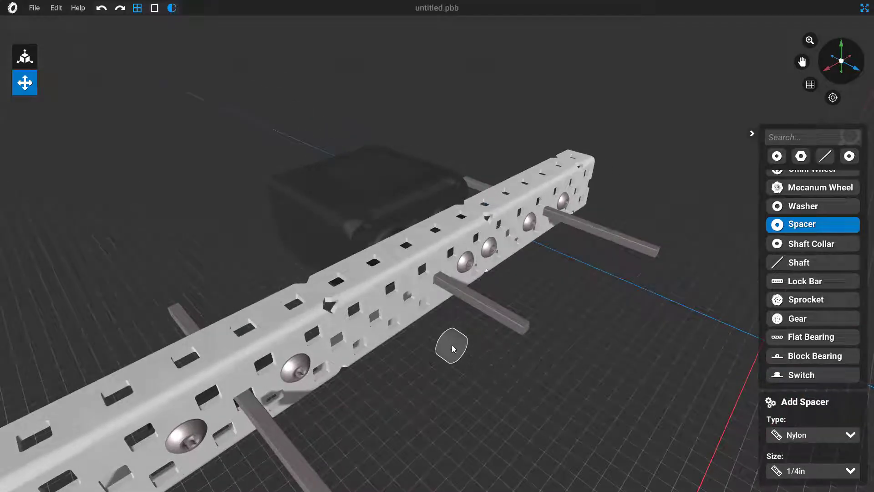
right_click_drag(572, 353, 540, 357)
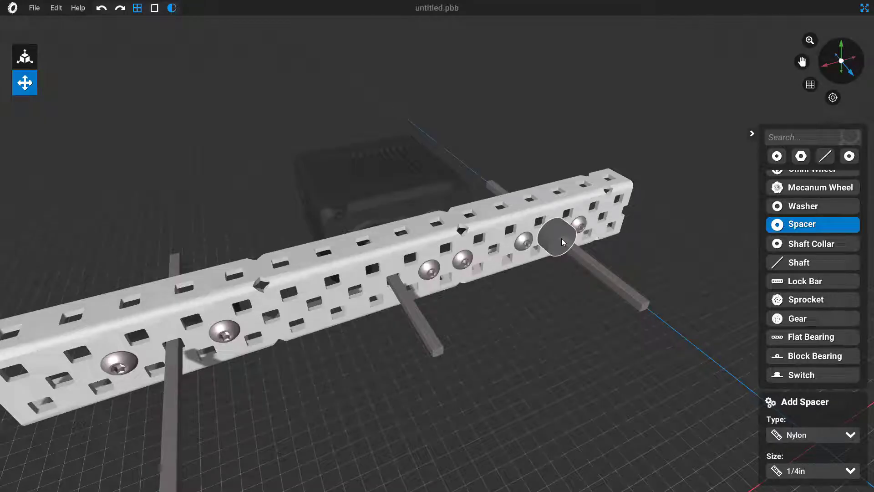
left_click(561, 238)
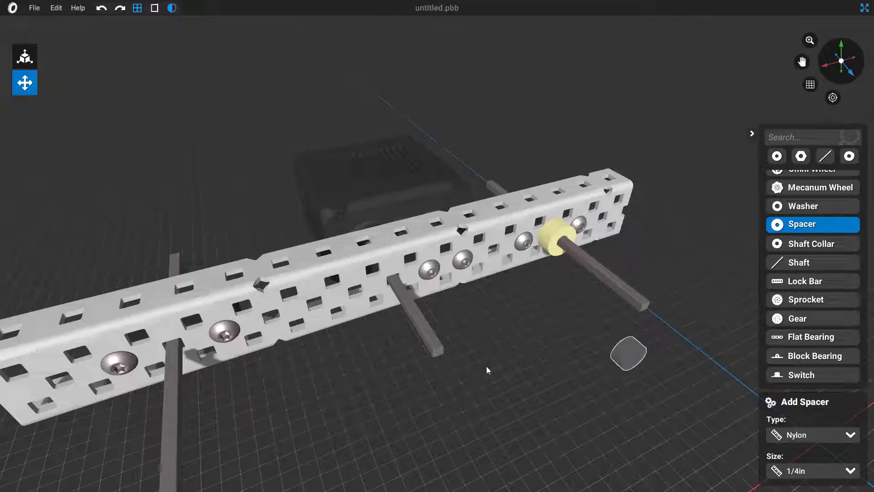
Add matching 1/4 in nylon spacers against the C-channel on the middle shaft and the near end shaft.
middle_click_drag(534, 330, 587, 330)
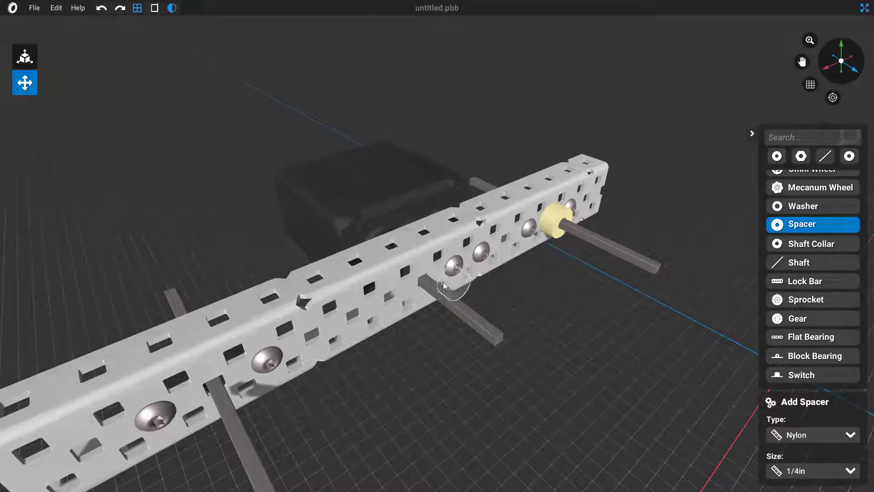
left_click(427, 281)
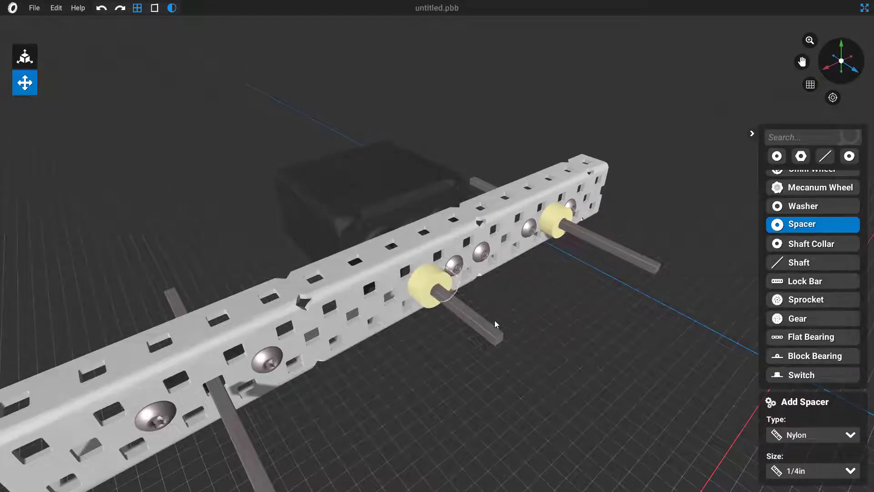
left_click(209, 389)
middle_click_drag(448, 391, 428, 390)
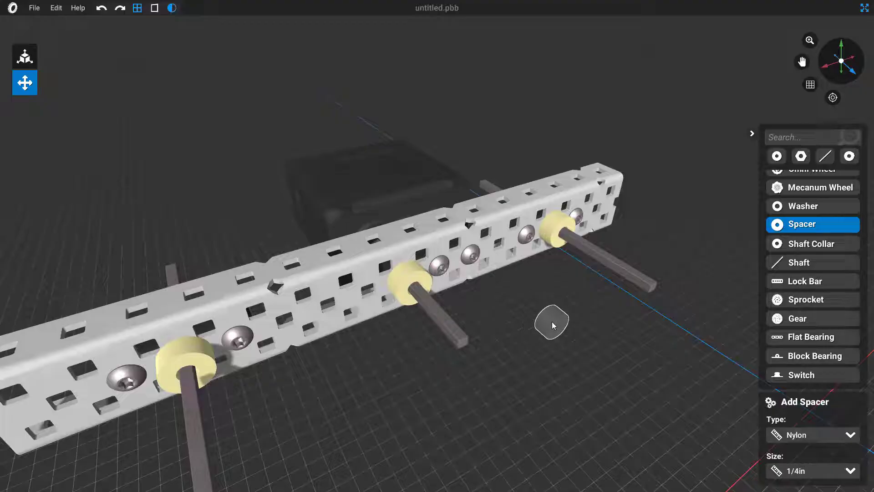
key("Escape")
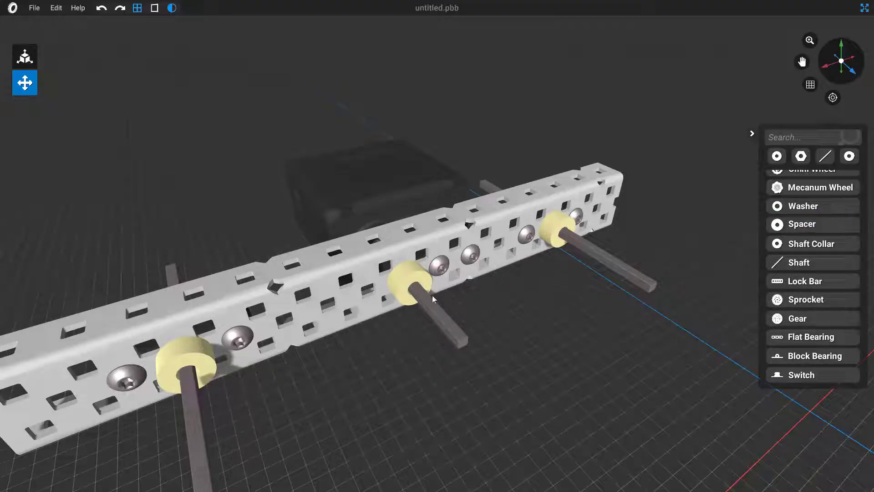
Place a normal 60T gear against the spacer on each of the three shafts.
scroll(774, 269, "down", 2)
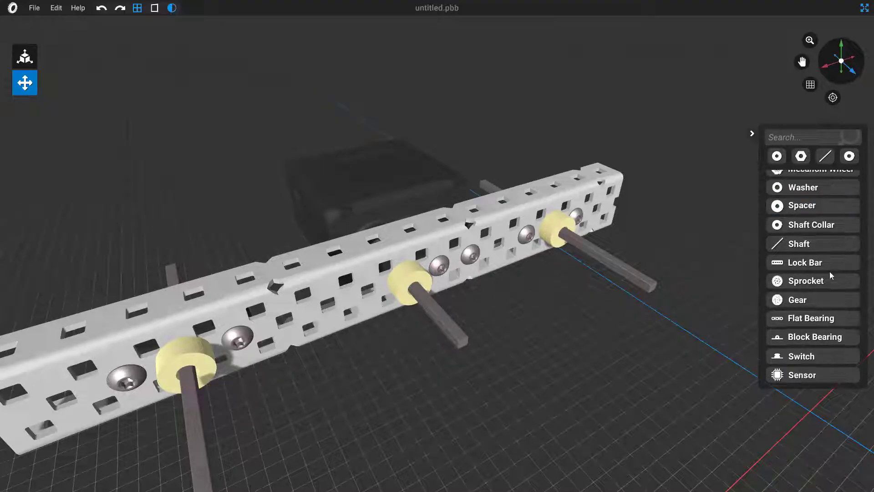
left_click(798, 283)
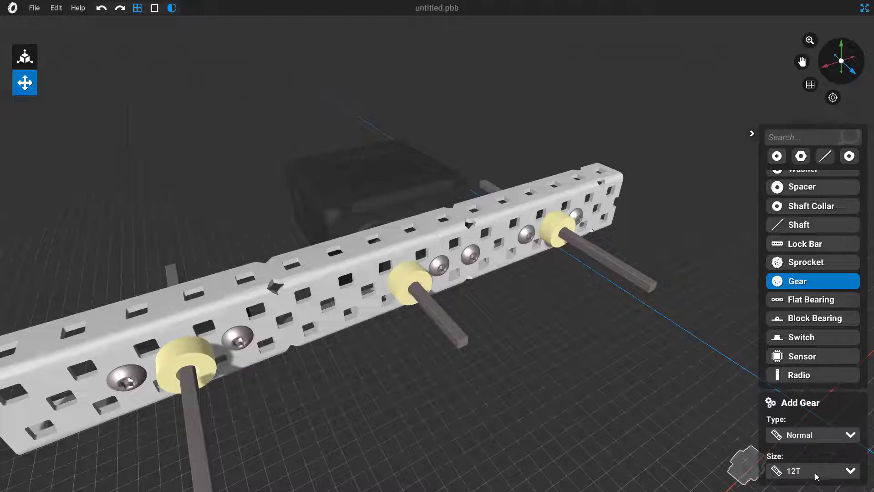
scroll(814, 475, "down", 2)
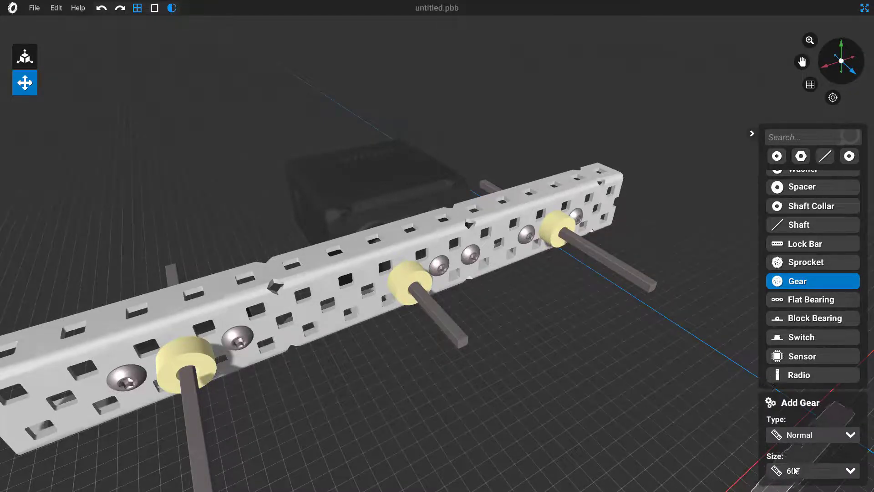
left_click(808, 476)
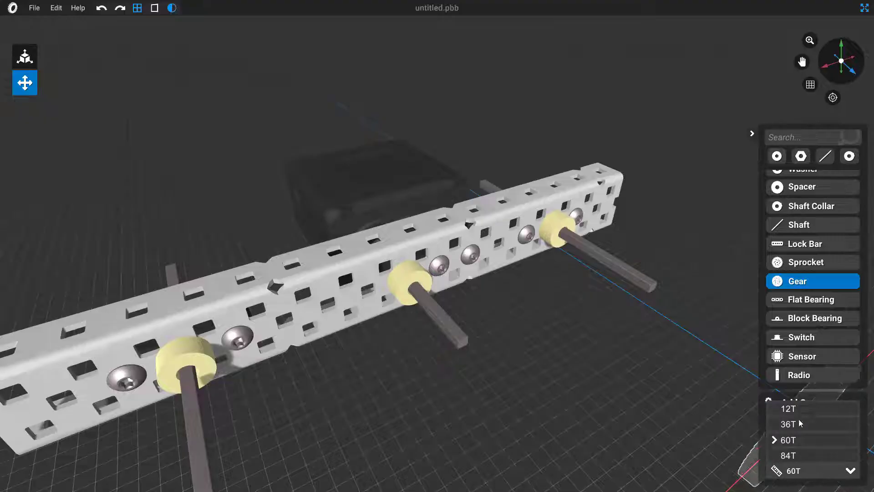
left_click(798, 470)
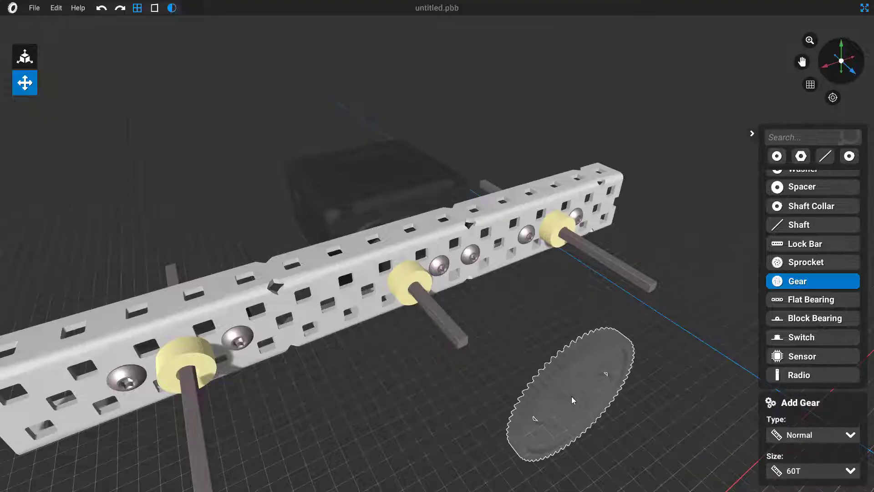
middle_click_drag(564, 392, 552, 389)
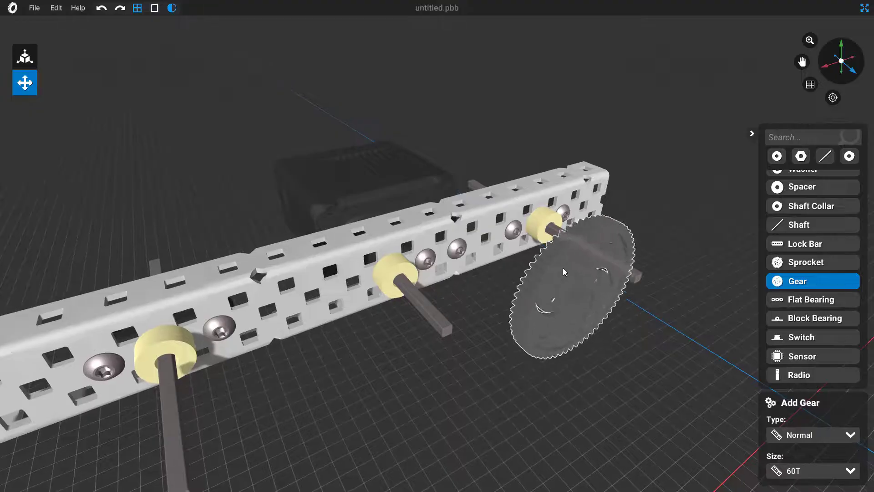
left_click(561, 236)
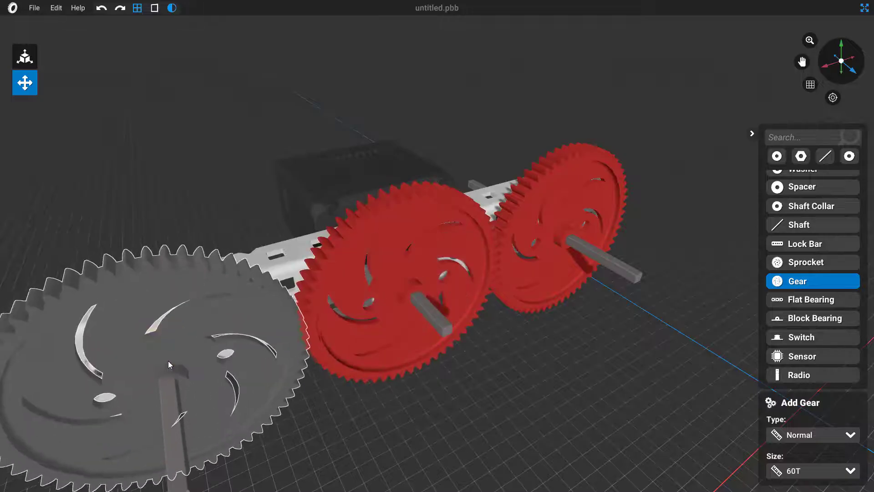
left_click(165, 363)
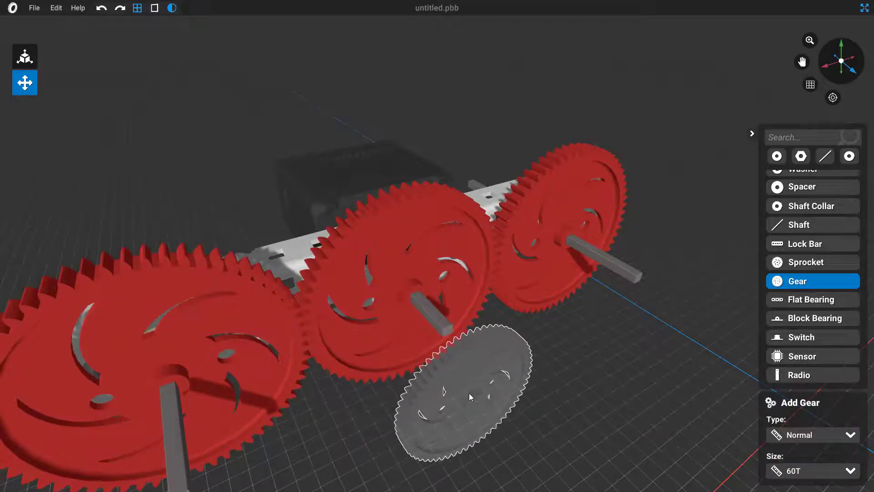
key("Escape")
Place a nylon 1/4 in spacer on the outer face of each of the three gears.
middle_click_drag(585, 335, 500, 351)
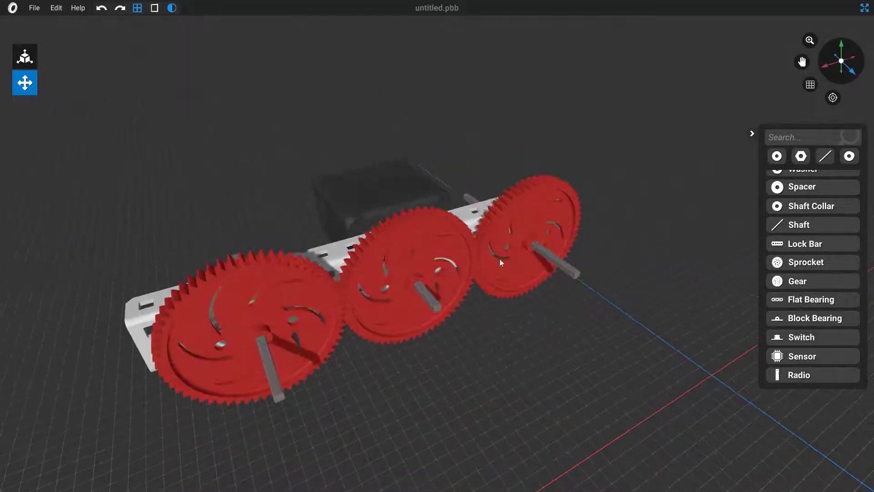
middle_click_drag(280, 360, 431, 386)
scroll(471, 394, "up", 3)
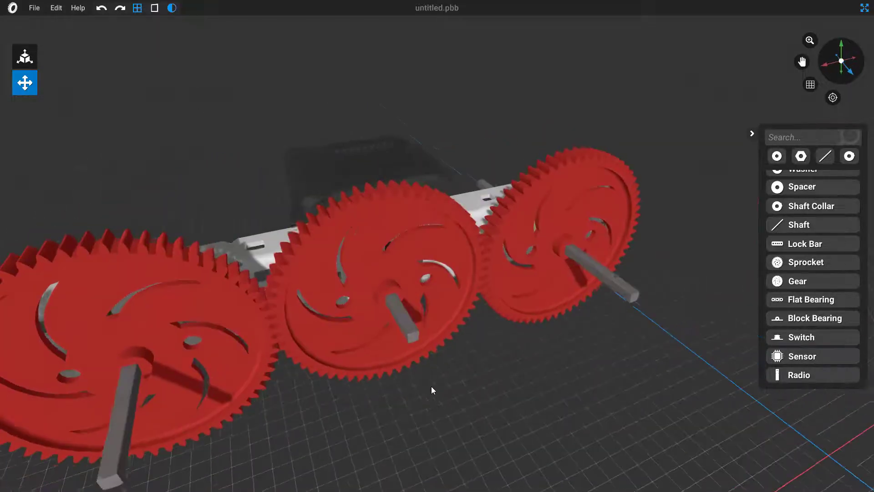
scroll(482, 356, "down", 3)
middle_click_drag(483, 355, 548, 310)
left_click(809, 193)
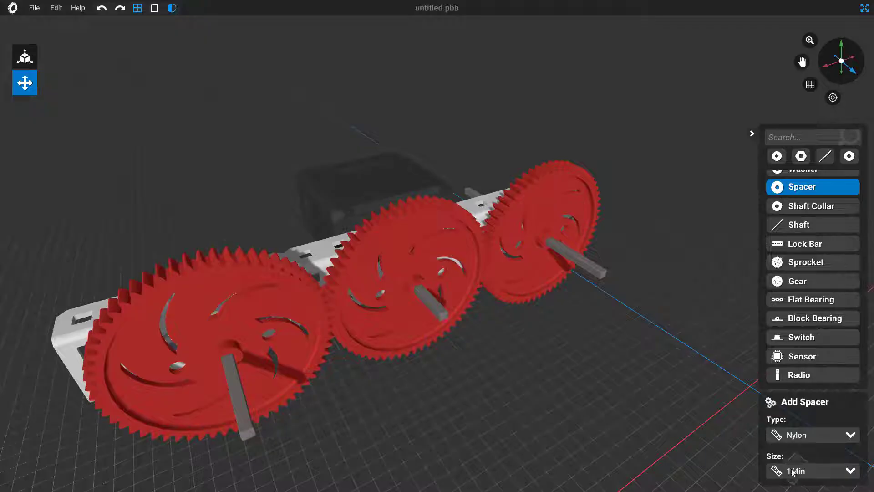
left_click(553, 239)
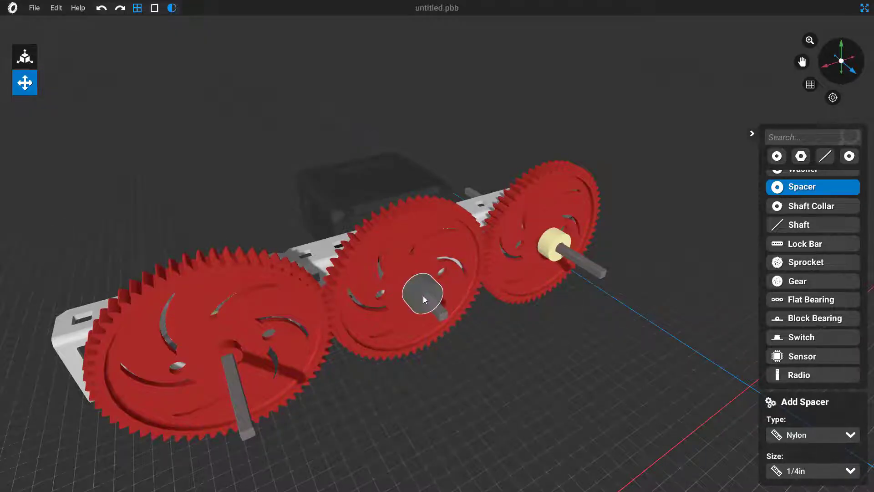
left_click(423, 296)
left_click(227, 362)
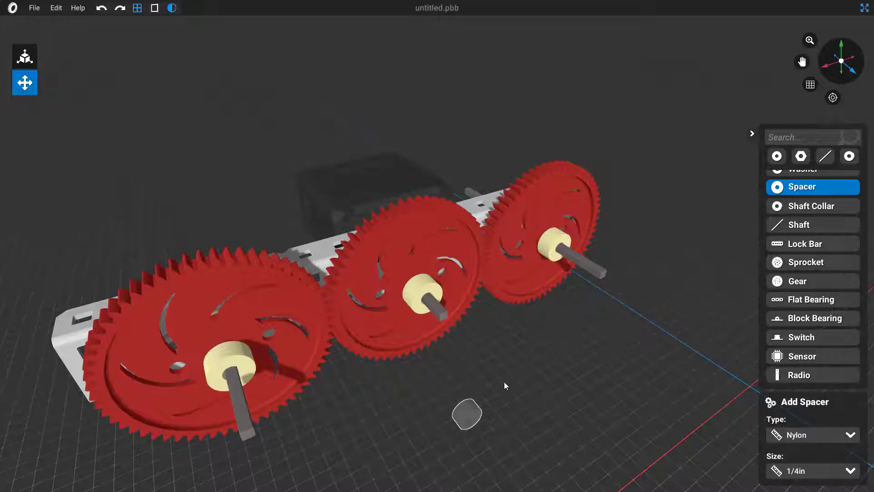
mouse_move(504, 381)
middle_mouse_down()
mouse_move(628, 395)
mouse_move(517, 386)
middle_mouse_up()
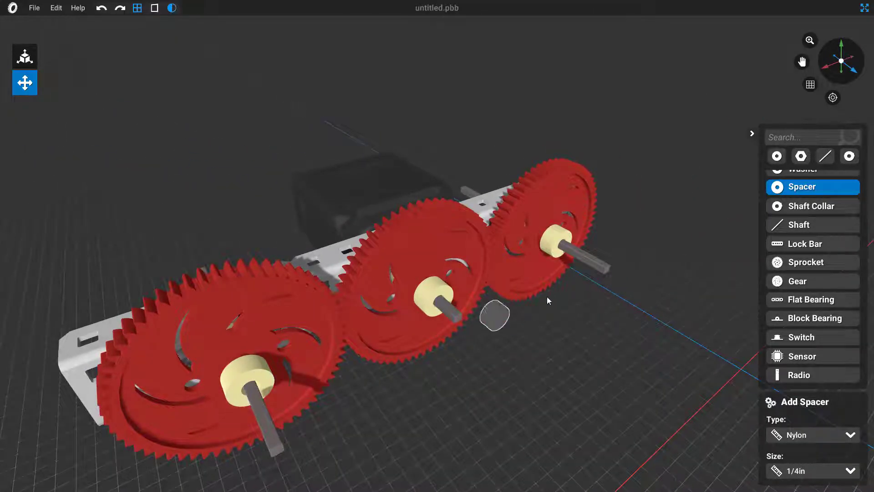
key("Escape")
Place a 3.25 in traction wheel on the far end shaft, against the outer spacer.
mouse_move(506, 378)
middle_mouse_down()
mouse_move(515, 368)
mouse_move(507, 372)
middle_mouse_up()
scroll(817, 282, "up", 5)
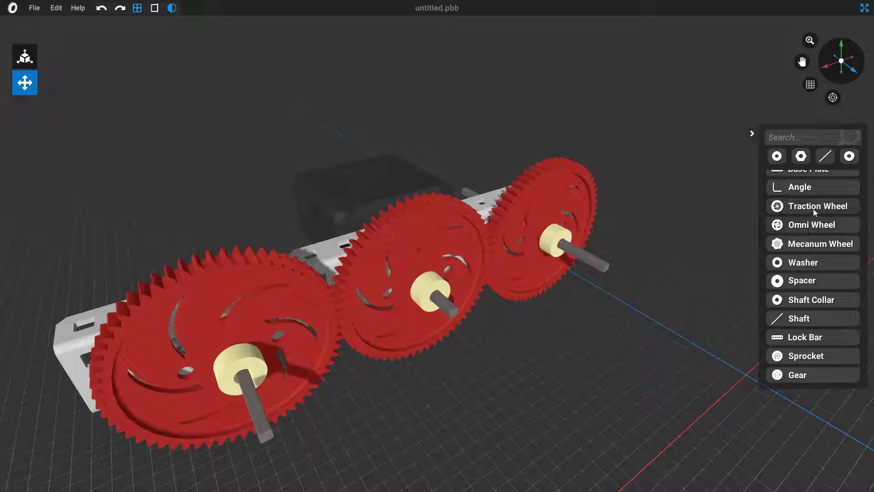
left_click(806, 208)
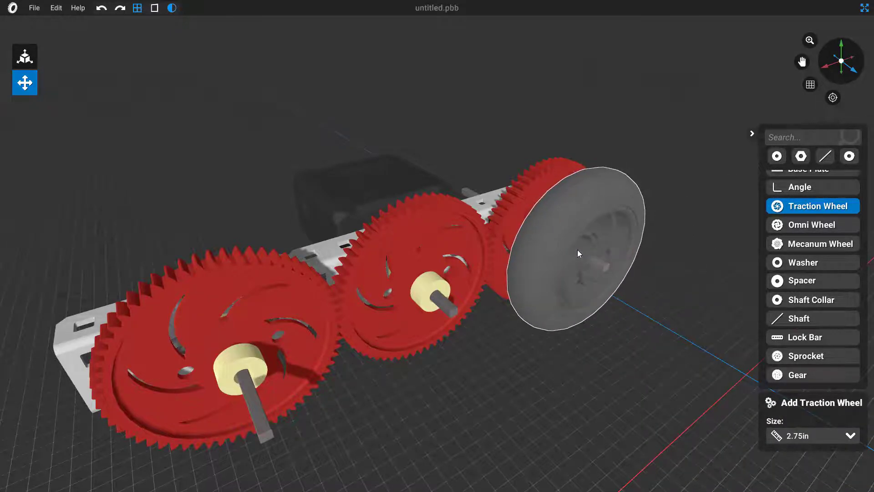
scroll(807, 435, "down", 1)
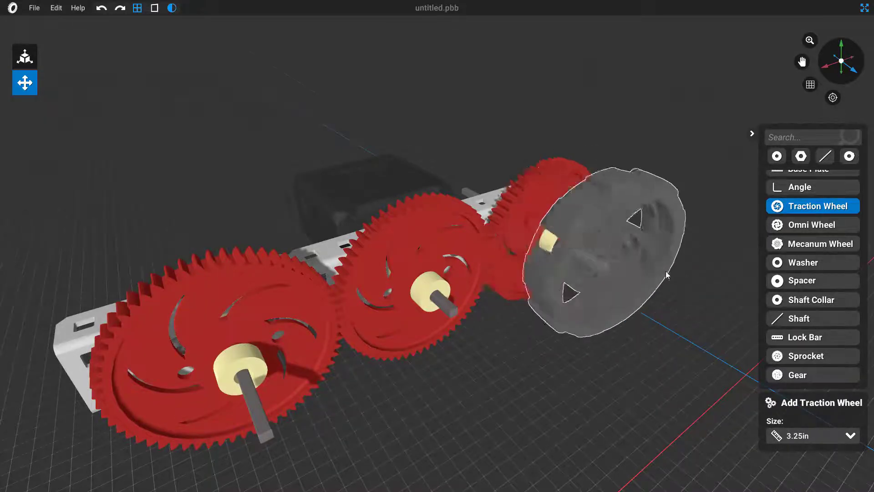
right_click_drag(666, 275, 711, 346)
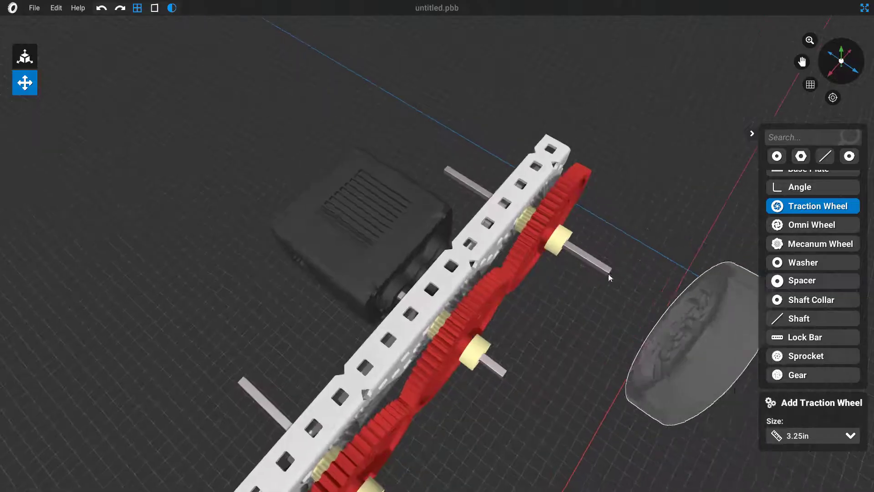
left_click(575, 252)
Place another 3.25 in traction wheel on the near end shaft and finish adding wheels.
mouse_move(658, 366)
right_mouse_down()
mouse_move(451, 220)
mouse_move(713, 365)
mouse_move(647, 368)
right_mouse_up()
scroll(647, 362, "up", 5)
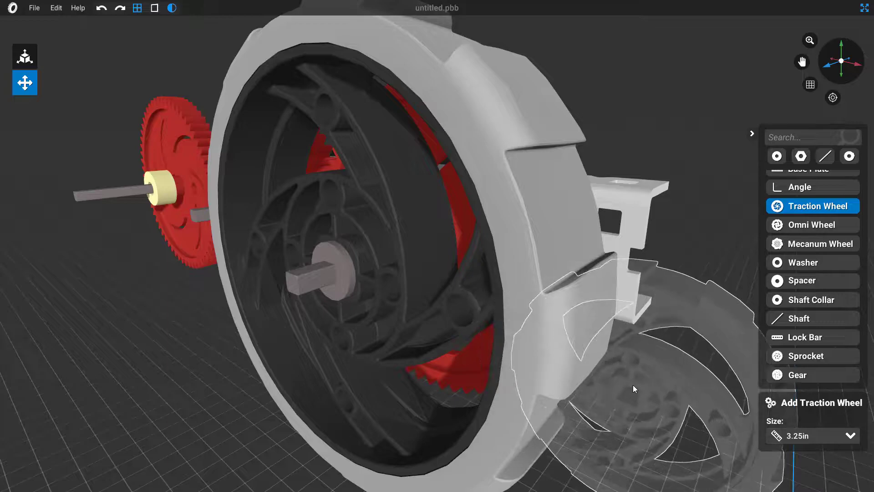
middle_click_drag(202, 369, 487, 415)
scroll(410, 373, "down", 5)
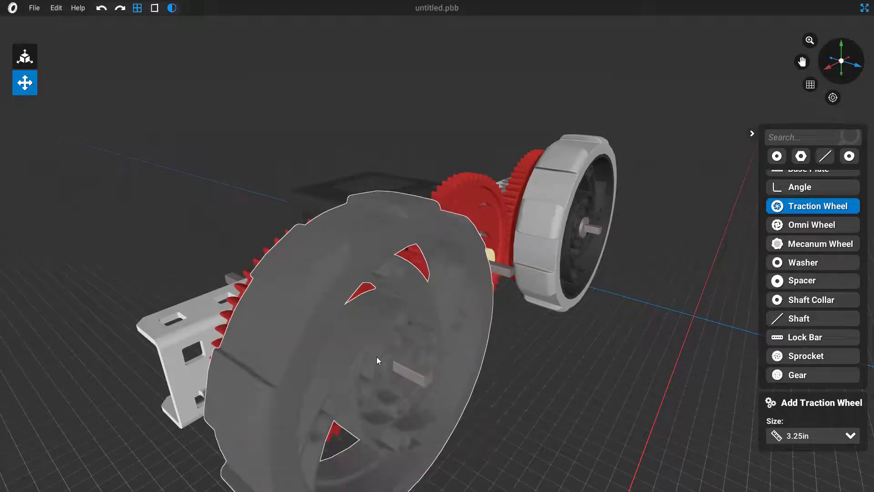
left_click(376, 357)
middle_click_drag(614, 371, 547, 374)
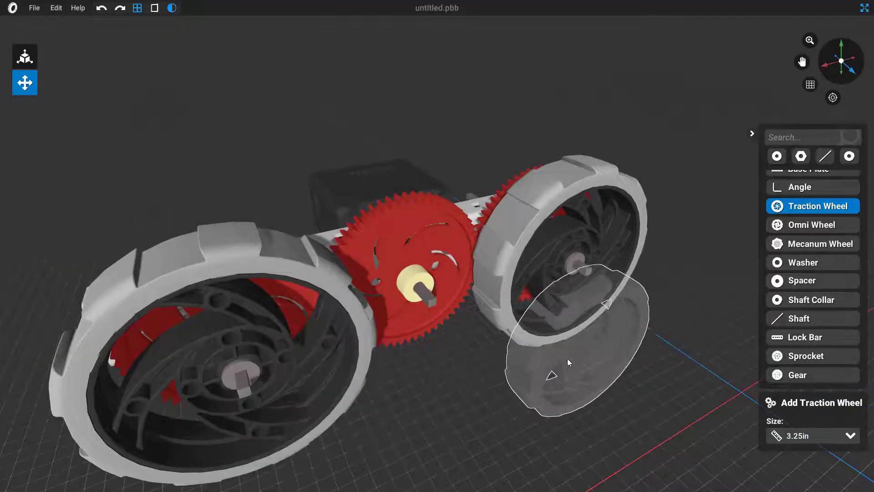
key("Escape")
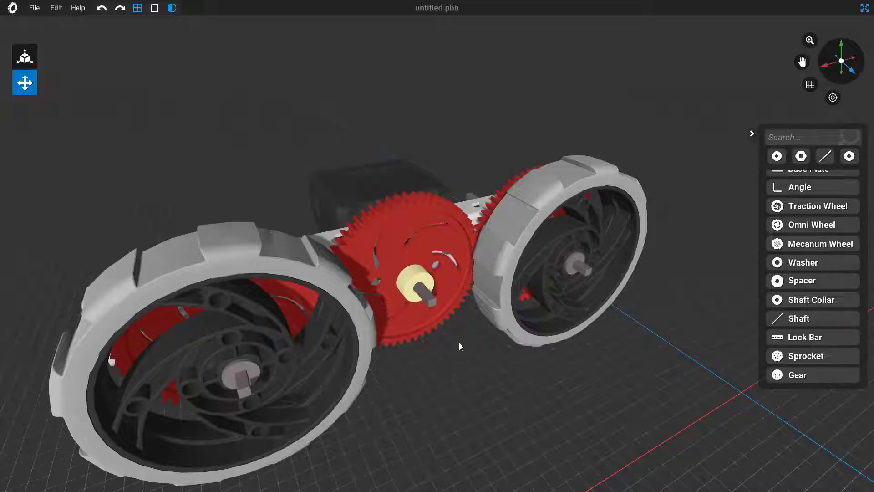
Start adding a shaft collar, try the Clamping and High Strength types, and set both type options back to Normal.
middle_click_drag(460, 347, 381, 214)
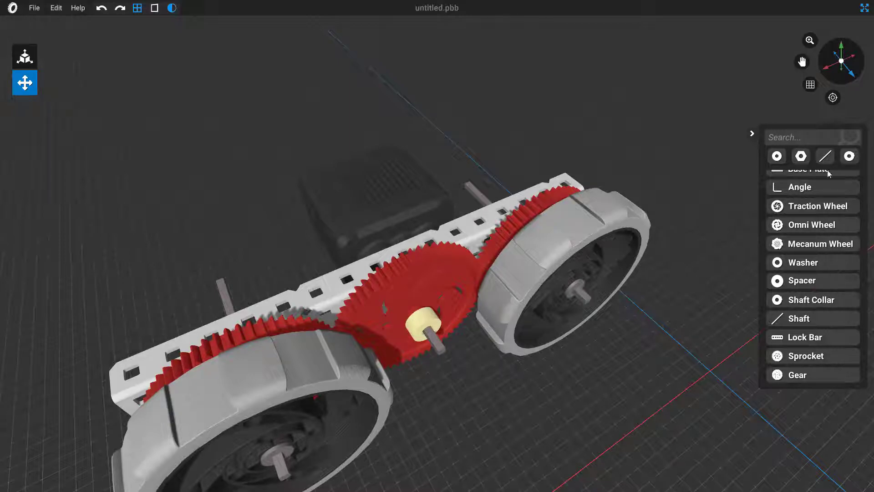
left_click(850, 156)
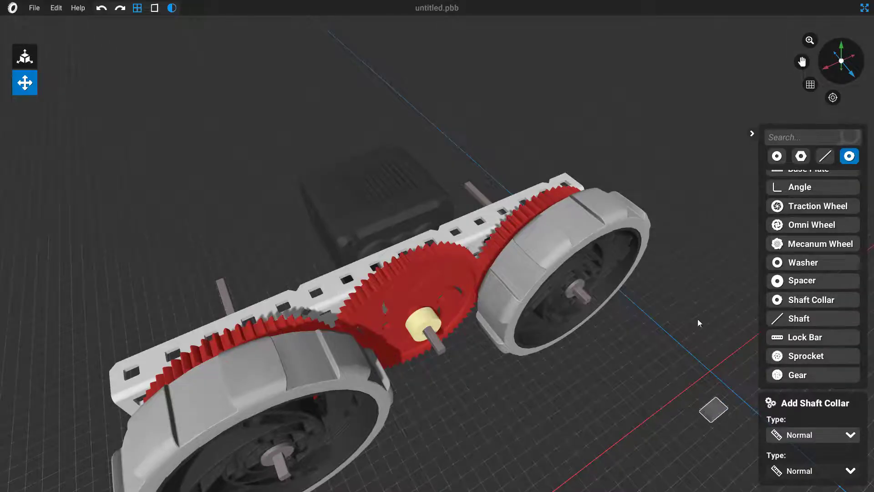
scroll(467, 150, "up", 2)
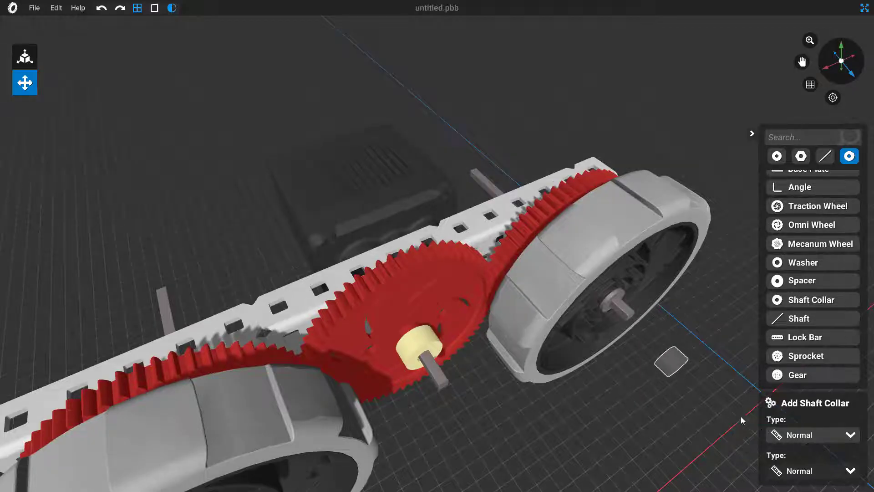
left_click(806, 437)
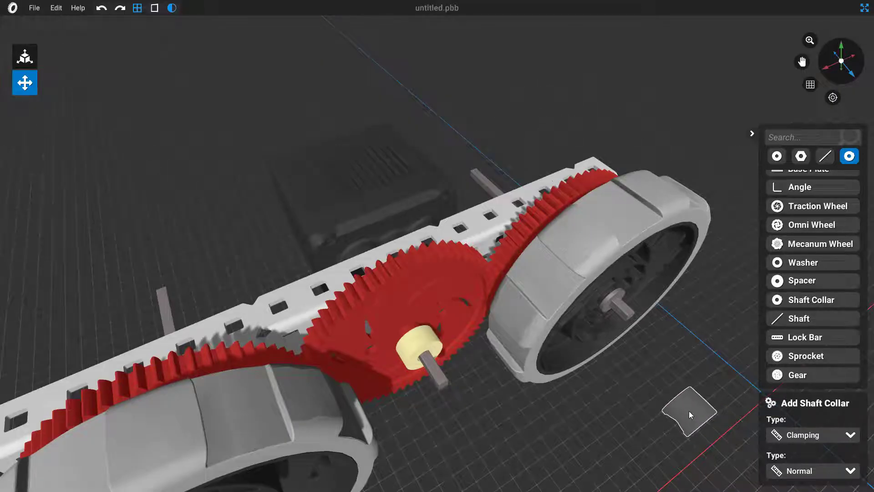
left_click(808, 471)
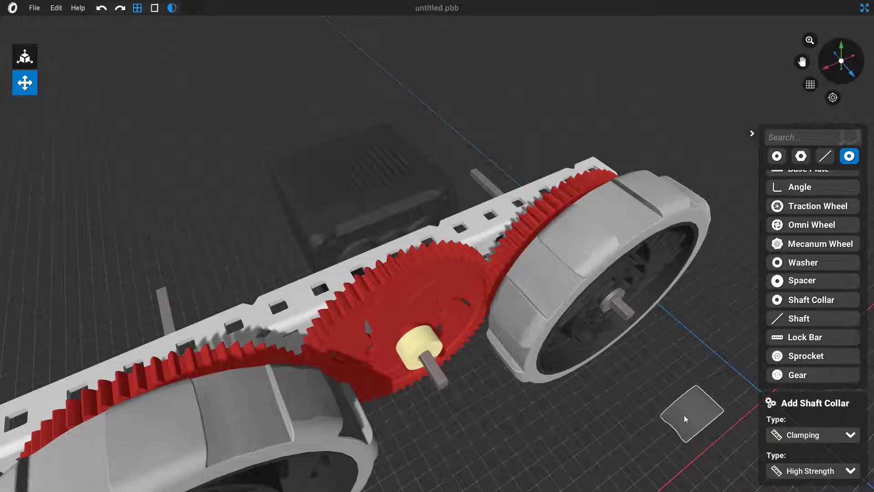
middle_click_drag(655, 404, 635, 349)
left_click(805, 436)
left_click(820, 447)
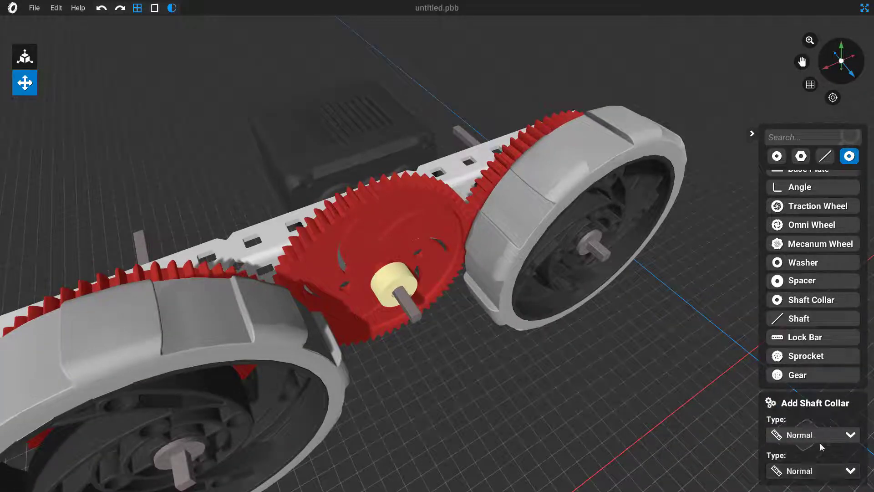
Place a normal shaft collar on the outer end of each shaft, against the two wheels and the middle spacer.
middle_click_drag(637, 423, 327, 384)
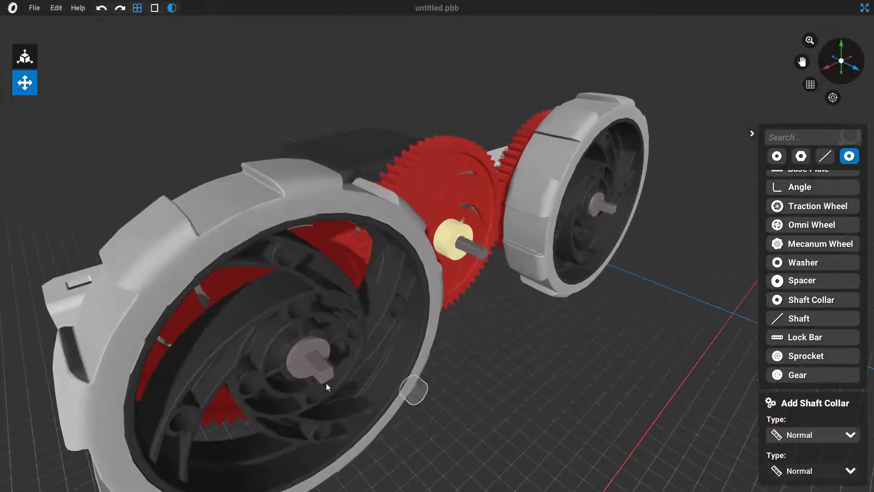
left_click(317, 366)
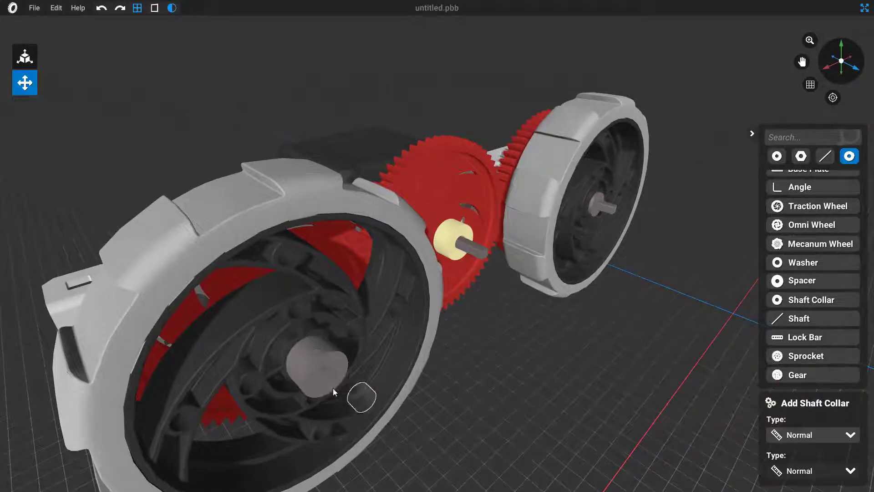
left_click(610, 210)
middle_click_drag(563, 310, 496, 342)
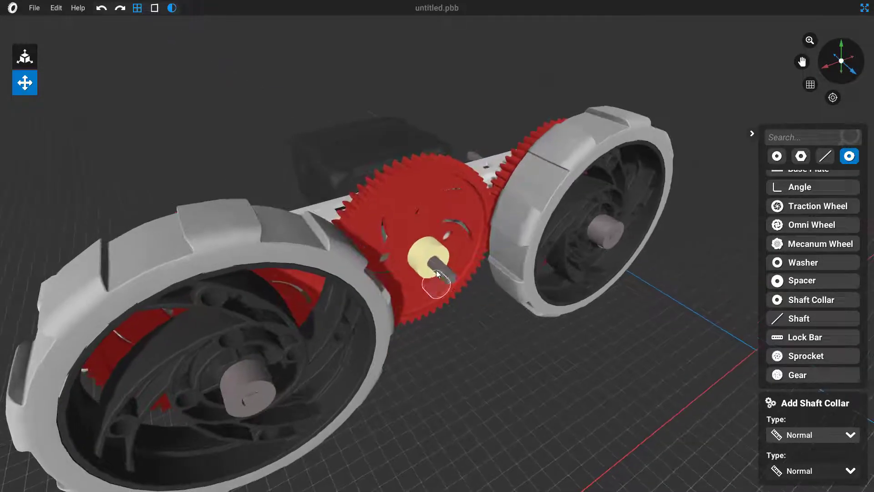
left_click(438, 266)
middle_click_drag(546, 377, 526, 373)
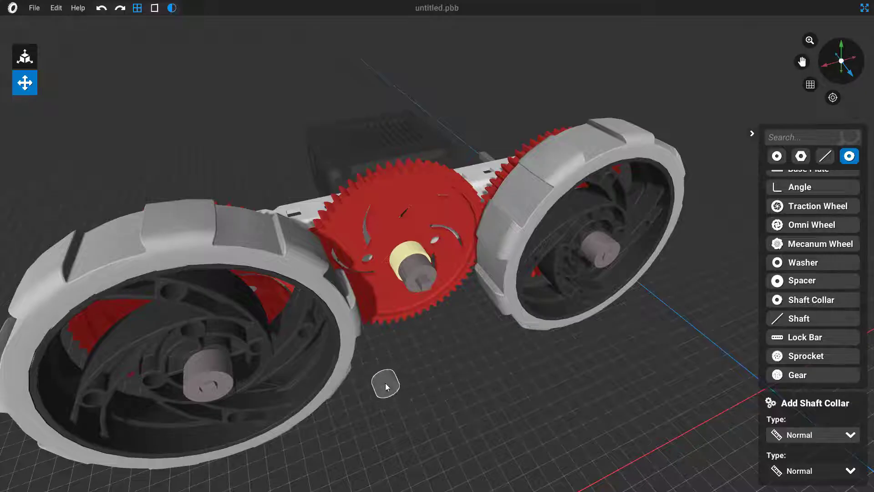
key("Escape")
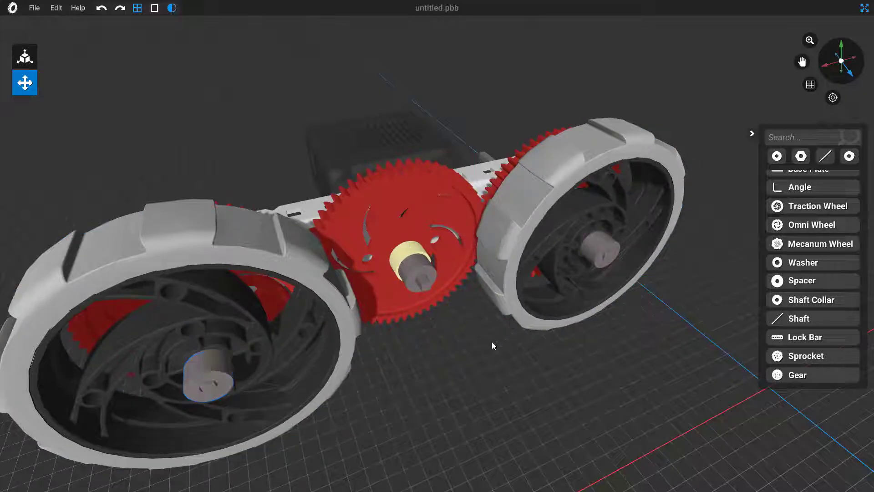
Place a normal shaft collar against the bearing on each of the two end shafts, inside the C-channel.
left_click(778, 304)
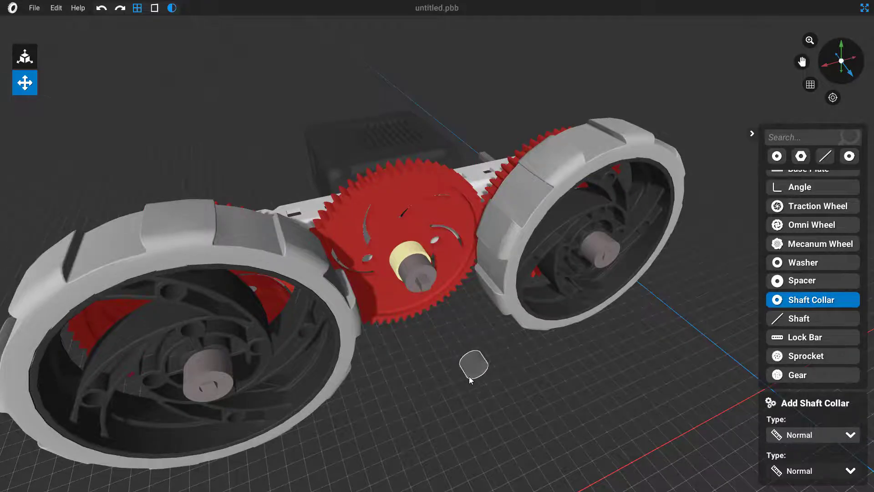
middle_click_drag(469, 378, 668, 337)
middle_click_drag(514, 304, 539, 334)
scroll(524, 355, "up", 4)
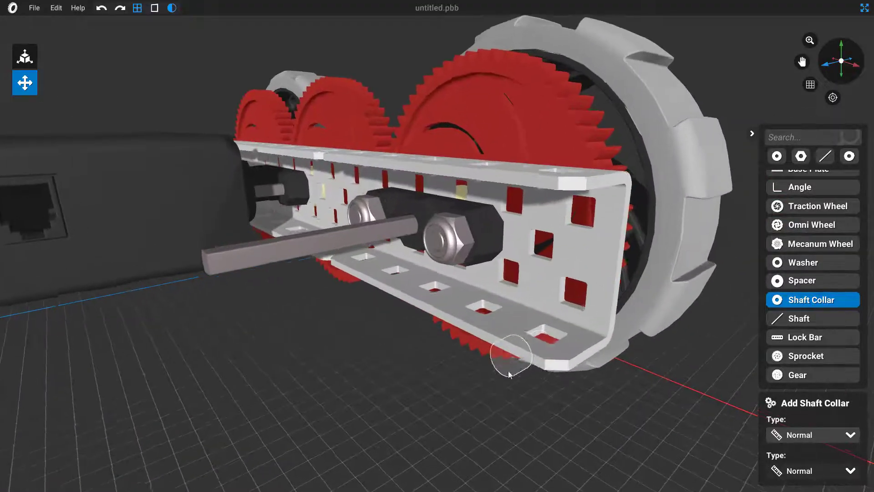
middle_click_drag(509, 374, 512, 376)
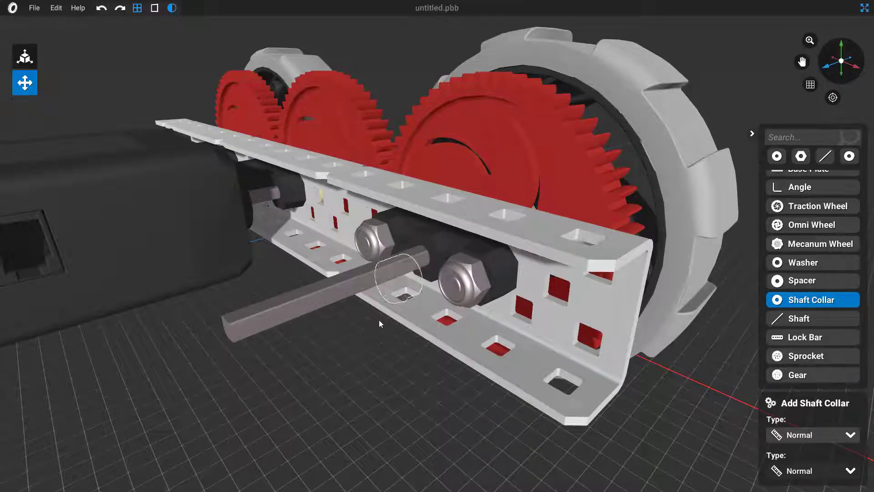
left_click_drag(342, 352, 264, 375)
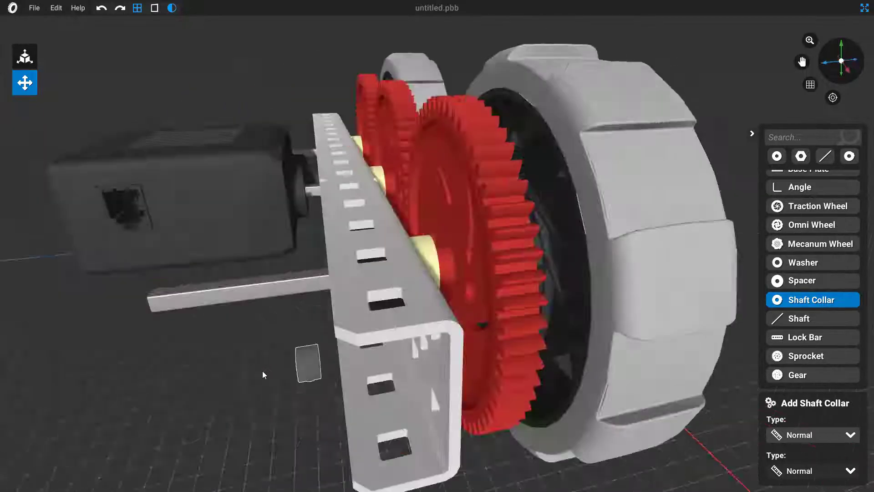
right_click_drag(262, 371, 196, 375)
right_click_drag(275, 344, 407, 336)
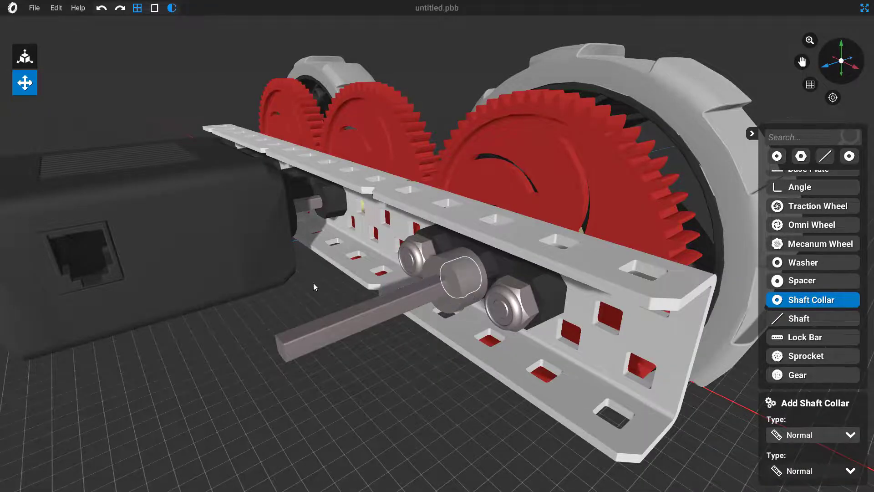
right_click_drag(314, 283, 278, 302)
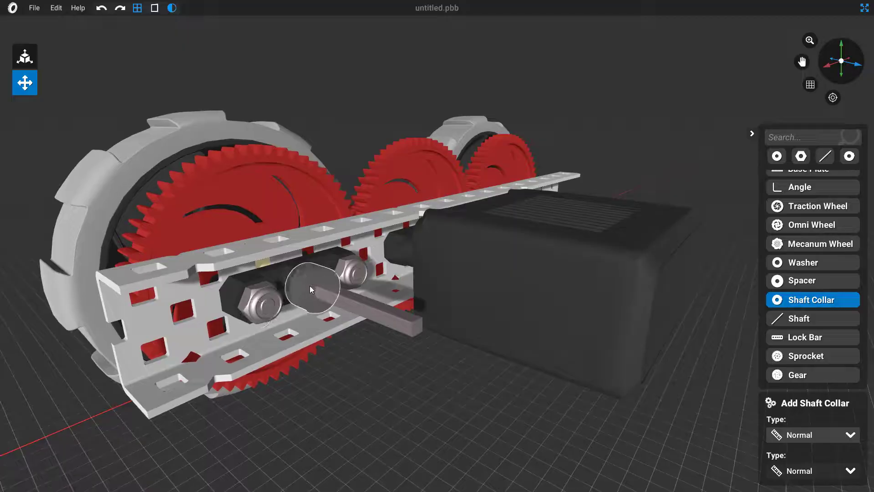
right_click_drag(454, 301, 394, 329)
Place a normal shaft collar on the middle shaft between the motor and its bearing, and finish adding collars.
scroll(341, 250, "up", 10)
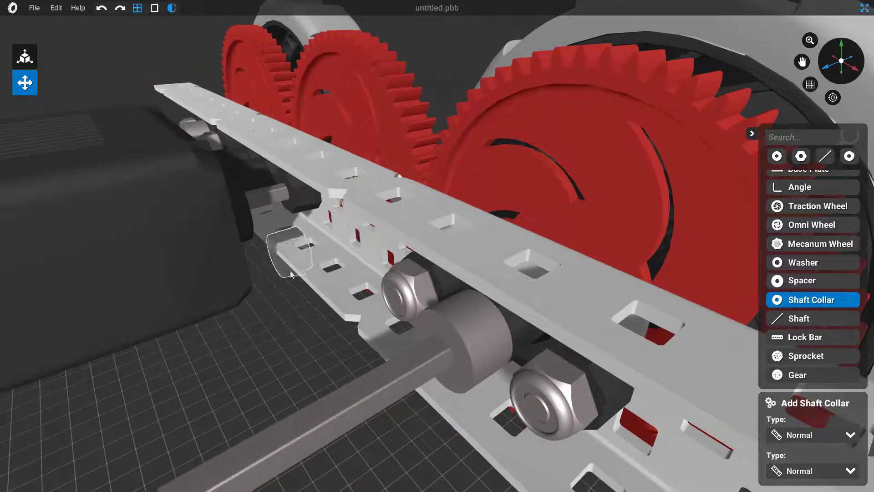
middle_click_drag(291, 299, 339, 321)
scroll(371, 314, "down", 2)
right_click_drag(372, 314, 366, 314)
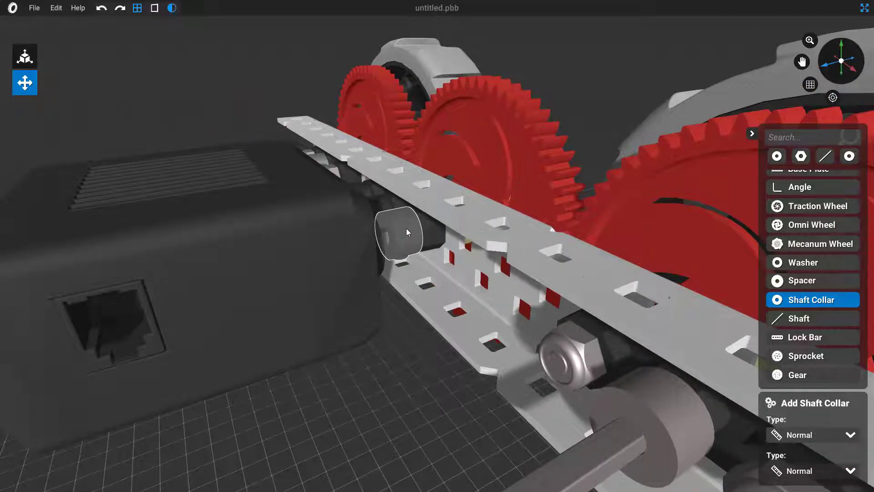
left_click(407, 229)
scroll(364, 369, "down", 3)
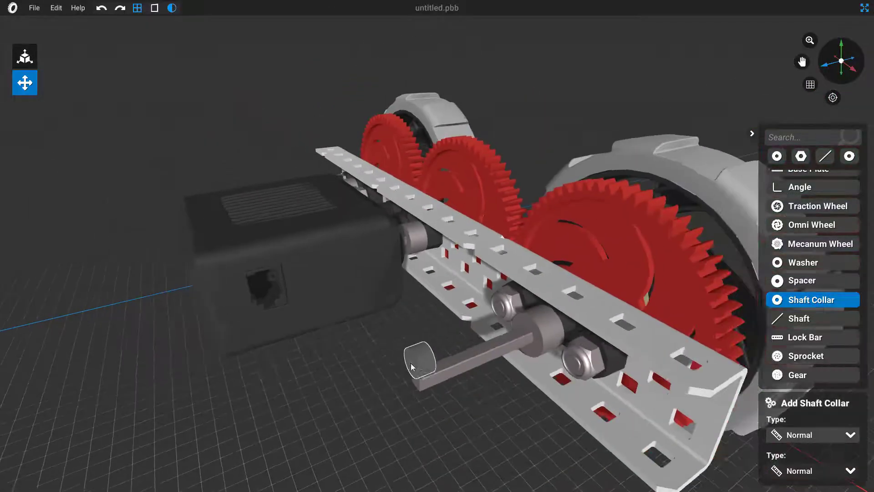
right_click_drag(354, 370, 329, 366)
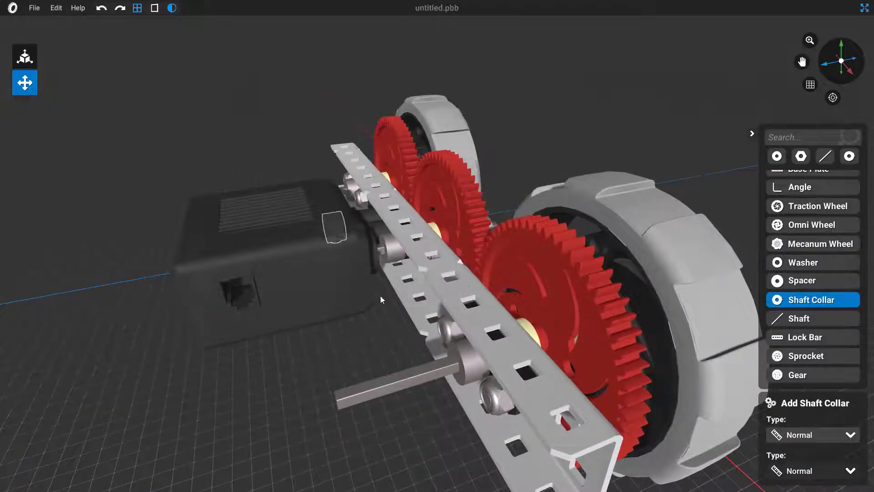
right_click_drag(407, 314, 389, 360)
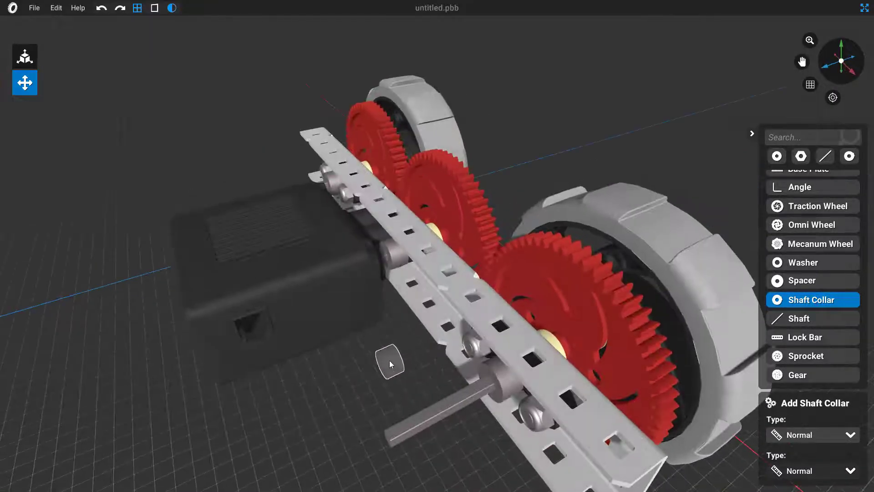
key("Escape")
scroll(389, 360, "down", 1)
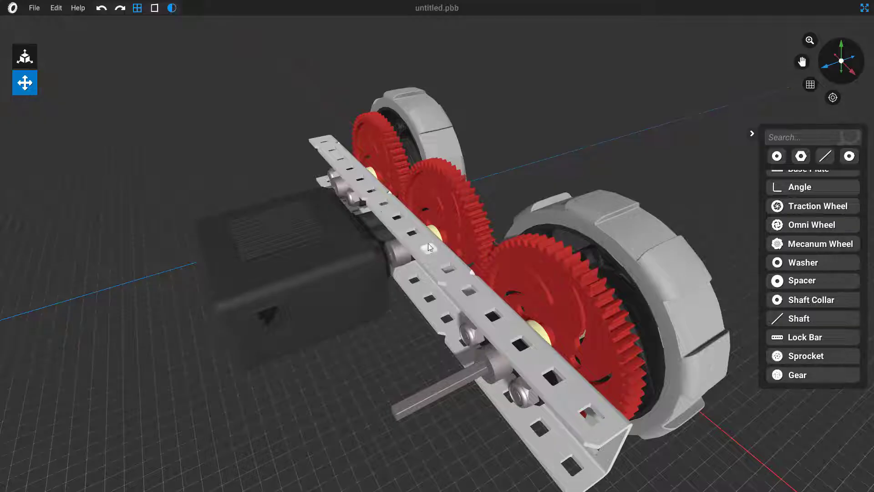
Select the near end traction wheel, switch to the transform gizmo with axis arrows and rotation rings, and clear the selection.
left_click(607, 223)
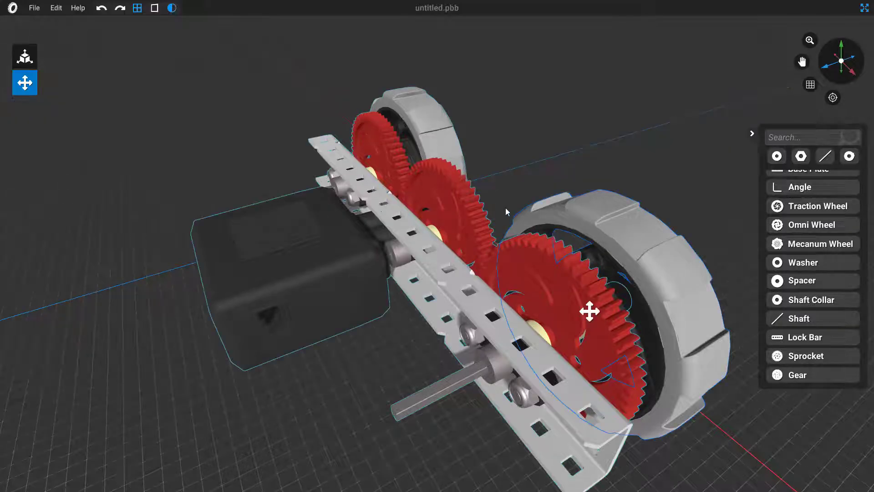
right_click_drag(505, 208, 435, 203)
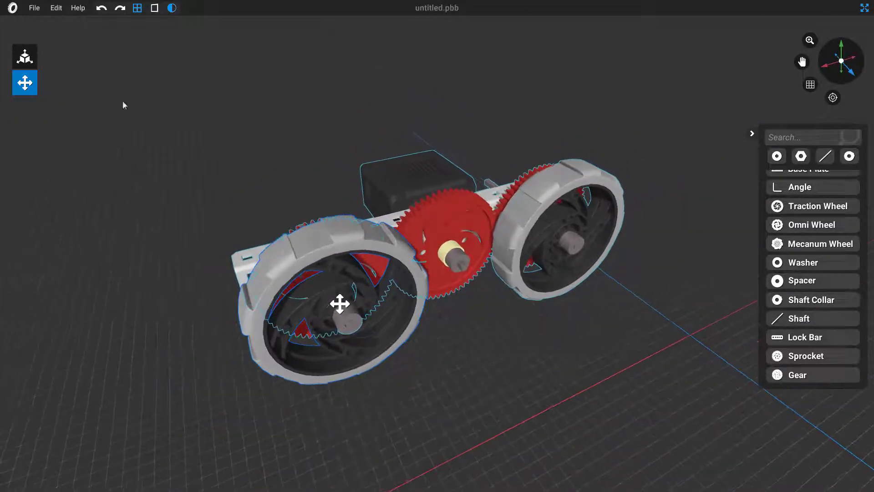
left_click(26, 57)
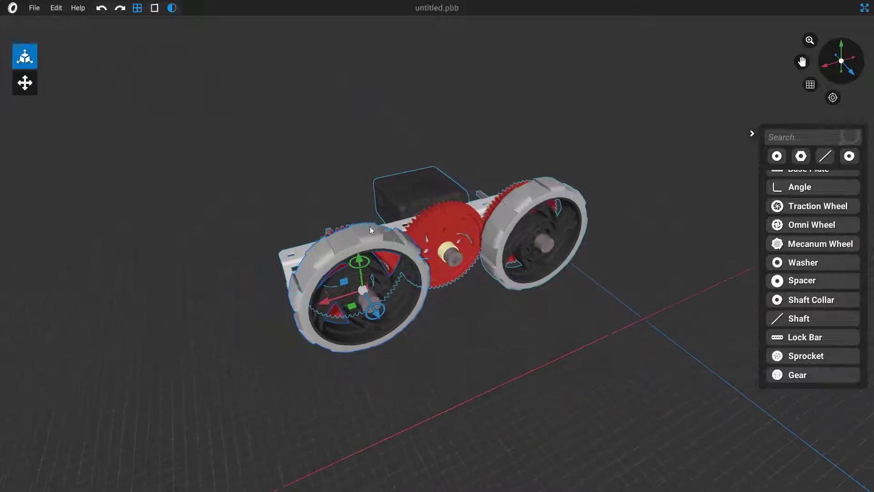
left_click_drag(359, 205, 312, 300)
left_click(445, 313)
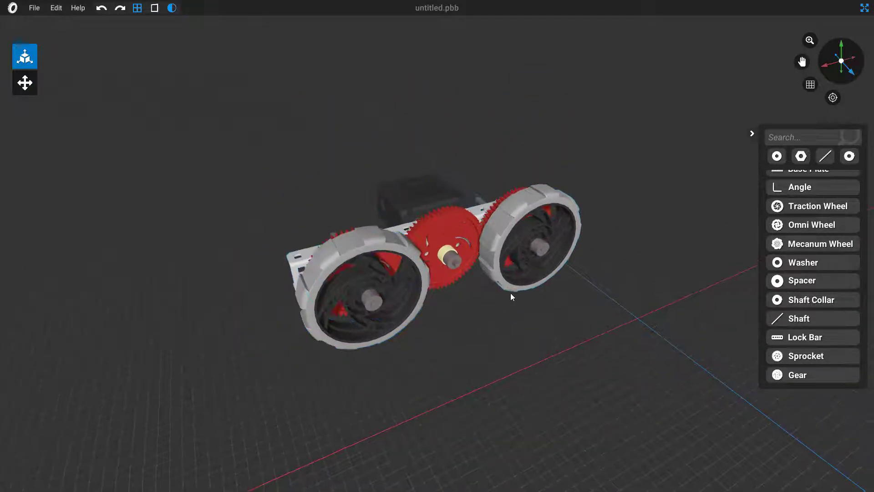
Examine the completed wheel assembly from above, along its length and from the wheel side.
scroll(511, 293, "up", 3)
right_click_drag(511, 293, 340, 235)
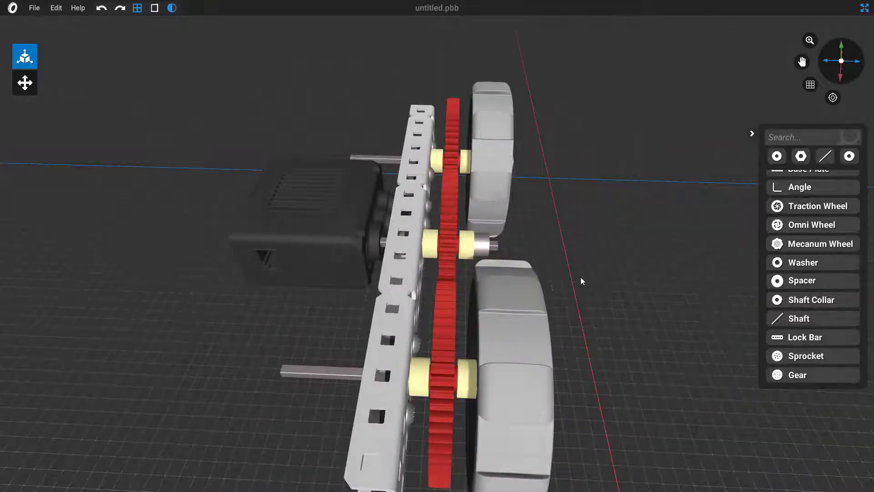
right_click_drag(582, 281, 440, 95)
right_click_drag(474, 378, 397, 244)
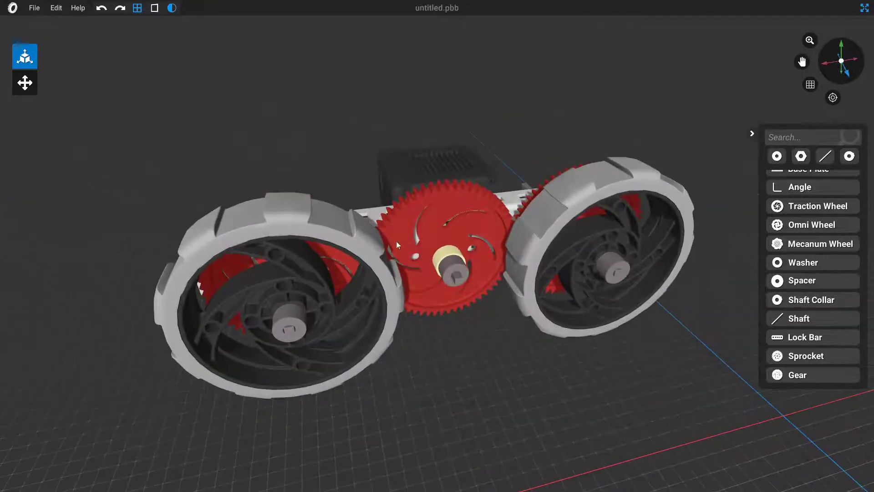
right_click_drag(523, 308, 452, 214)
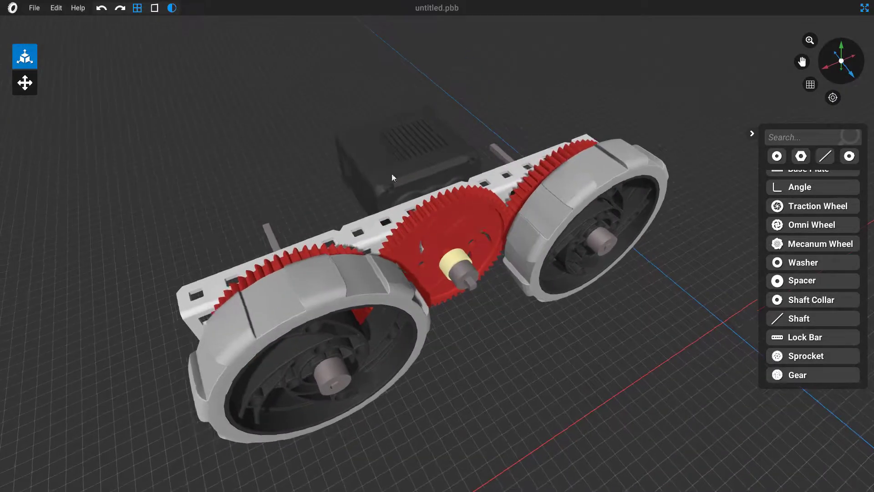
right_click_drag(415, 164, 458, 185)
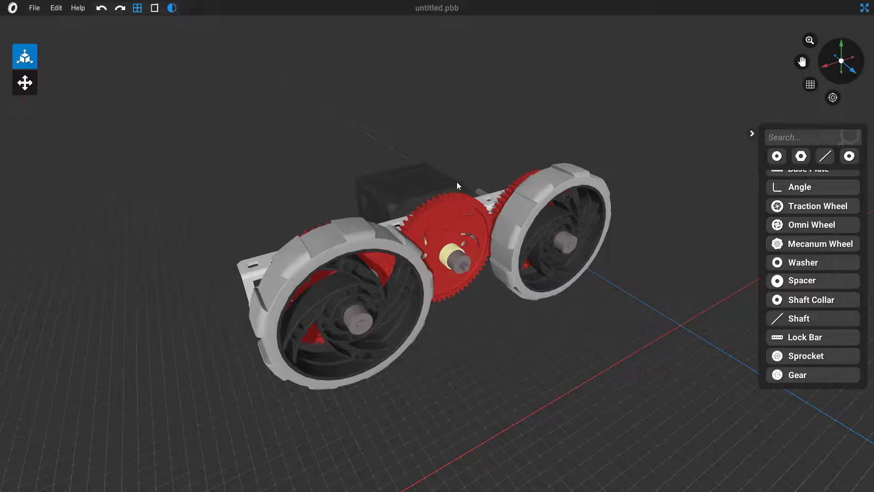
Select the motor with its connected assembly, duplicate it, and move the copy straight up above the original.
left_click(457, 183)
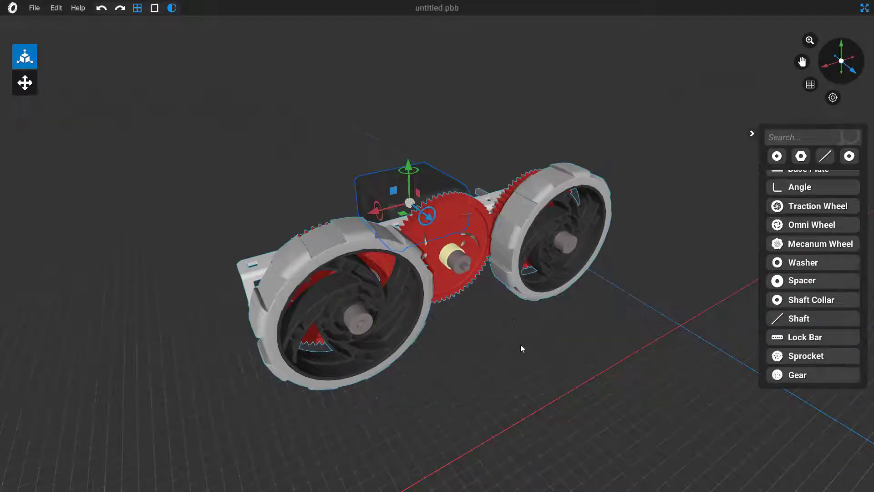
left_click_drag(434, 215, 475, 166)
scroll(507, 272, "down", 2)
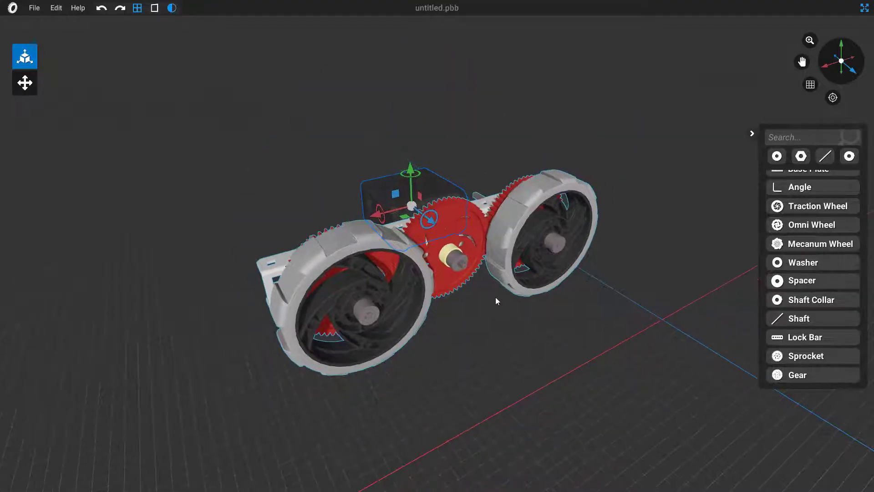
left_click(506, 323)
left_click(409, 184)
scroll(570, 279, "down", 3)
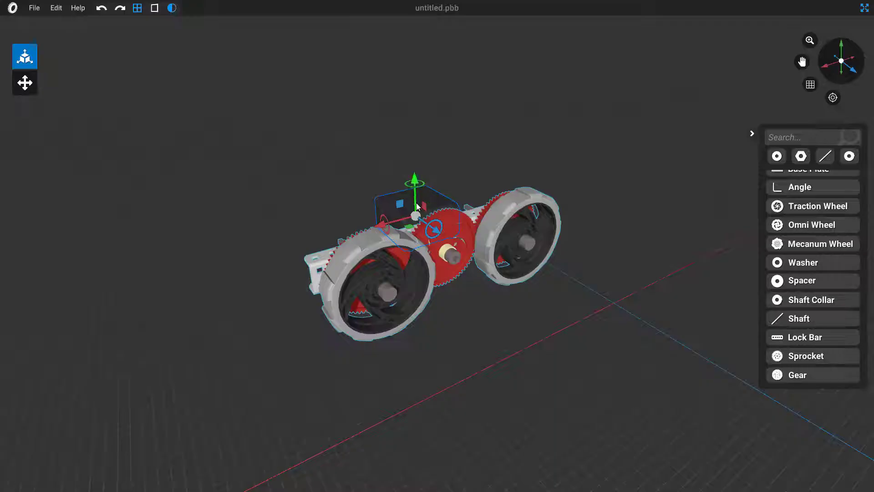
left_click_drag(416, 206, 412, 98)
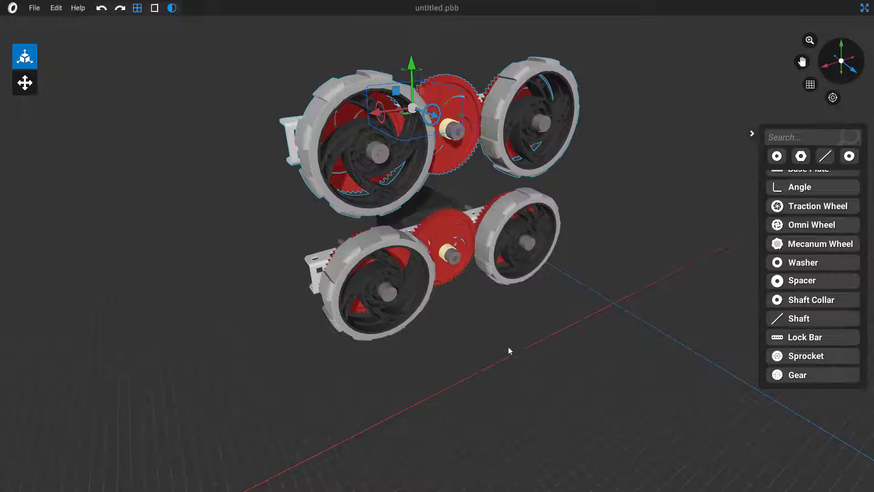
Select the upper copy of the wheel assembly and rotate it half a turn about its lengthwise axis so its motor faces the opposite way.
left_click_drag(547, 271, 511, 309)
left_click(511, 309)
left_click(439, 106)
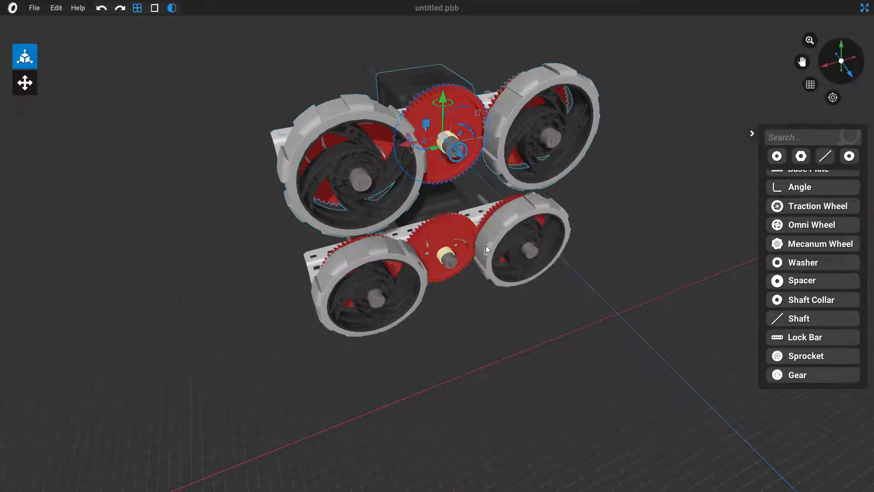
left_click(476, 236)
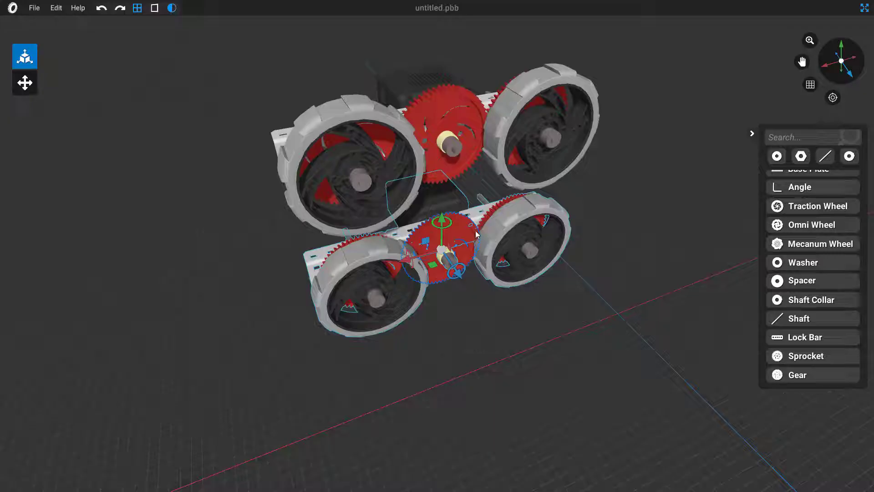
left_click(438, 106)
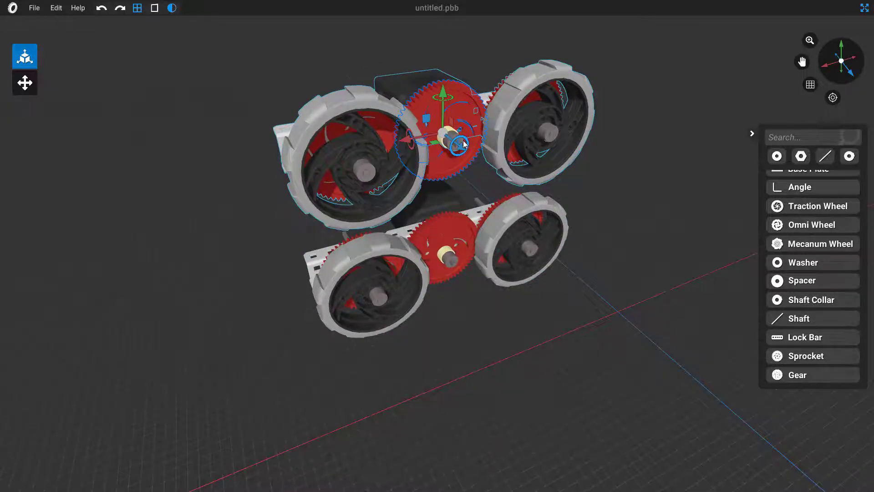
left_click_drag(465, 144, 386, 118)
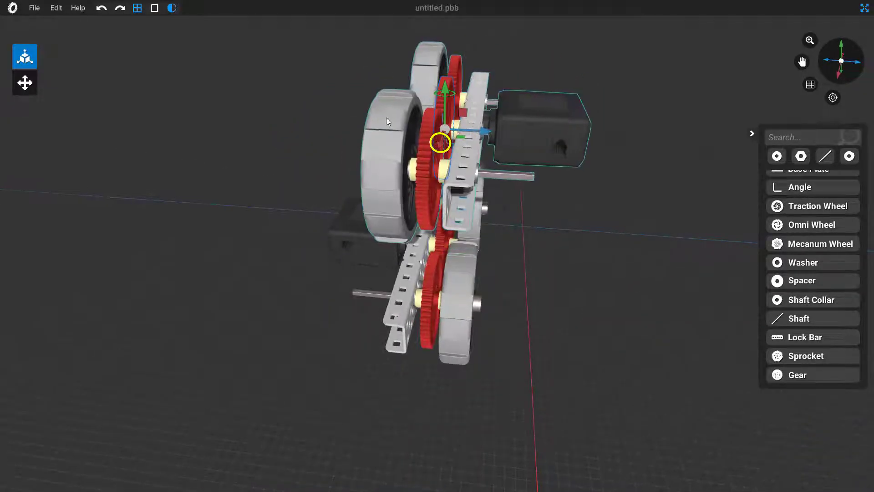
Move the copied assembly sideways until both motors face each other across a gap, and lower it level with the original.
middle_click_drag(387, 117, 482, 139)
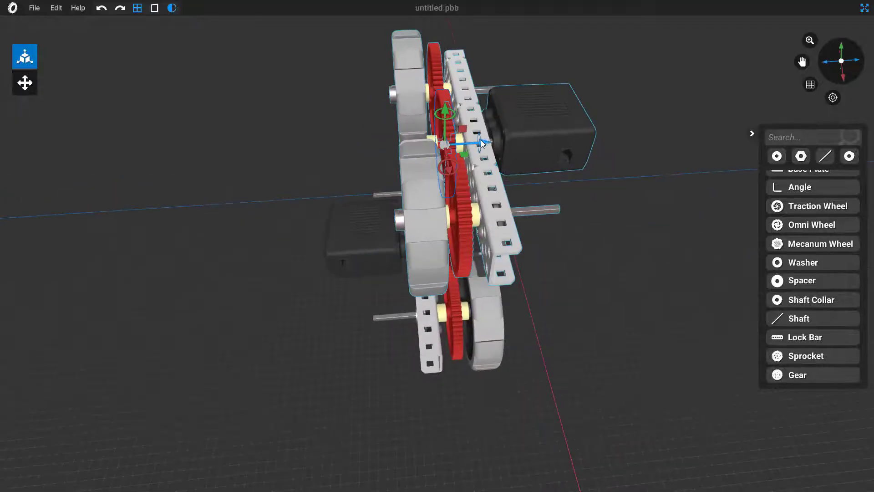
left_click(810, 85)
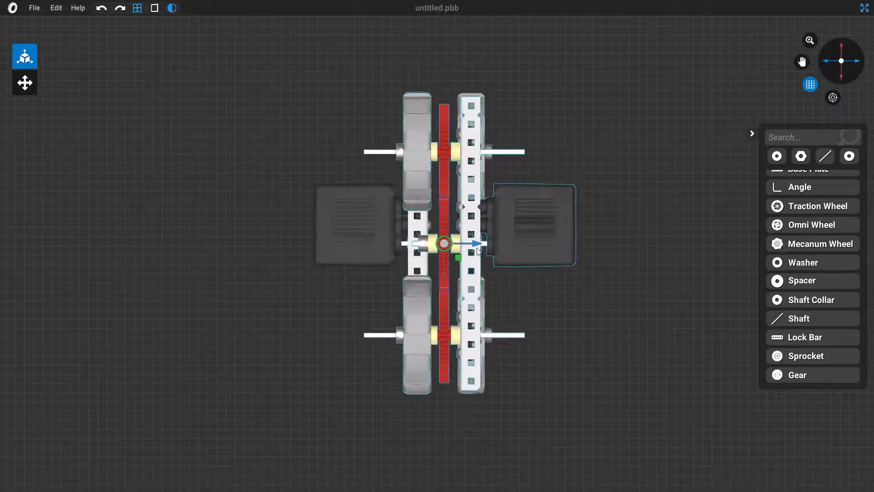
left_click_drag(479, 250, 144, 233)
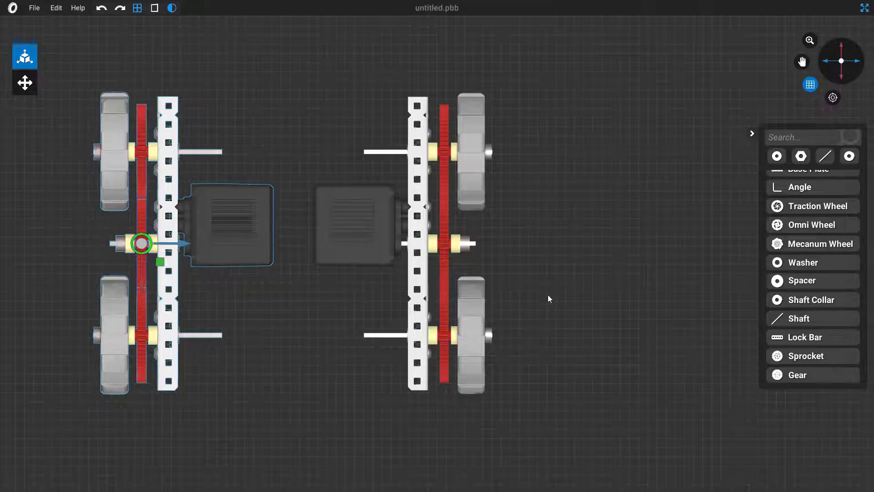
middle_click_drag(548, 296, 271, 167)
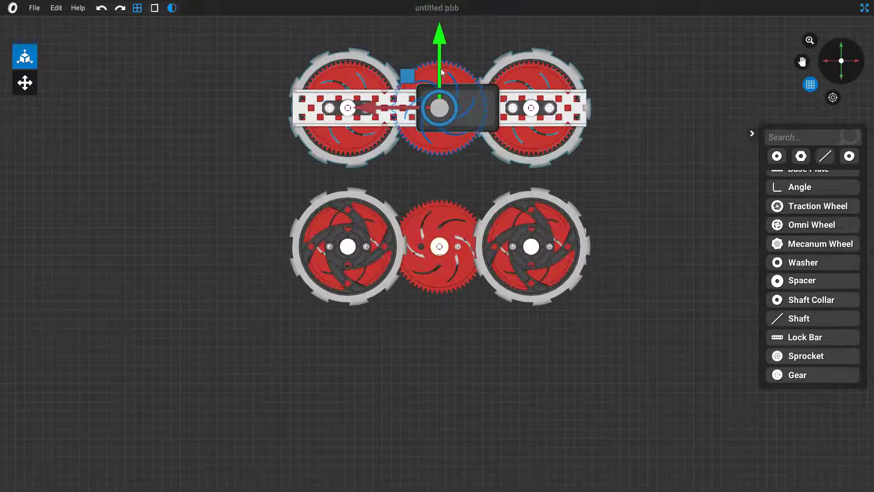
left_click_drag(442, 72, 432, 248)
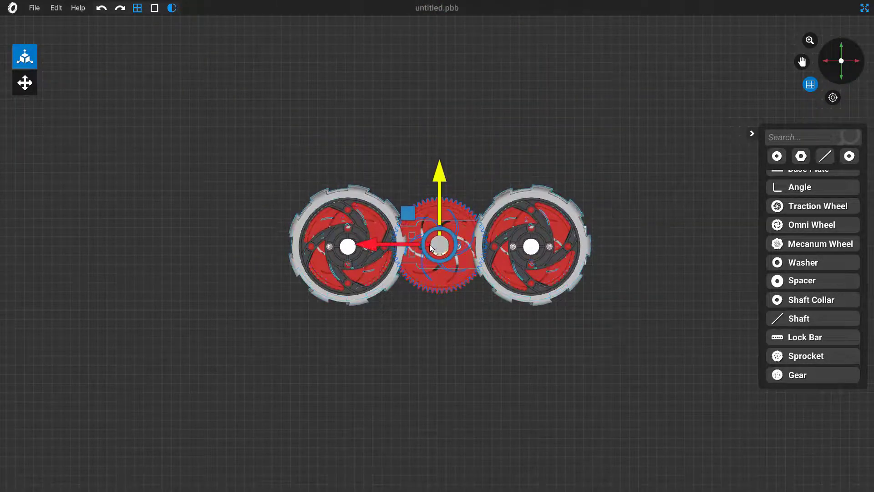
middle_click_drag(465, 246, 552, 250)
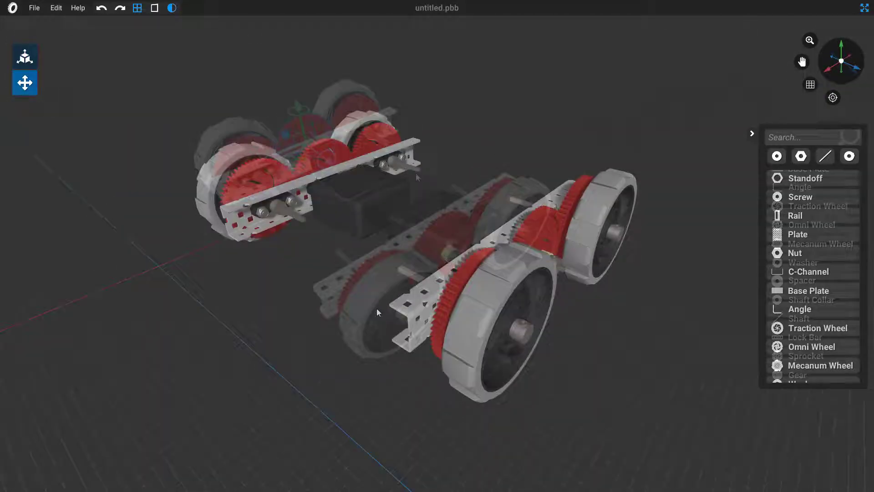
left_click_drag(377, 313, 337, 337)
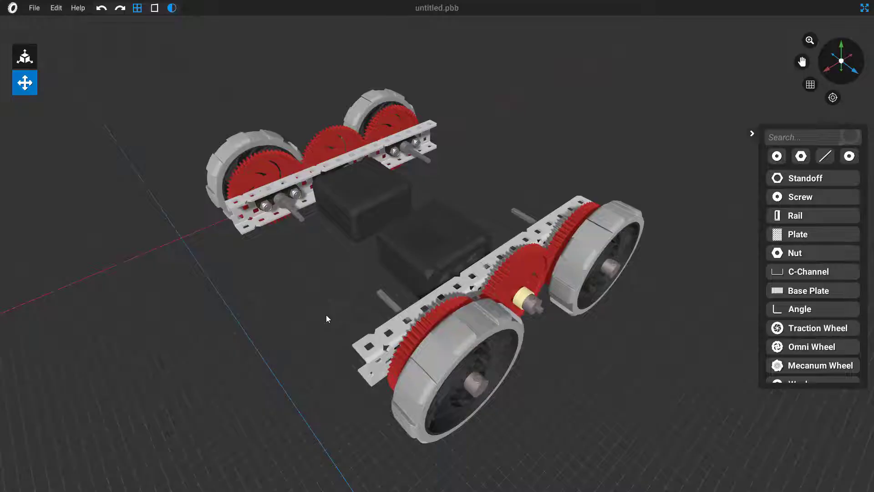
left_click(428, 269)
left_click(380, 188)
left_click(429, 237)
left_click(476, 188)
right_click_drag(477, 188, 476, 200)
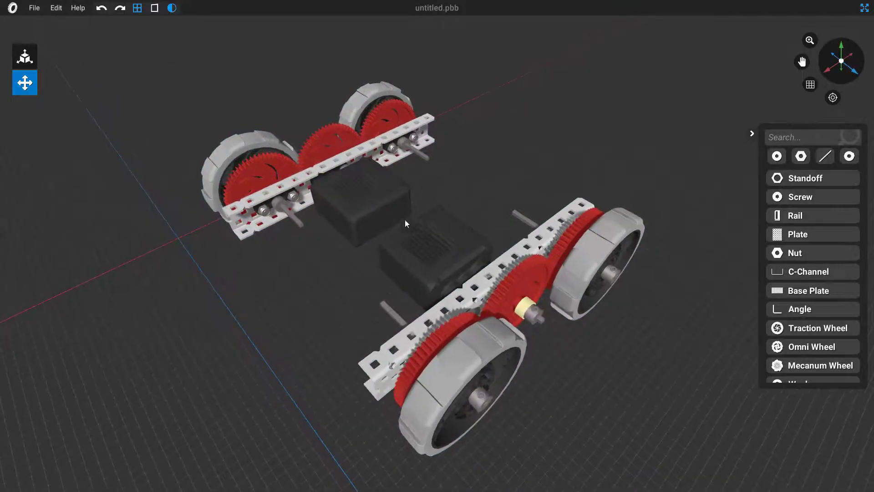
Add a plate 15 holes long and 5 holes wide in the empty space beyond the two wheel assemblies.
left_click(797, 236)
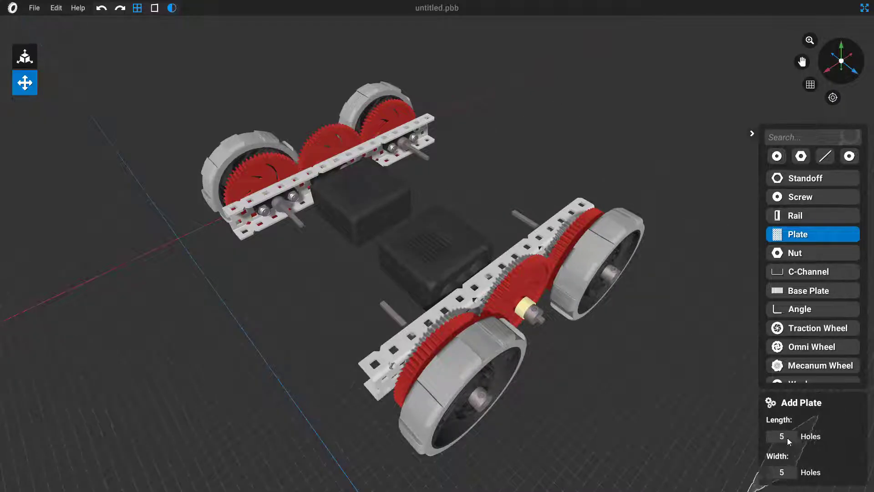
scroll(787, 437, "up", 10)
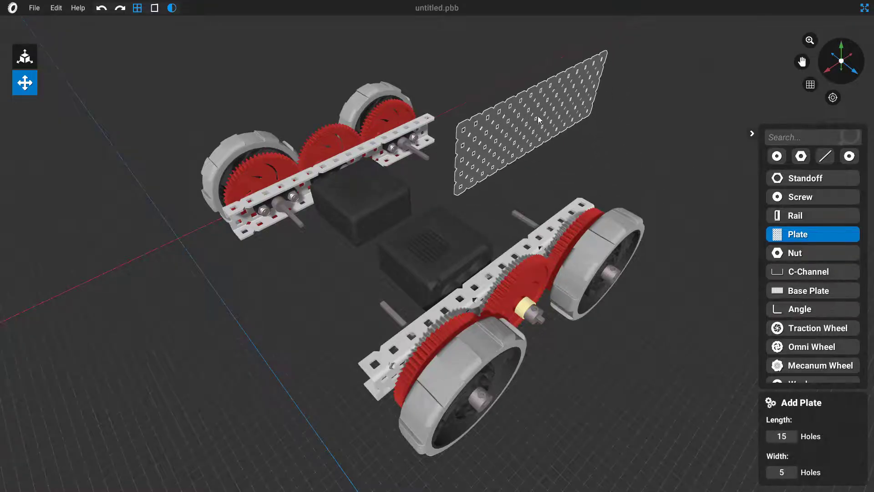
left_click(546, 117)
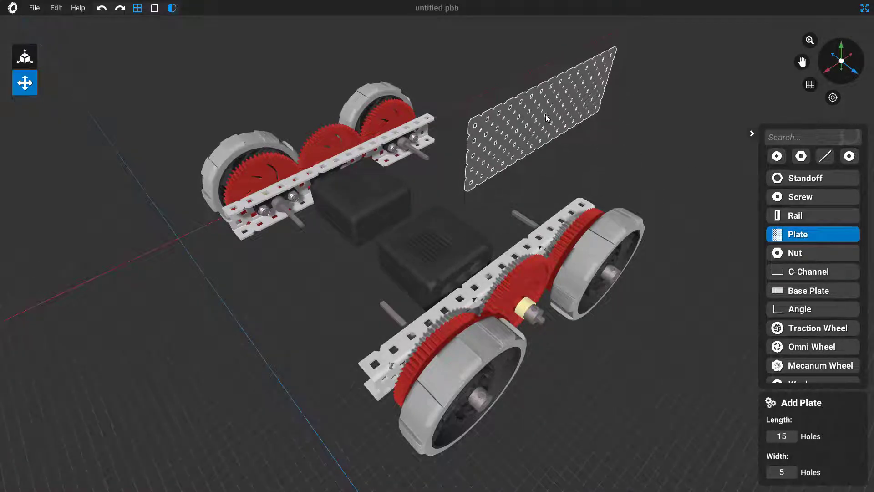
key("Escape")
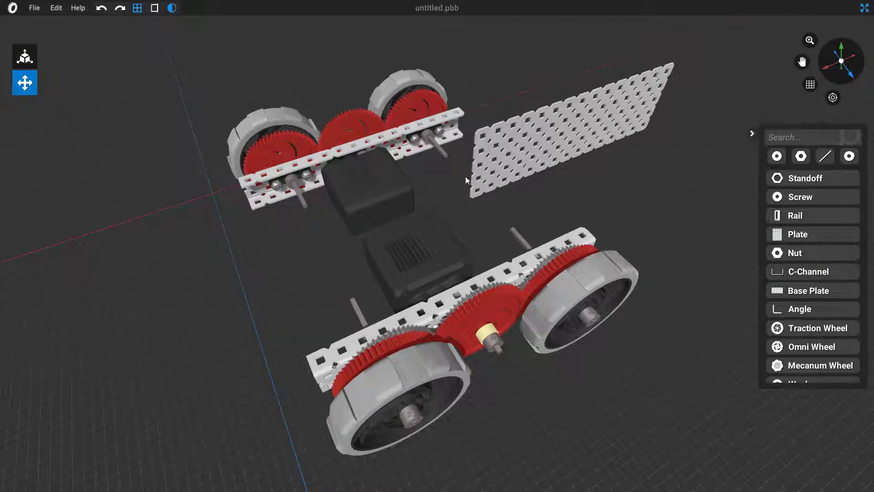
Move the near wheel assembly farther away from the other one to widen the gap between them.
left_click(423, 246)
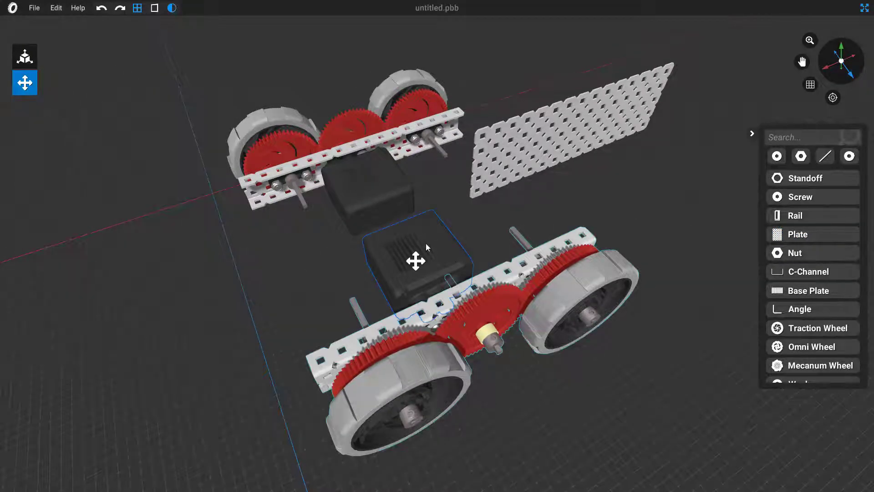
left_click(25, 56)
left_click_drag(418, 263, 549, 404)
middle_click_drag(519, 272, 490, 238)
scroll(531, 241, "up", 3)
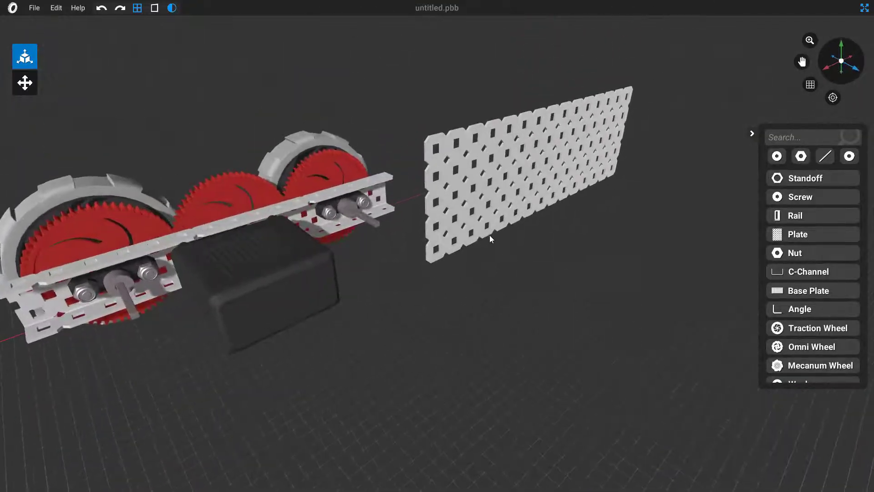
Attach the plate by its corner hole to the end of the far assembly's C-channel, turned flat so it extends toward the other assembly.
left_click(436, 249)
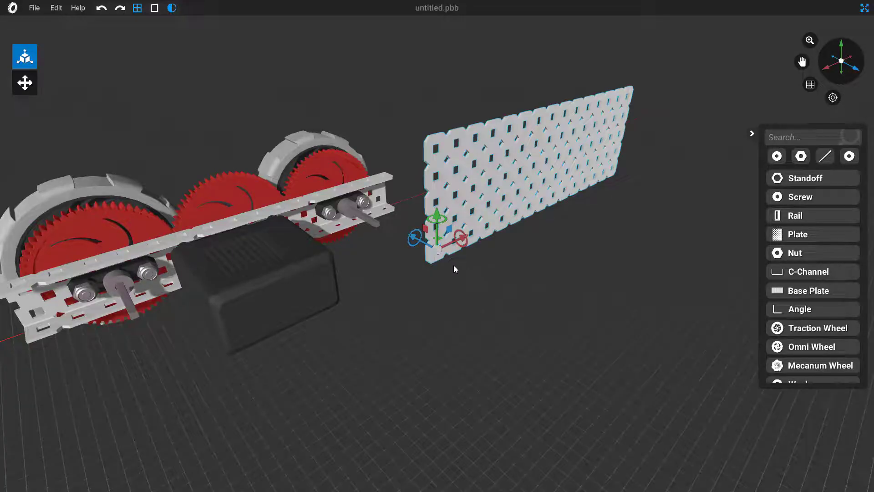
left_click(26, 84)
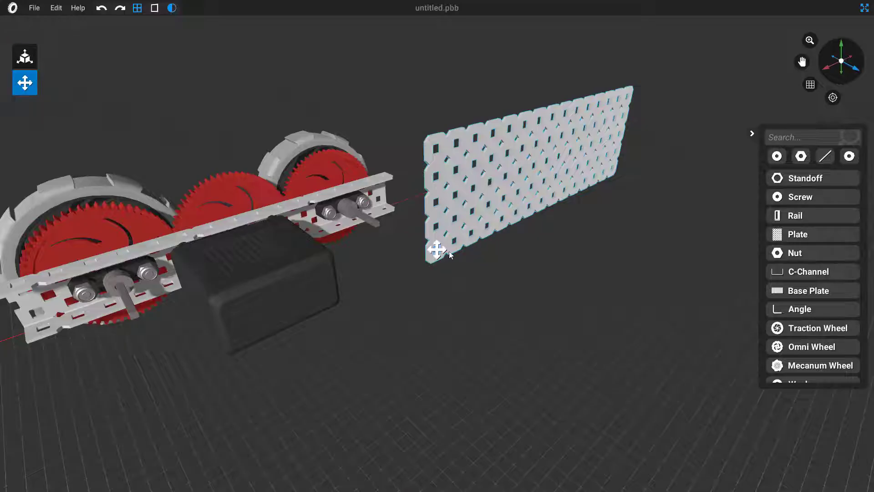
left_click_drag(437, 250, 389, 149)
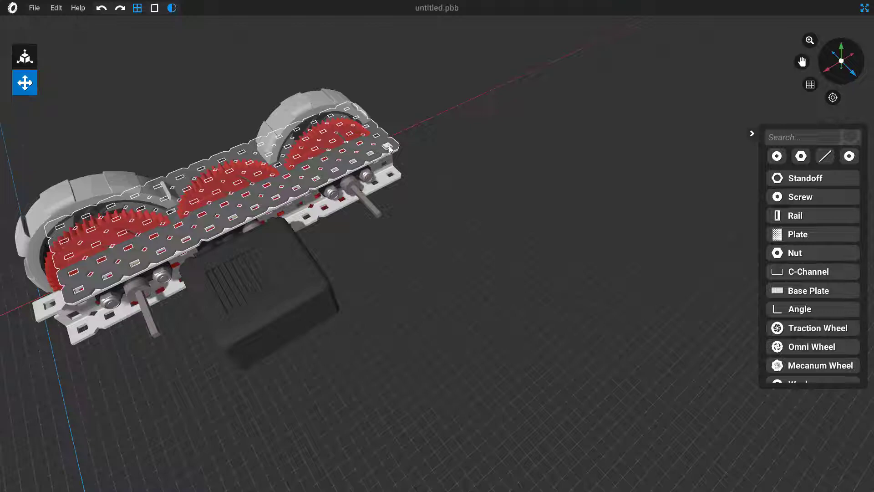
left_click_drag(390, 145, 386, 137)
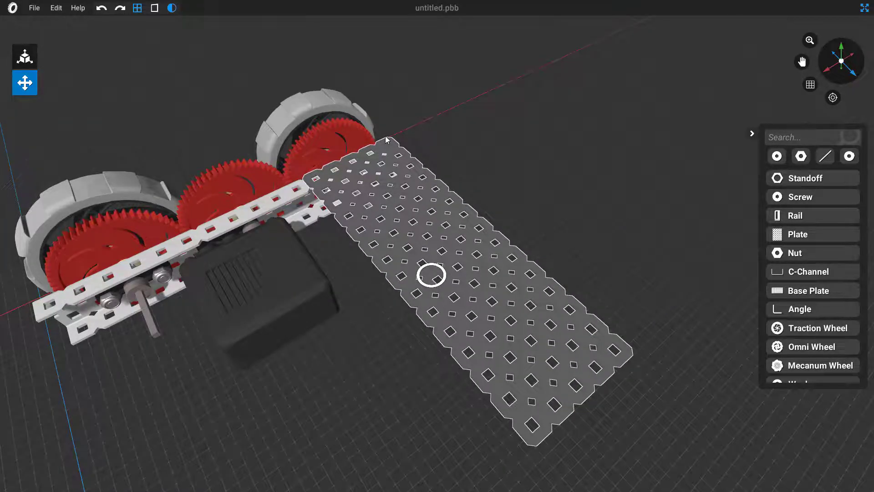
mouse_move(385, 136)
left_mouse_down()
mouse_move(343, 181)
mouse_move(396, 128)
mouse_move(369, 137)
mouse_move(384, 120)
left_mouse_up()
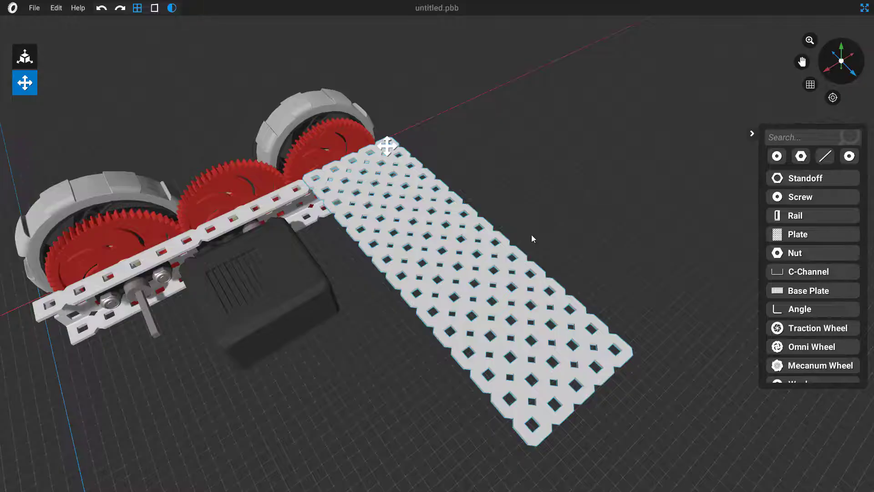
Inspect the attached plate, especially the outer corner hole at its free end, and the separate wheel assembly opposite.
left_click_drag(533, 240, 494, 186)
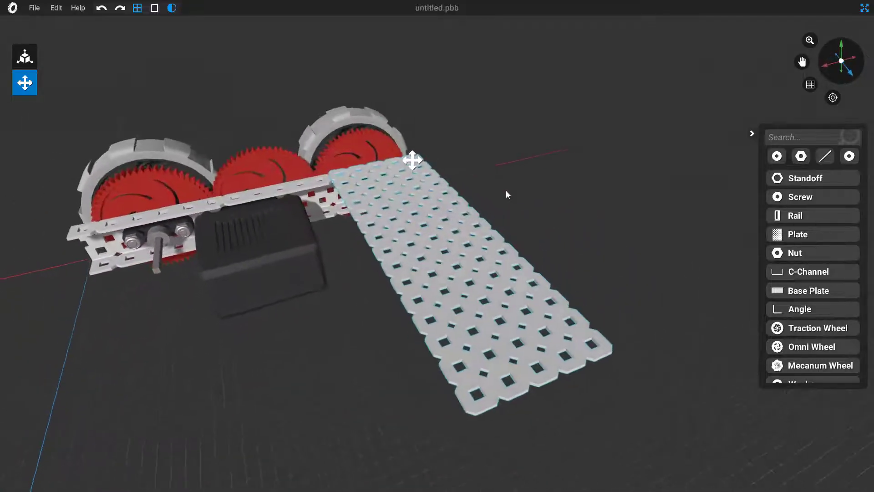
scroll(531, 206, "down", 5)
scroll(597, 300, "up", 4)
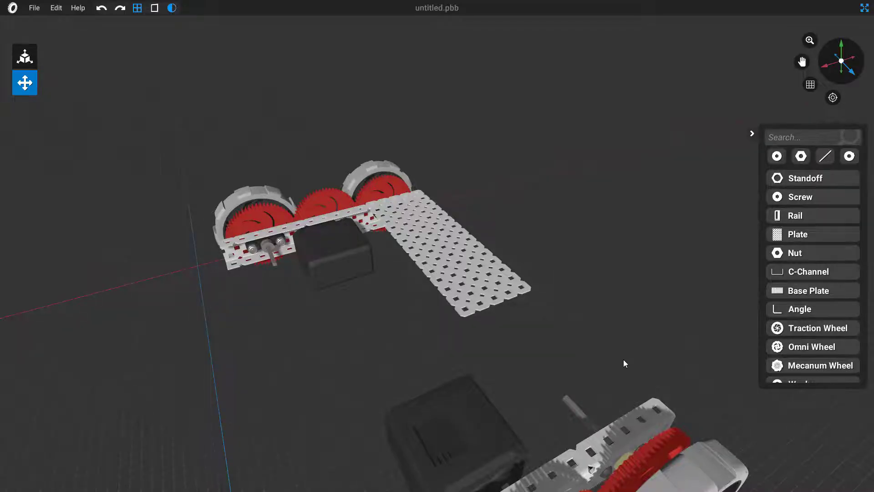
left_click_drag(624, 359, 743, 398)
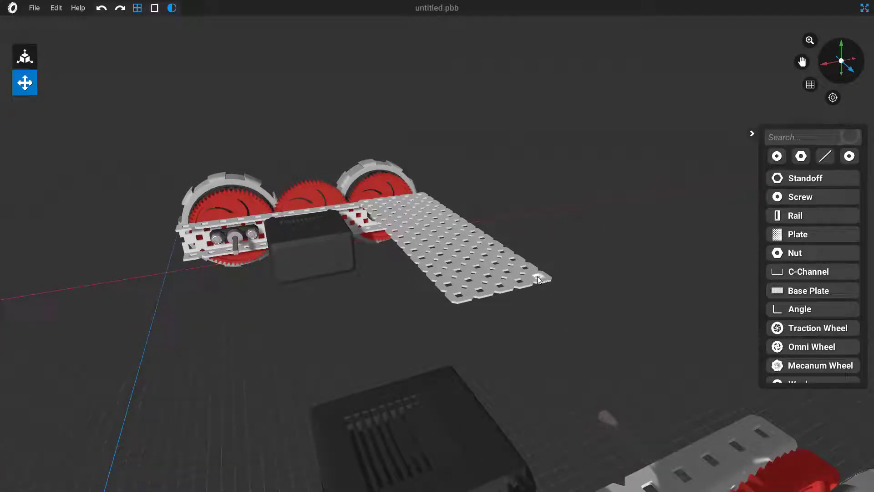
scroll(561, 283, "up", 5)
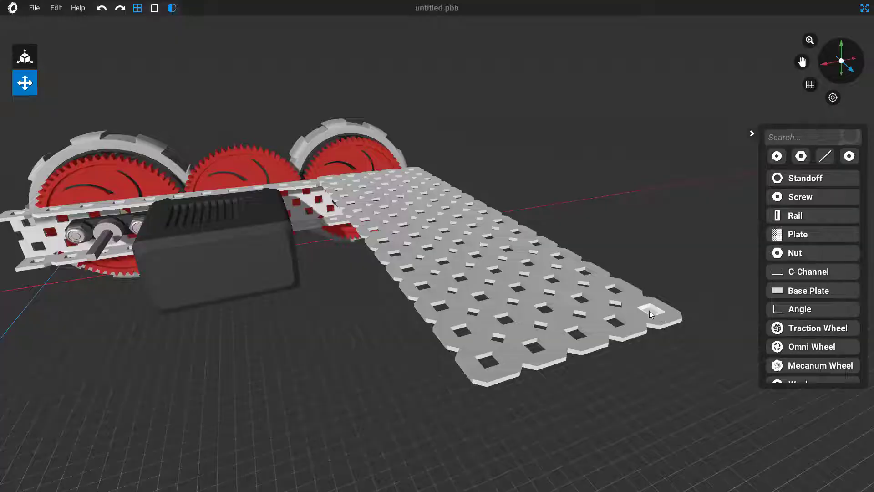
left_click_drag(653, 324, 633, 339)
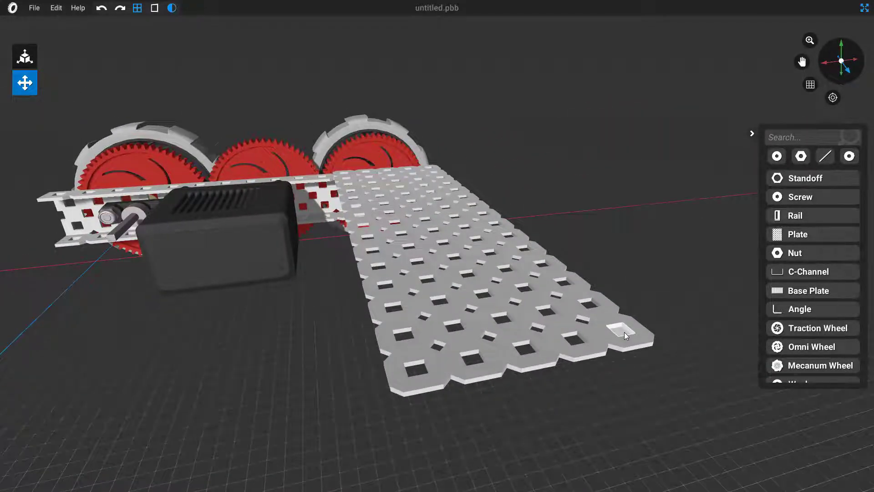
left_click(624, 335)
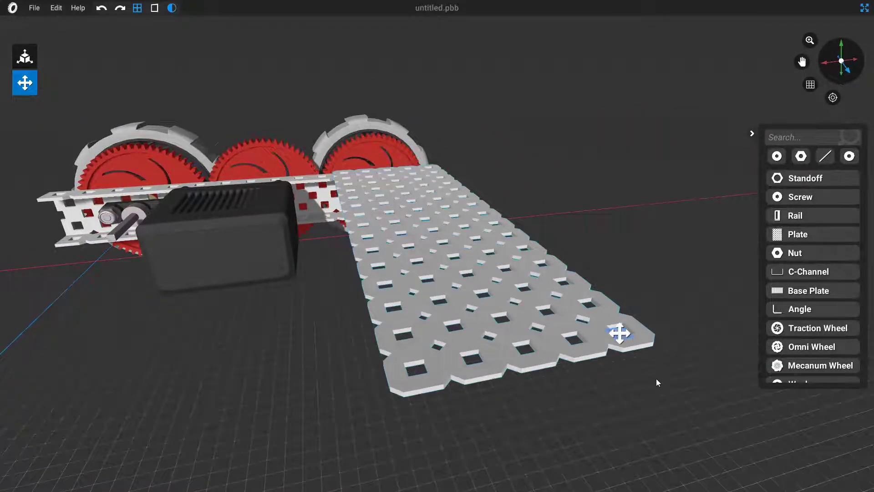
scroll(657, 378, "down", 3)
scroll(608, 349, "down", 5)
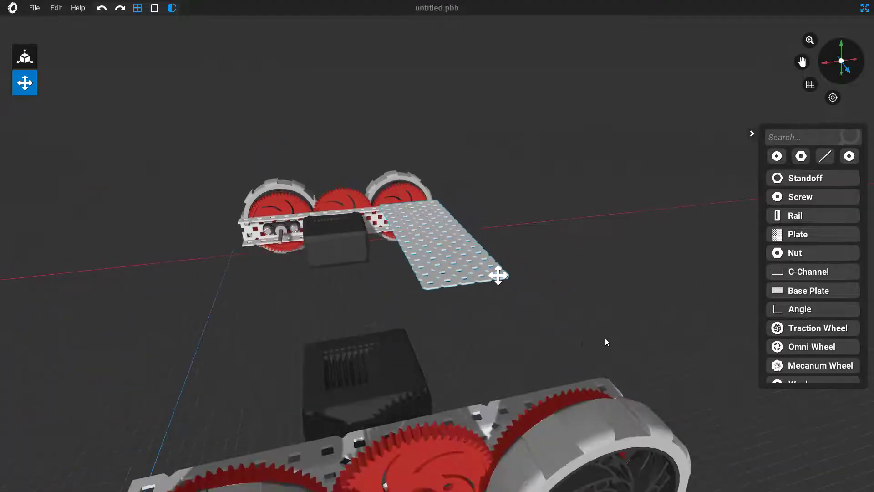
left_click_drag(543, 338, 557, 344)
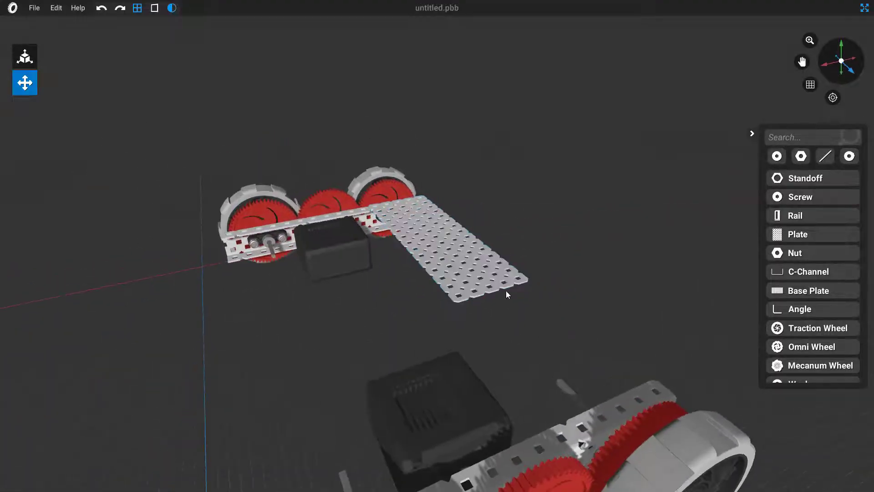
middle_click_drag(518, 280, 660, 373)
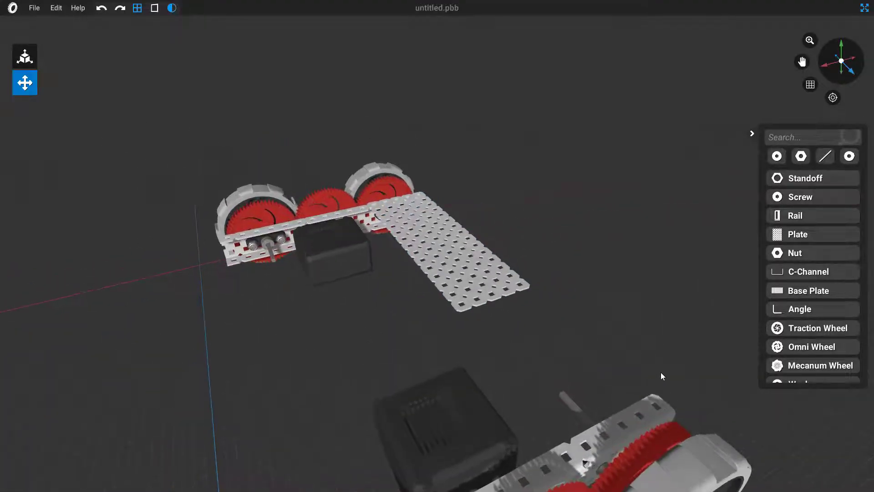
Attach the separate wheel assembly by its C-channel's end hole to the plate's outer corner hole, turned parallel to the opposite assembly with its wheels outward.
left_click(658, 406)
left_click_drag(662, 407, 523, 287)
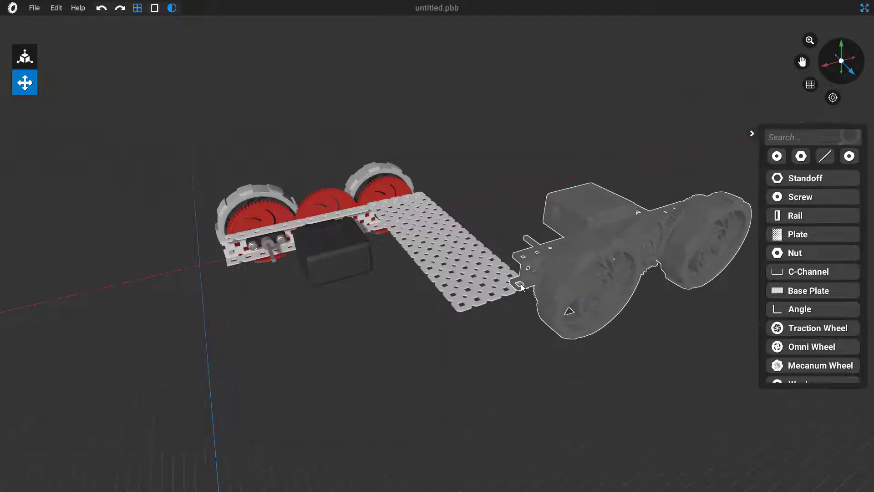
key("r")
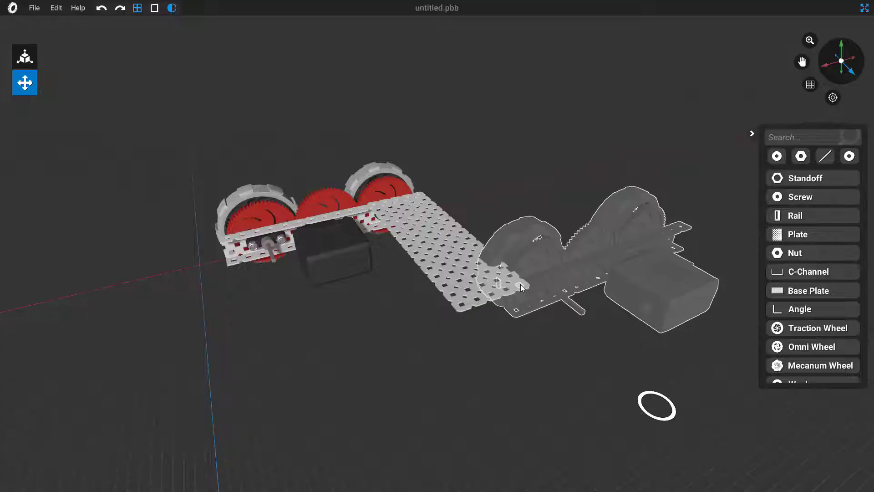
key("r")
key("r")
key("r")
key("r")
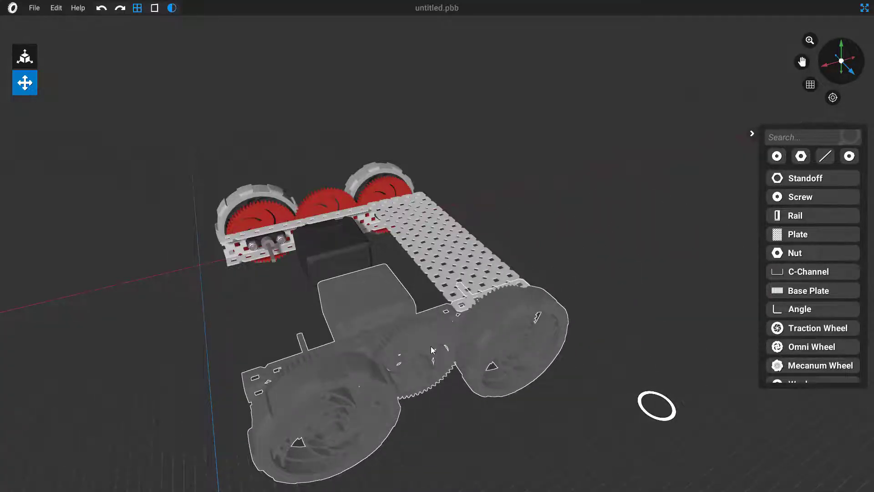
middle_click_drag(432, 348, 422, 406)
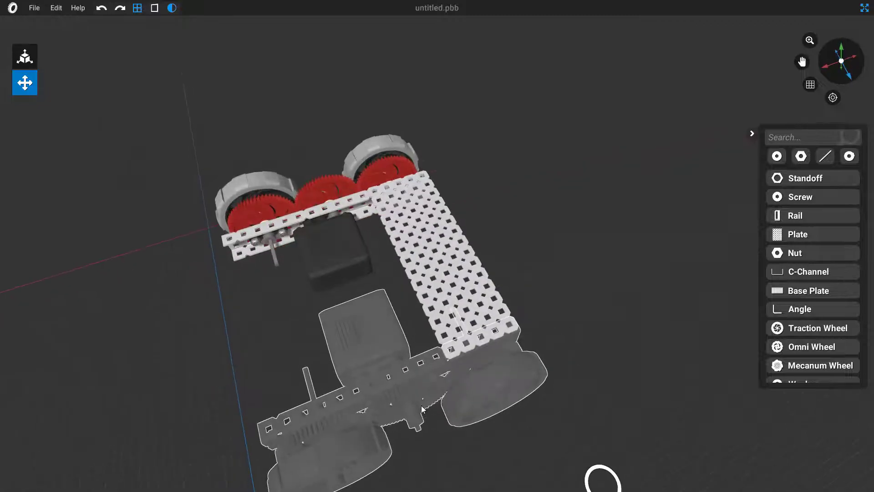
left_click(421, 405)
Add 3/8in screws in the plate's two corner holes over the far wheel assembly's C-channel.
middle_click_drag(474, 329, 360, 217)
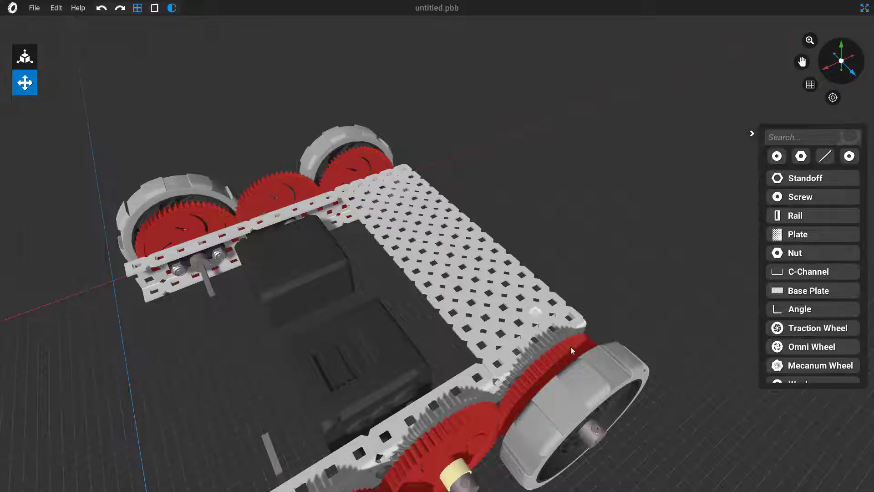
left_click(800, 197)
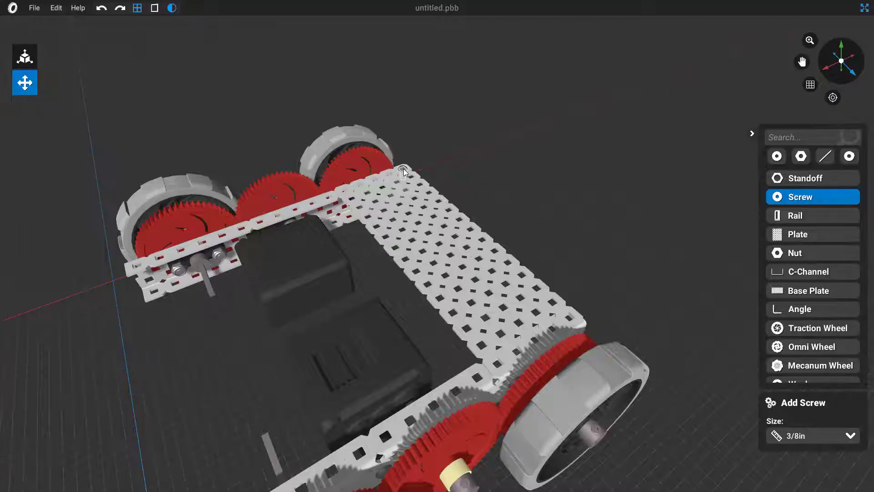
right_click_drag(438, 194, 717, 223)
scroll(316, 224, "up", 3)
scroll(316, 223, "up", 1)
right_click_drag(310, 199, 459, 223)
left_click(356, 418)
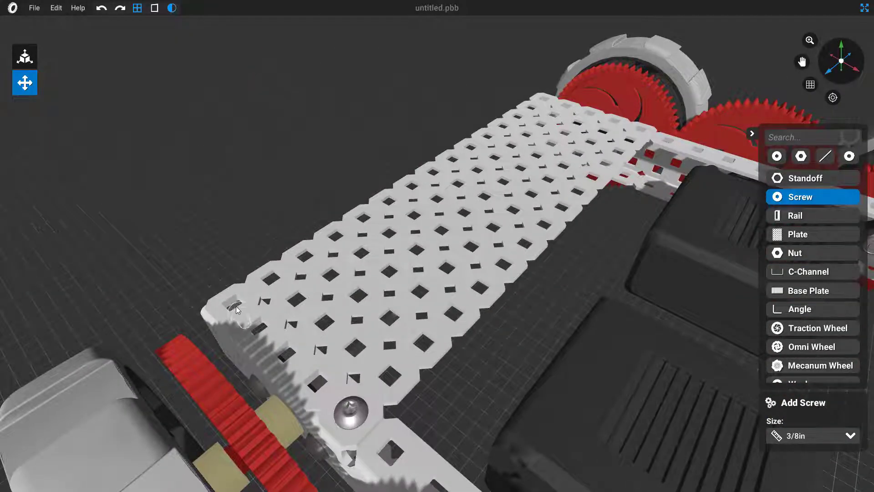
left_click(232, 302)
Add 3/8in screws in the plate's two remaining corner holes, over the near wheel assembly's C-channel.
right_click_drag(545, 167, 569, 227)
left_click(736, 325)
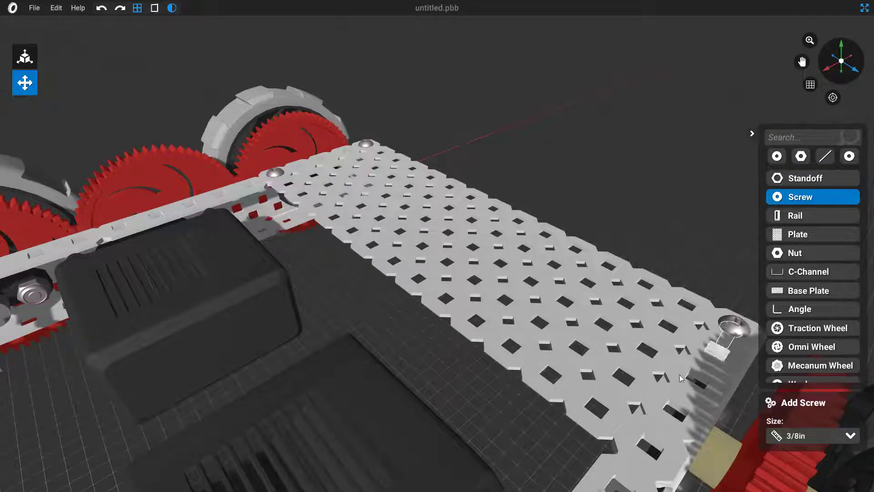
left_click(651, 445)
scroll(440, 365, "down", 5)
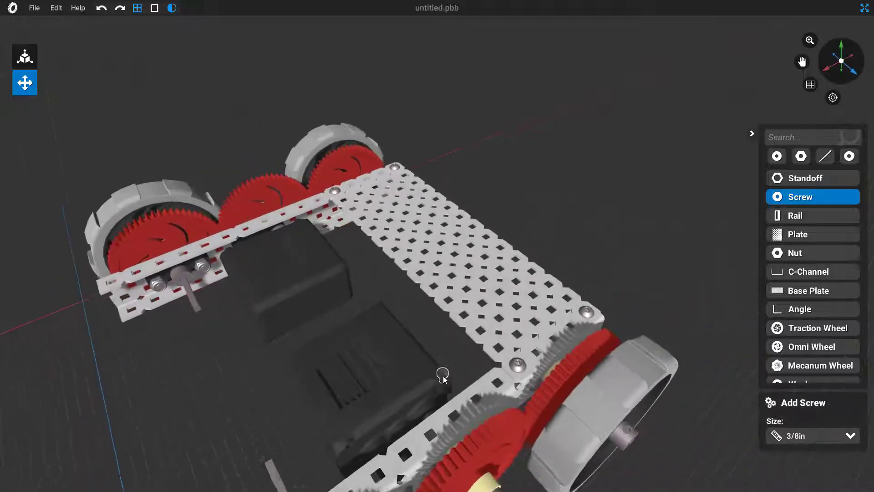
right_click_drag(441, 373, 444, 359)
key("Escape")
Add a nut to each of the four screws at the plate's corners.
right_click_drag(405, 264, 438, 272)
scroll(354, 244, "up", 5)
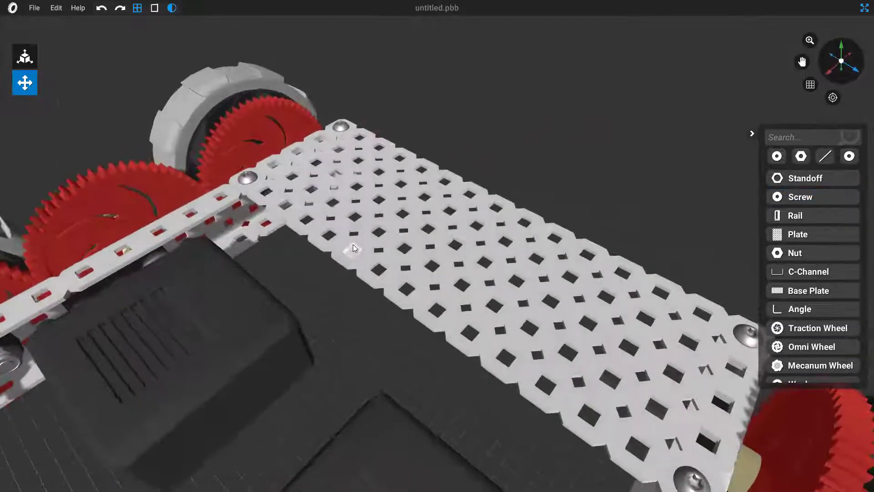
left_click(801, 157)
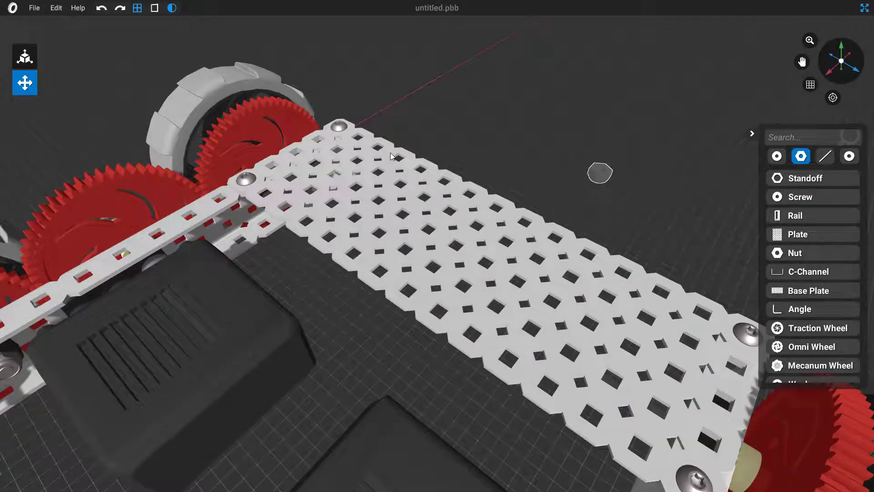
left_click(340, 130)
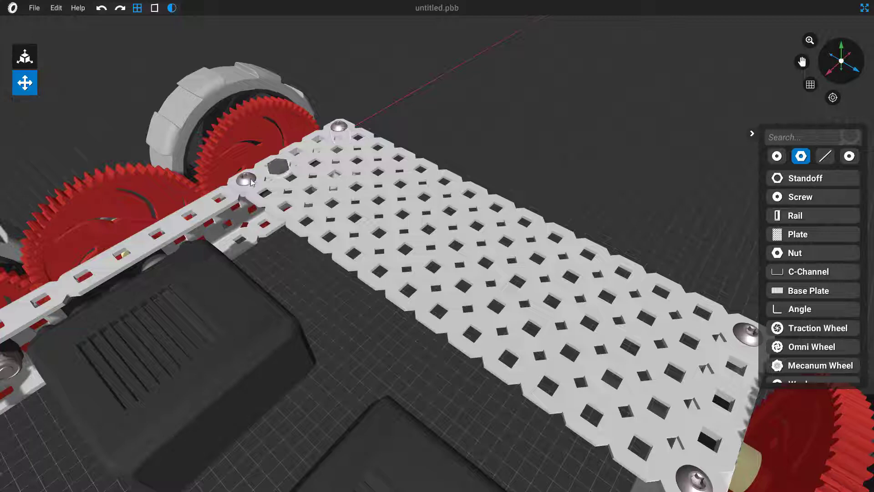
left_click(244, 180)
scroll(592, 283, "down", 2)
left_click(683, 314)
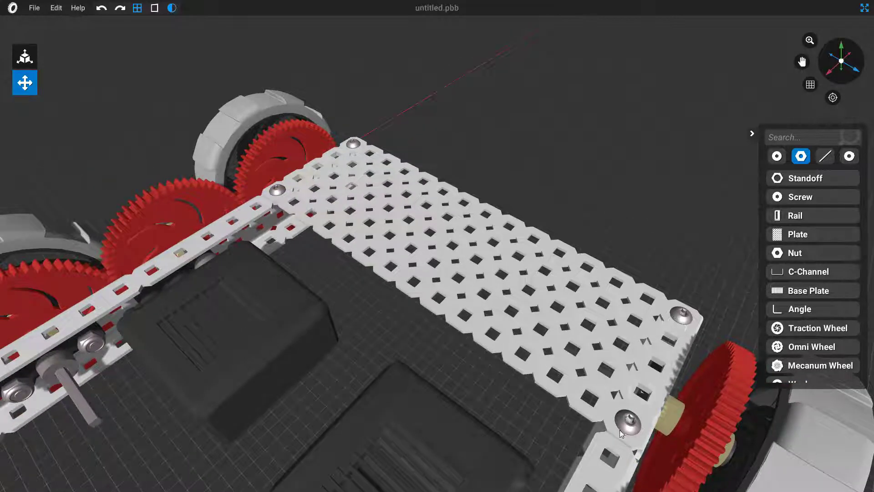
left_click(622, 423)
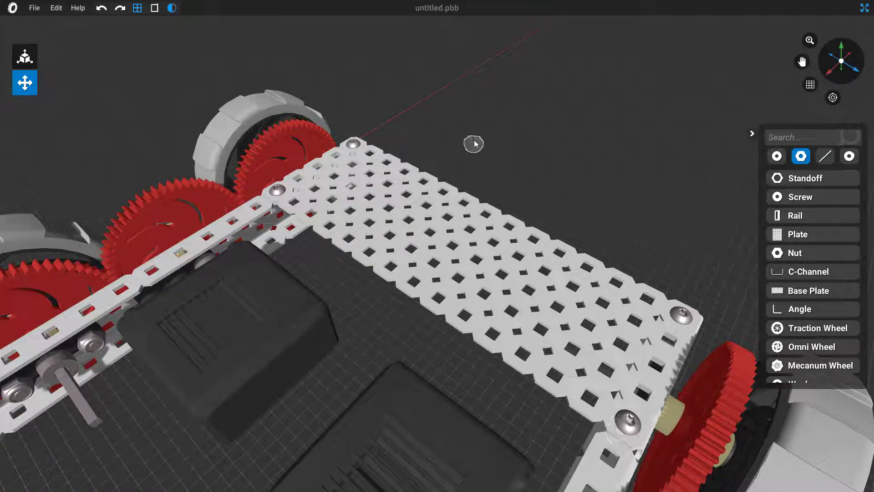
key("Escape")
Select the plate together with everything connected to it, inspect the joined drivetrain from several angles, and clear the selection.
scroll(476, 163, "down", 4)
right_click_drag(449, 179, 558, 298)
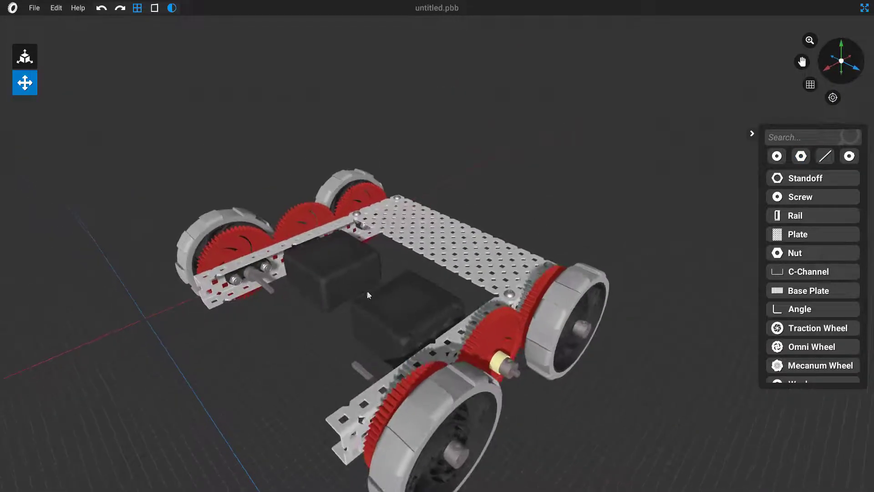
left_click(471, 261)
scroll(473, 217, "down", 3)
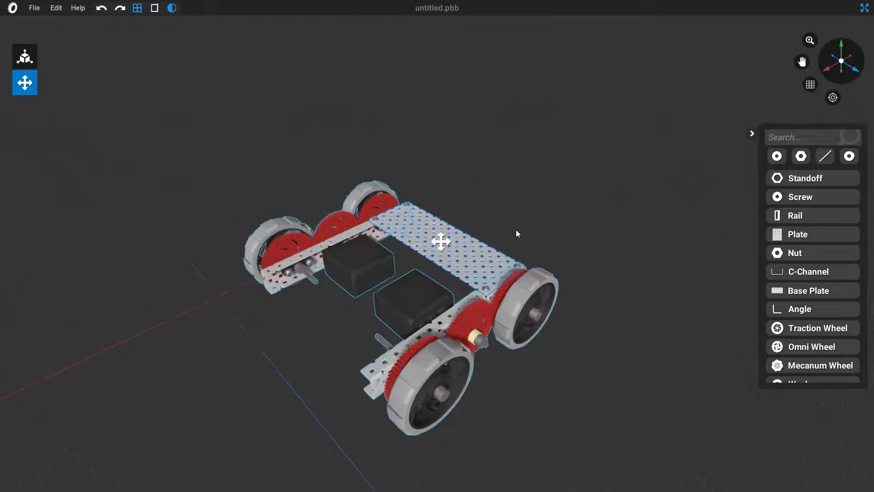
right_click_drag(576, 262, 585, 287)
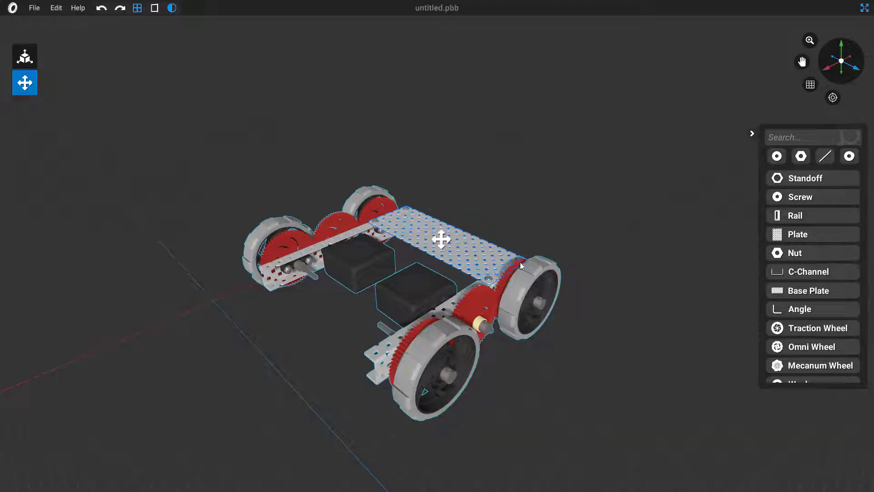
right_click_drag(520, 261, 449, 249)
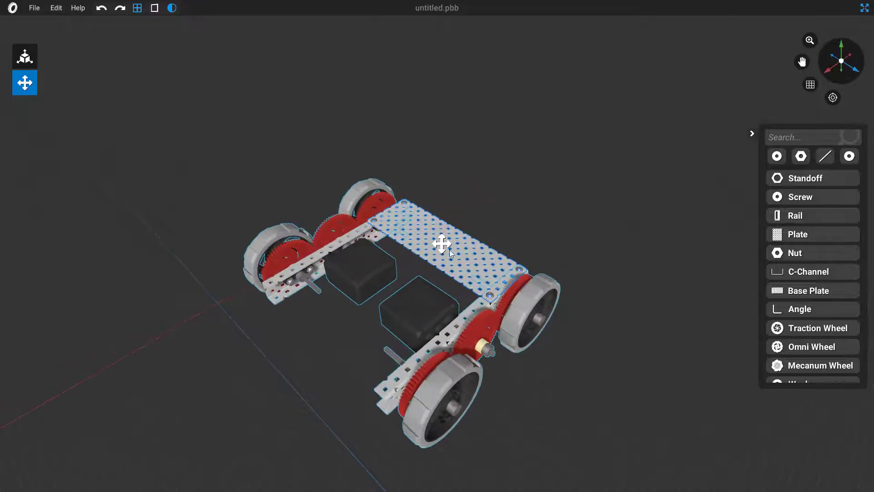
left_click(584, 254)
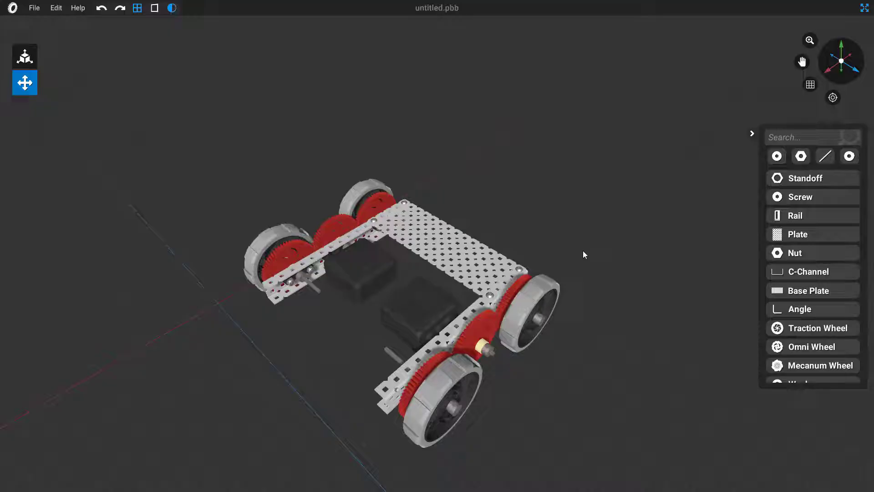
right_click_drag(583, 250, 552, 261)
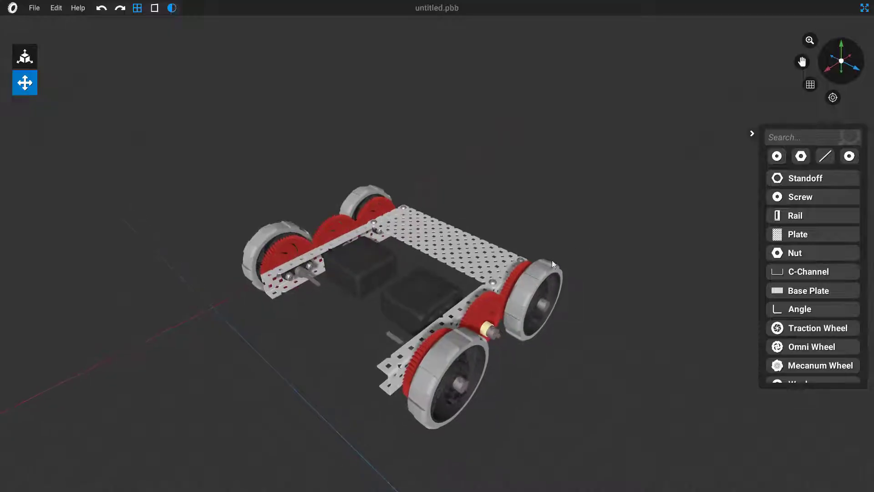
key("ctrl+a")
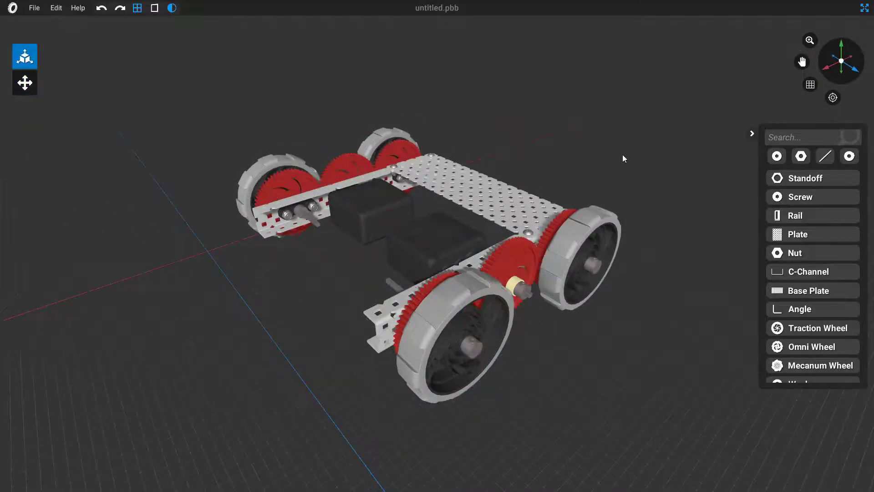